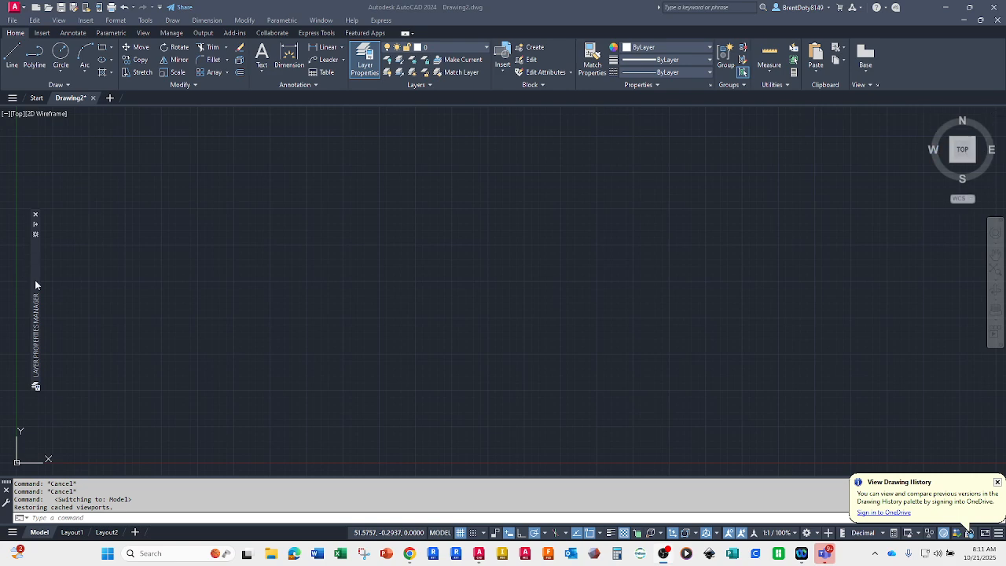
Step: Switch from model space to Layout1 and set the Layer Properties Manager palette to auto-hide
{"action": "mouse_move", "coordinate": [37, 228]}
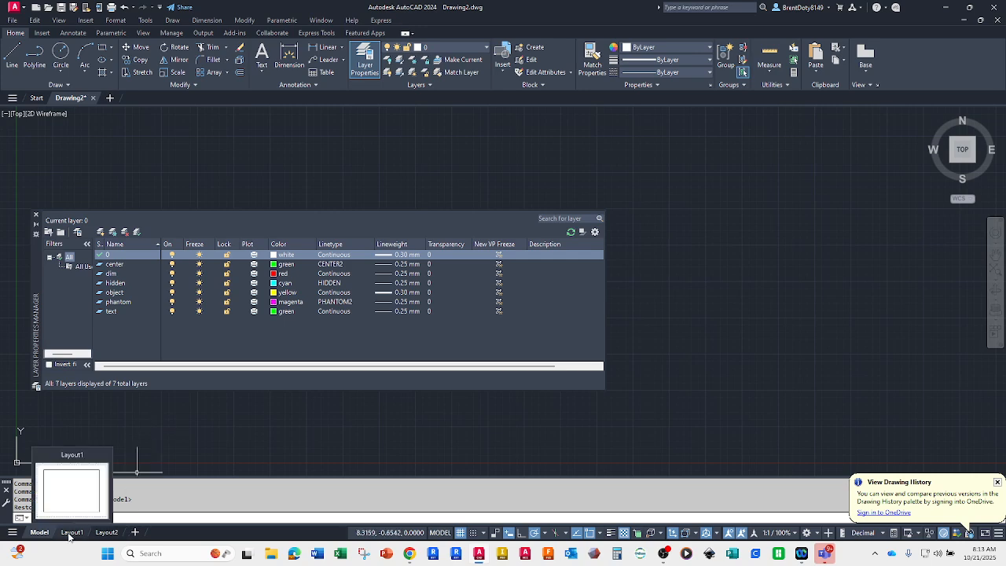
{"action": "mouse_move", "coordinate": [110, 534]}
{"action": "left_click", "coordinate": [70, 532]}
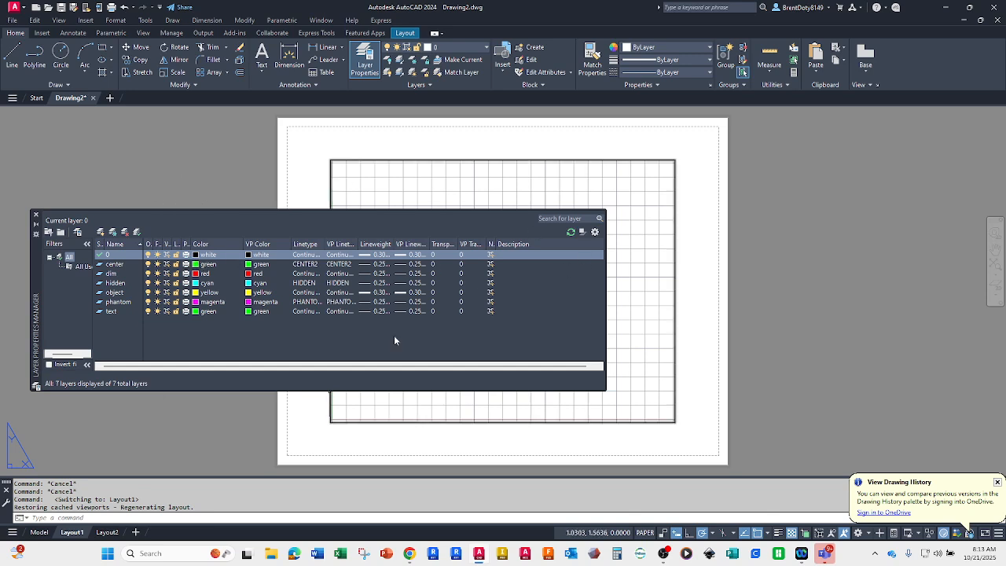
{"action": "left_click", "coordinate": [51, 533]}
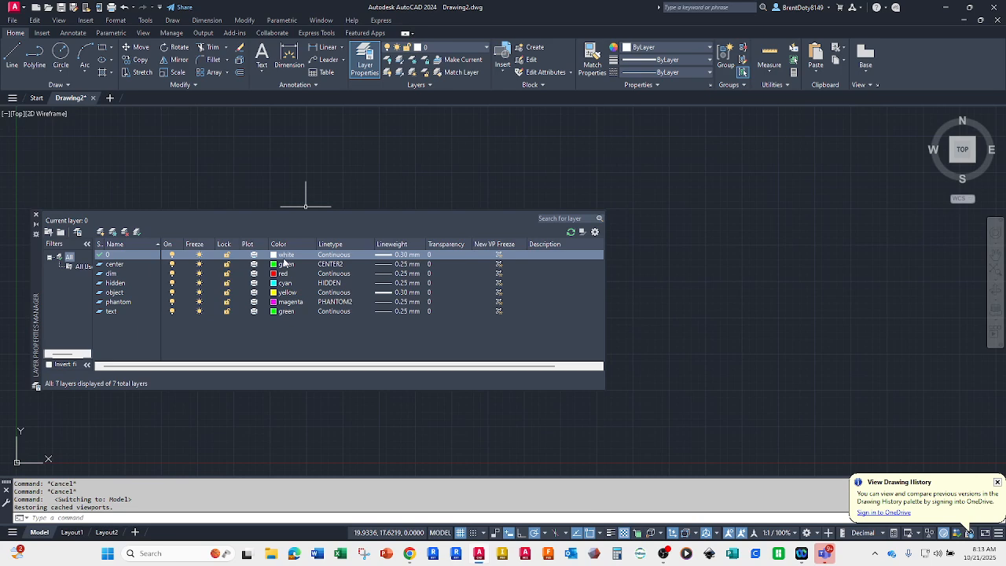
{"action": "left_click", "coordinate": [72, 532]}
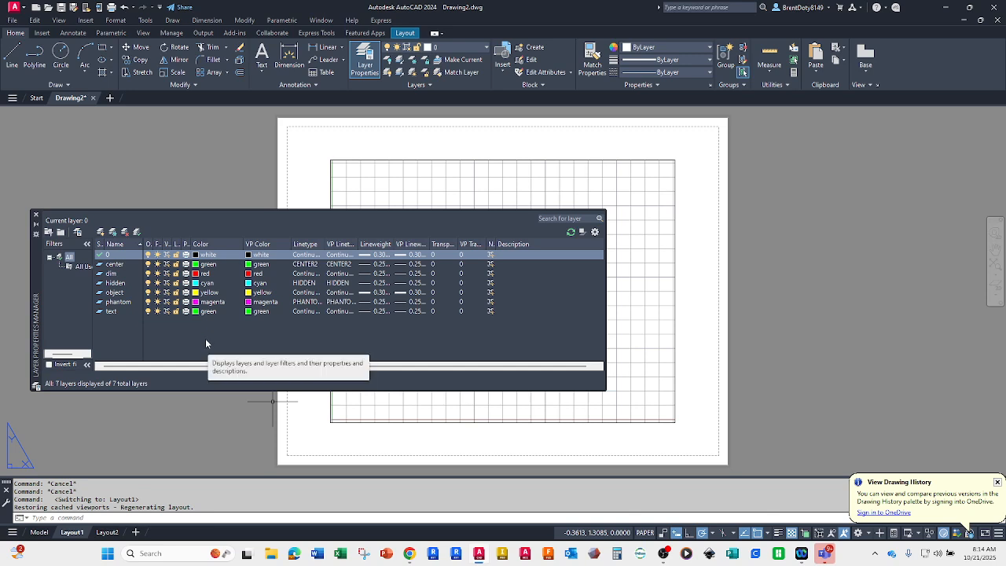
{"action": "left_click", "coordinate": [36, 226]}
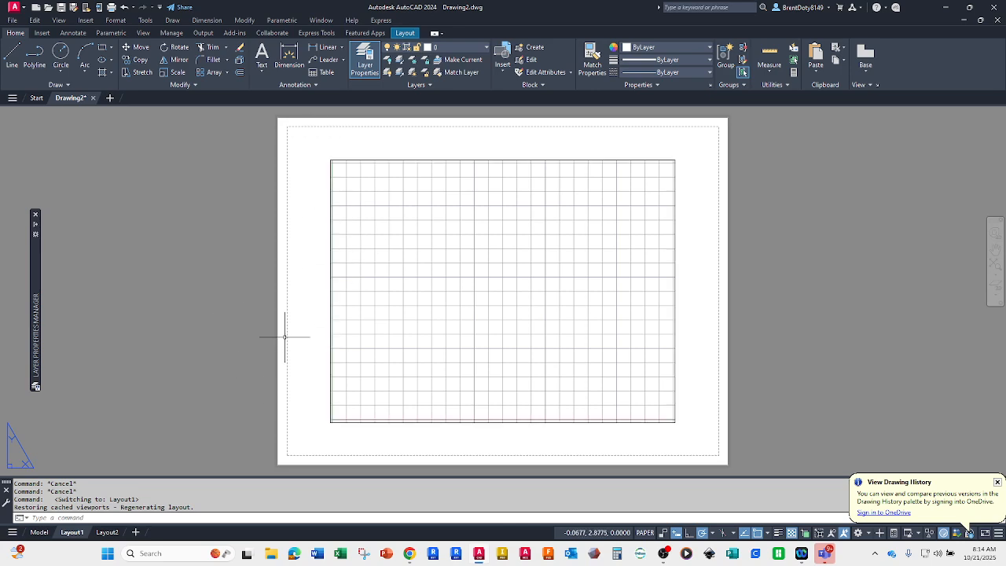
Step: Set the uniform background colour of the sheet/layout context to Black in the display options and apply it
{"action": "right_click", "coordinate": [296, 273]}
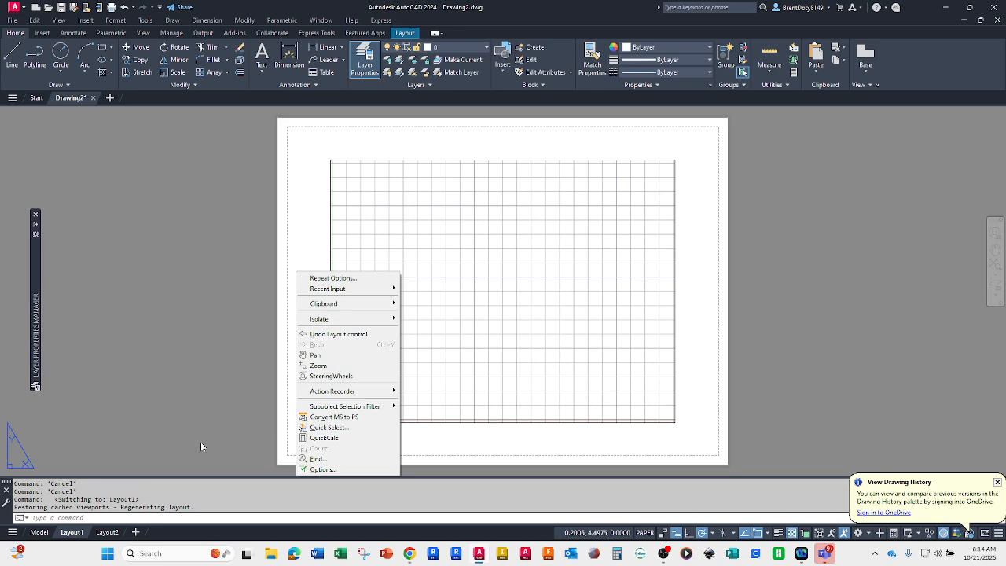
{"action": "left_click", "coordinate": [321, 469]}
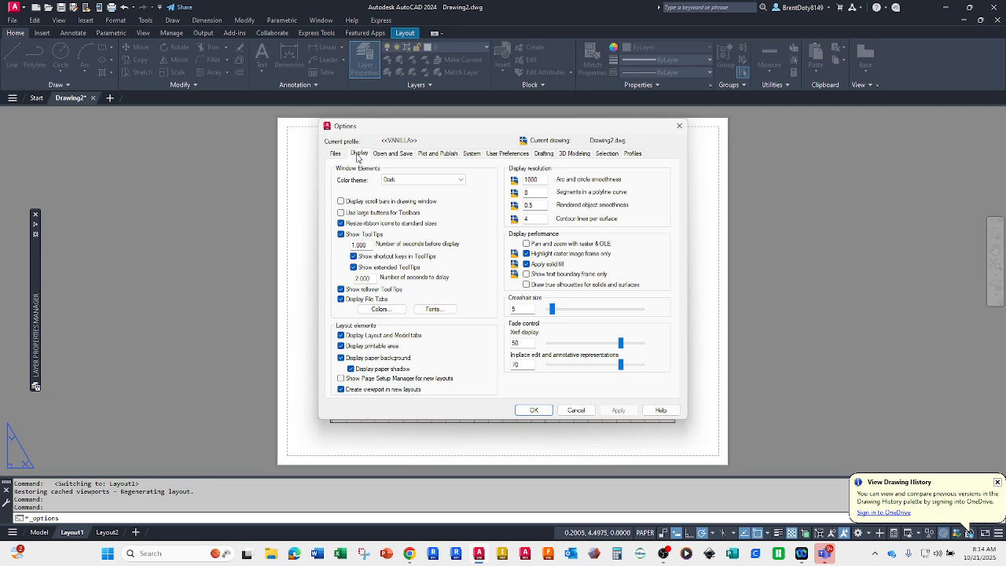
{"action": "left_click", "coordinate": [380, 310]}
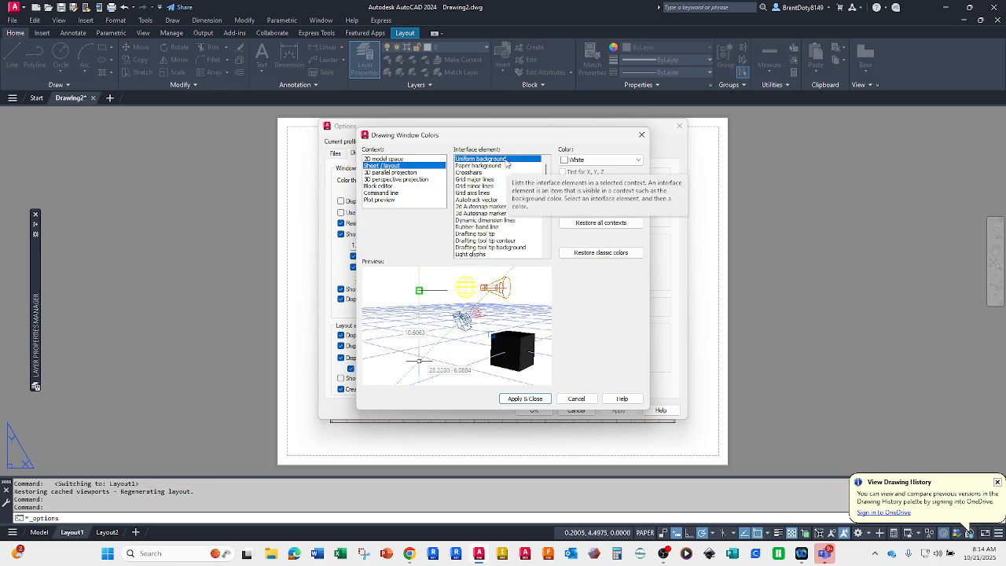
{"action": "left_click", "coordinate": [639, 160]}
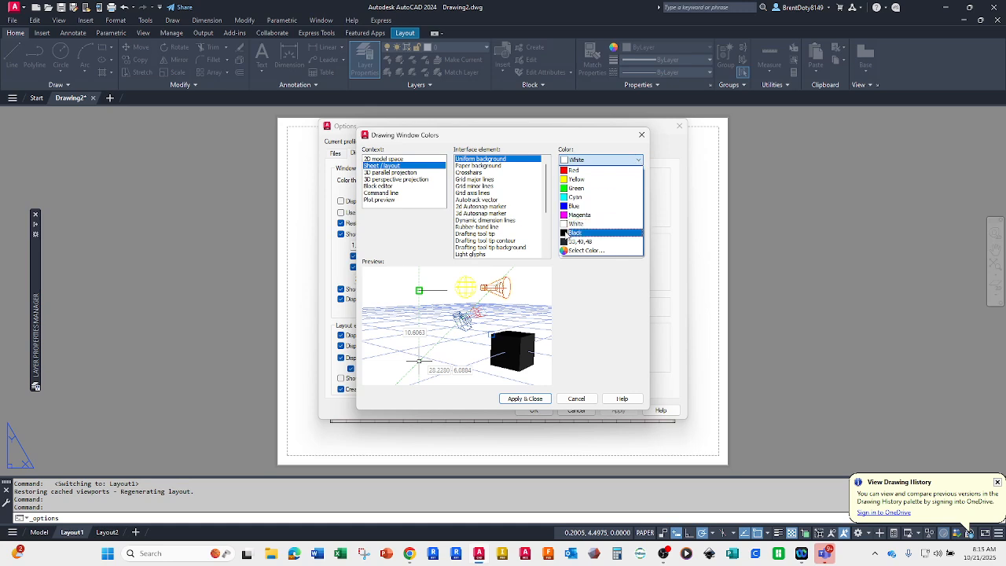
{"action": "left_click", "coordinate": [566, 233]}
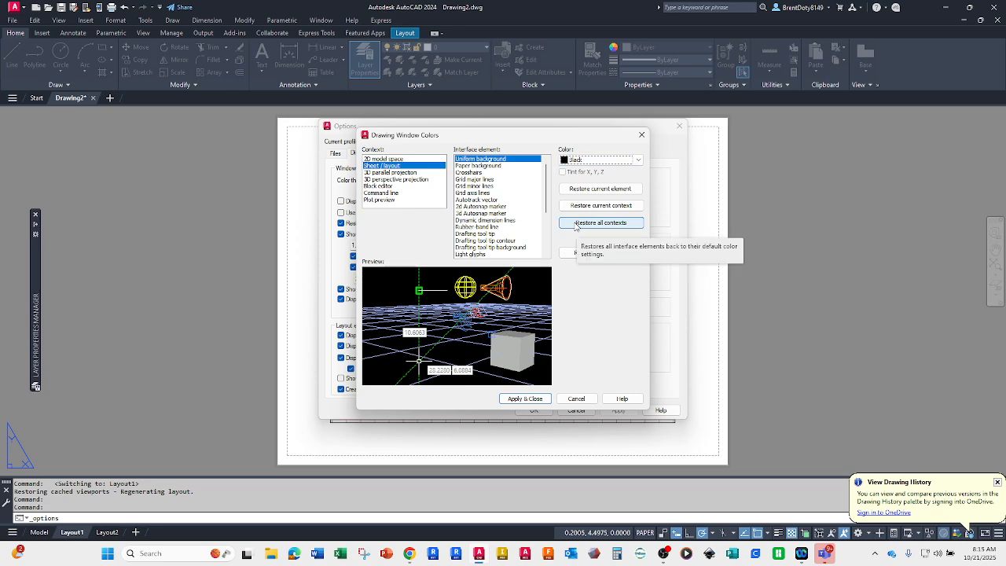
{"action": "left_click", "coordinate": [524, 398]}
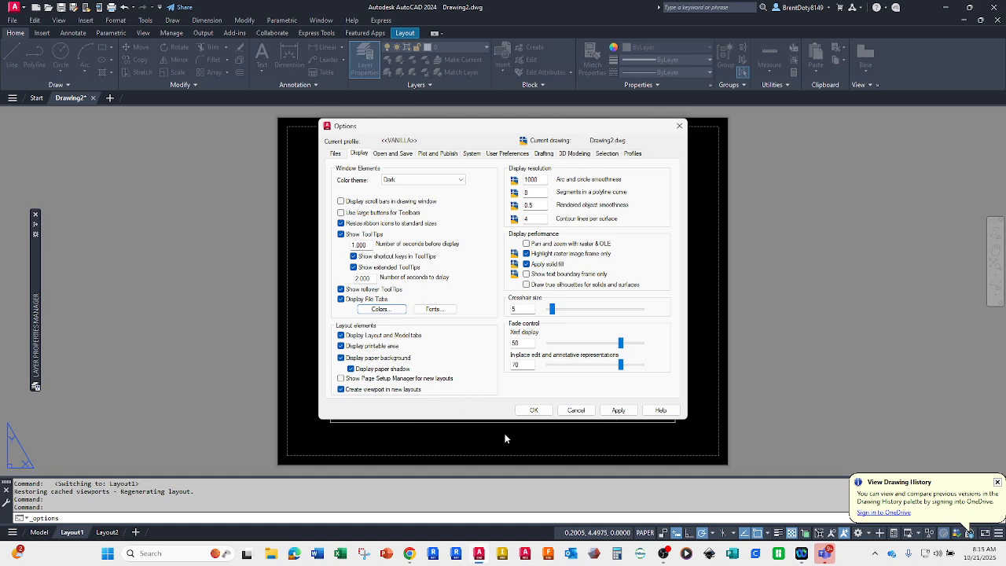
{"action": "left_click", "coordinate": [531, 413]}
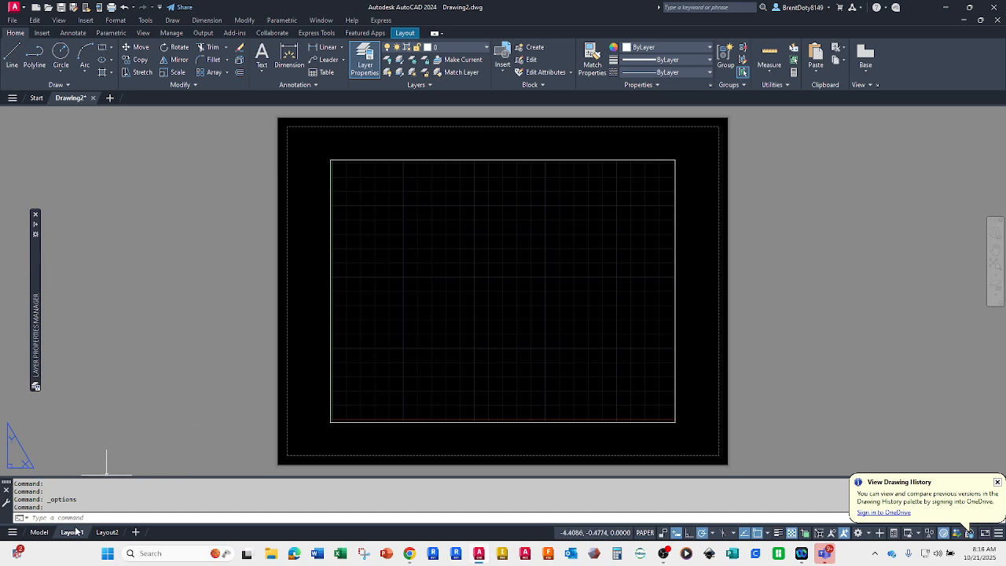
Step: Return to model space and review the printers and plotters offered by the Plot command without plotting
{"action": "left_click", "coordinate": [39, 532]}
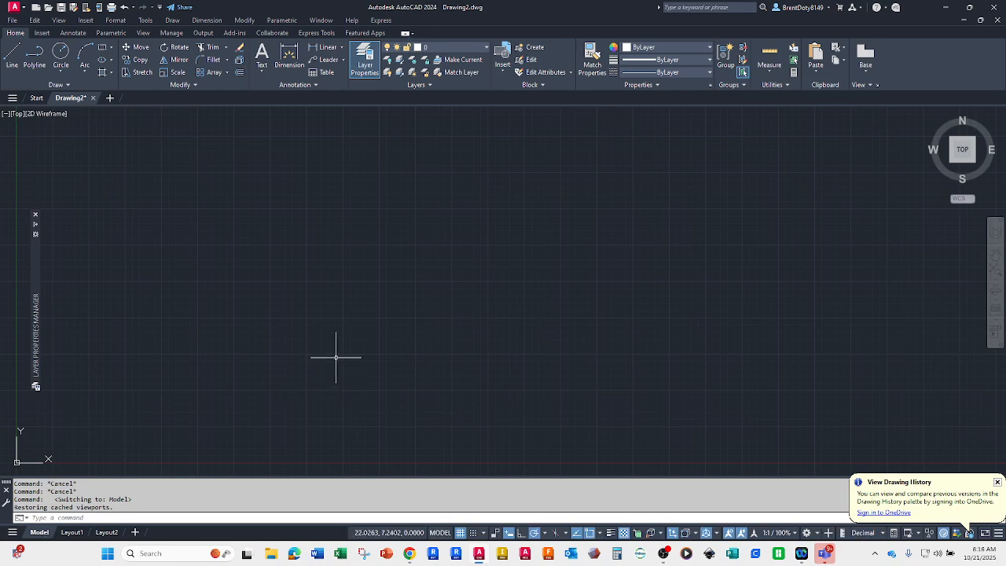
{"action": "type", "text": "pllot"}
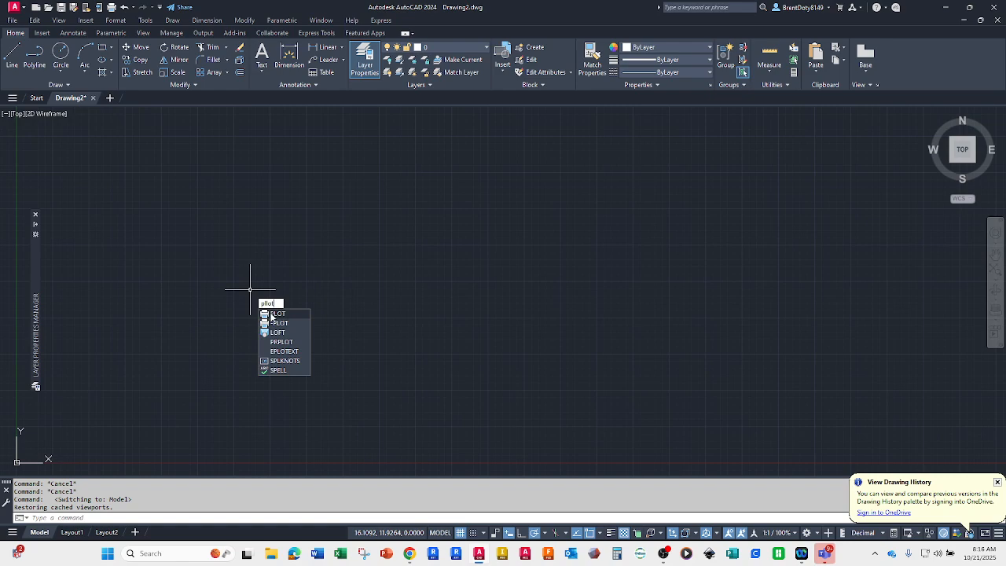
{"action": "left_click", "coordinate": [281, 313]}
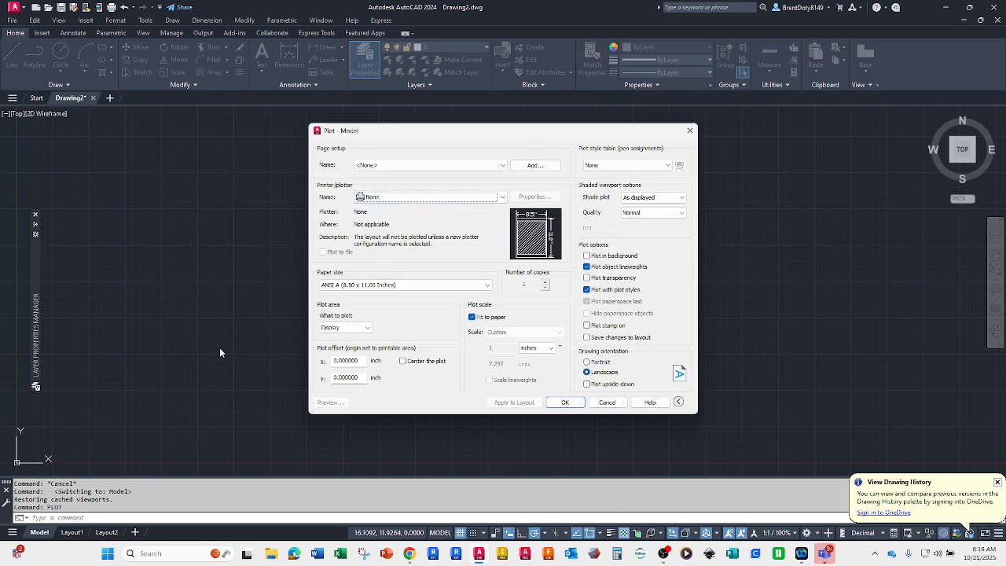
{"action": "left_click", "coordinate": [473, 197]}
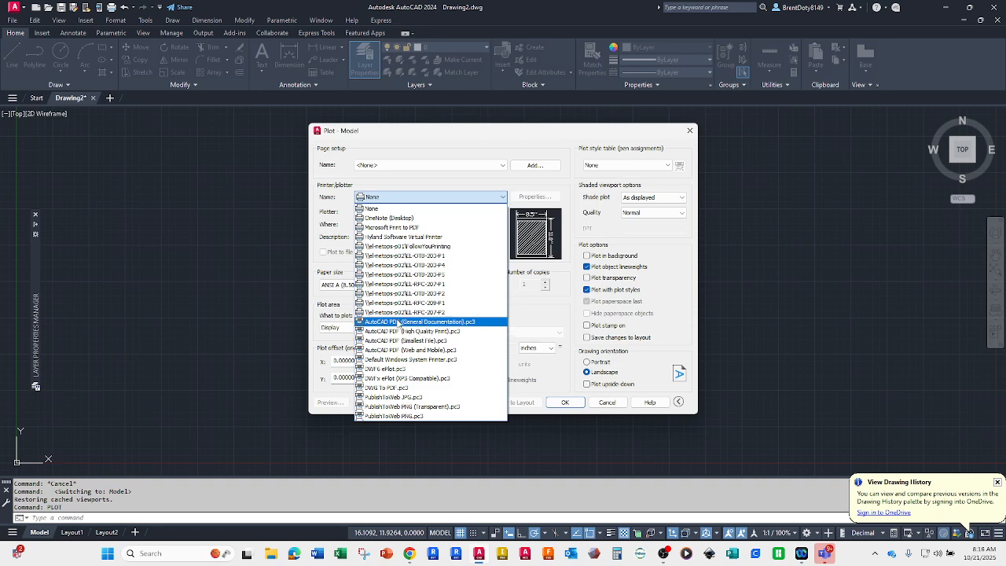
{"action": "left_click", "coordinate": [390, 431]}
{"action": "left_click", "coordinate": [607, 402]}
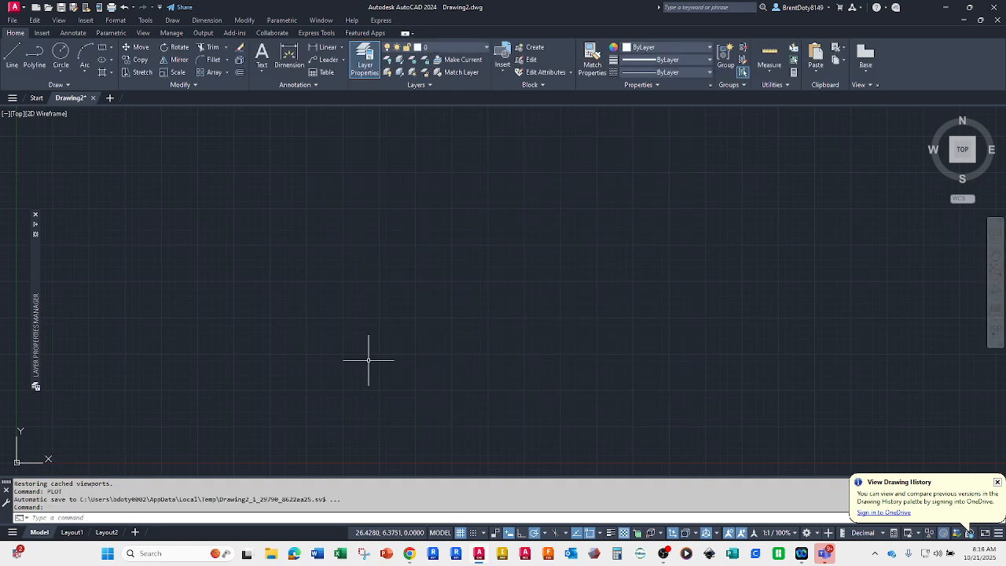
Step: Delete the Layout2 layout from the drawing and confirm its permanent removal
{"action": "left_click", "coordinate": [71, 532]}
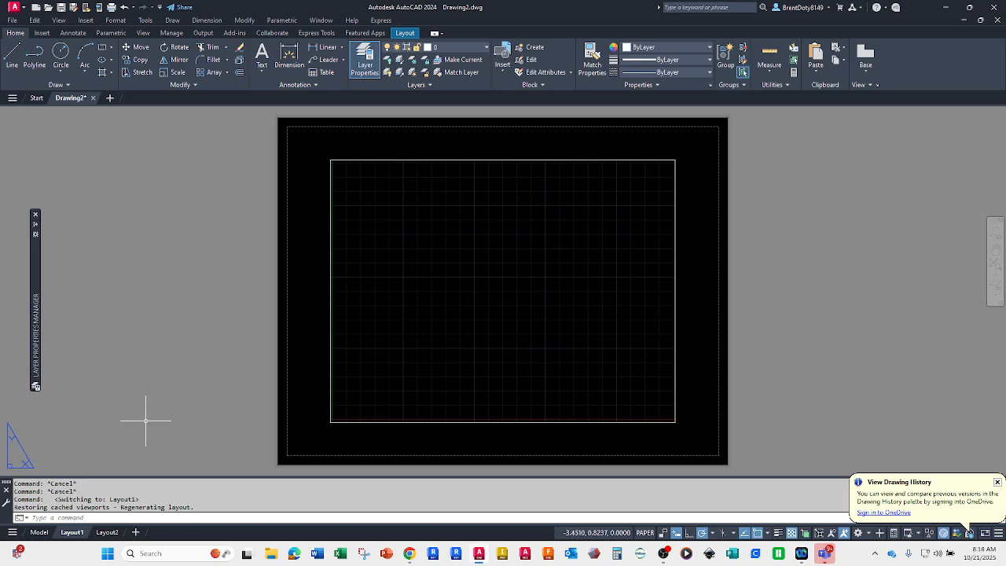
{"action": "left_click", "coordinate": [110, 531]}
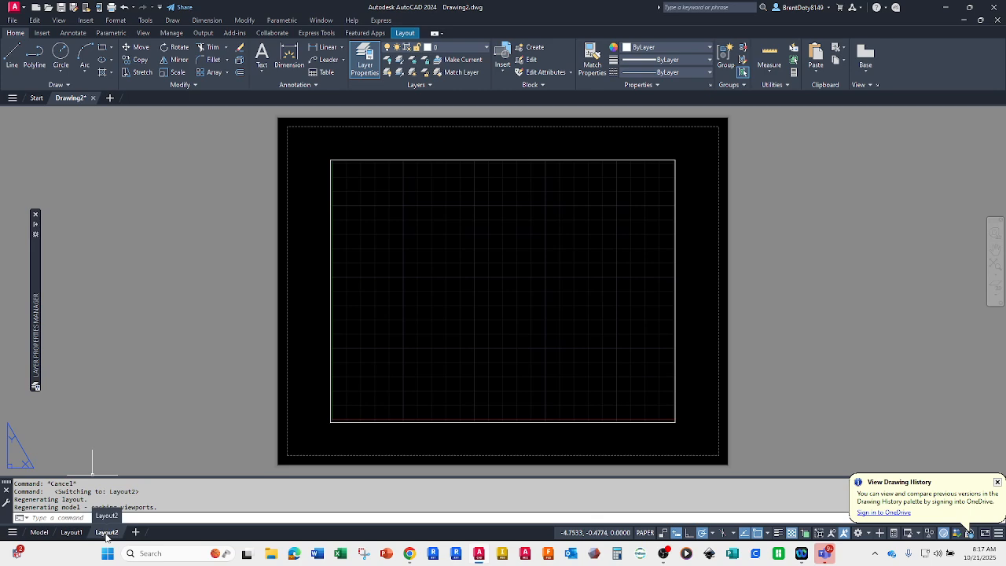
{"action": "mouse_move", "coordinate": [70, 534]}
{"action": "right_click", "coordinate": [106, 533]}
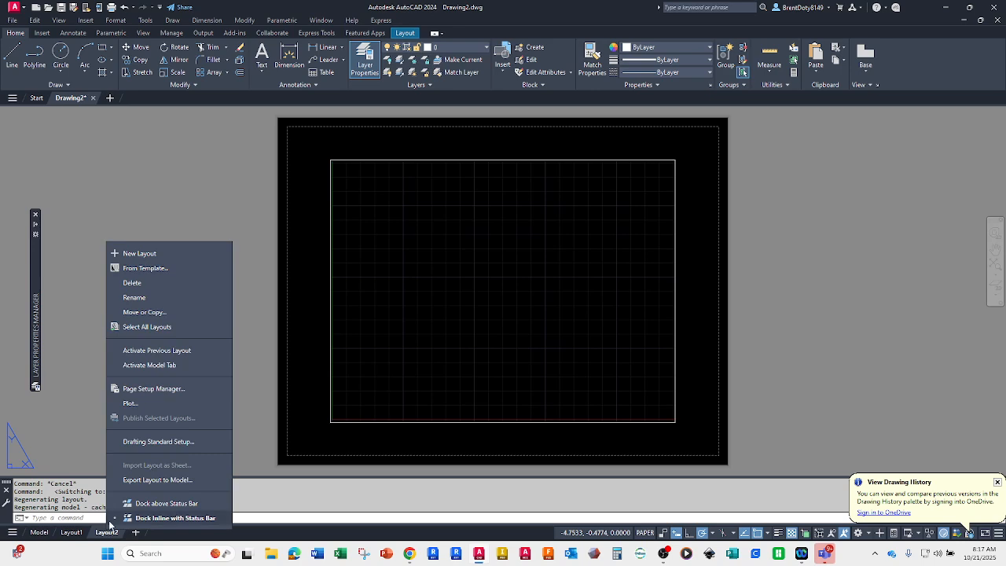
{"action": "left_click", "coordinate": [127, 282]}
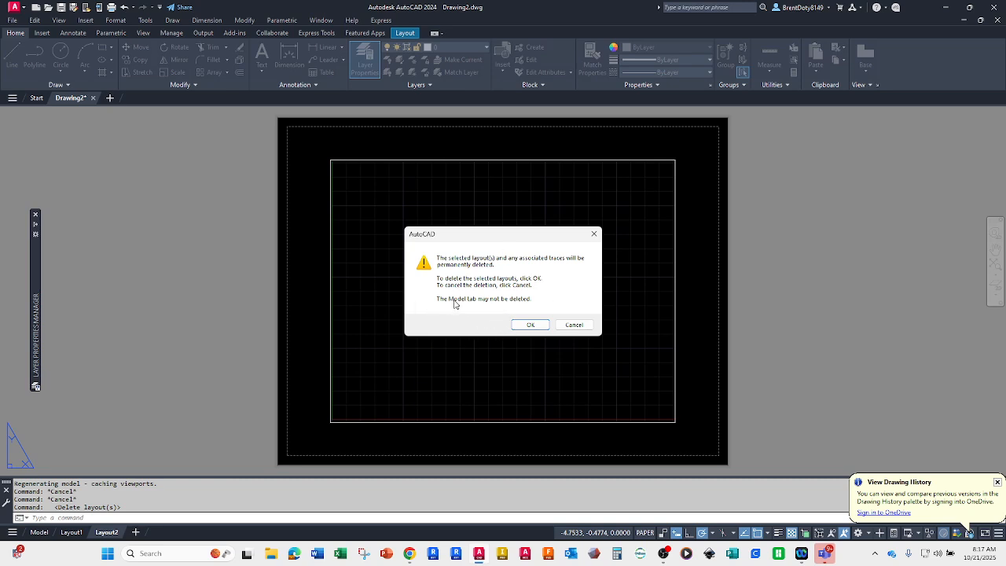
{"action": "left_click", "coordinate": [520, 325]}
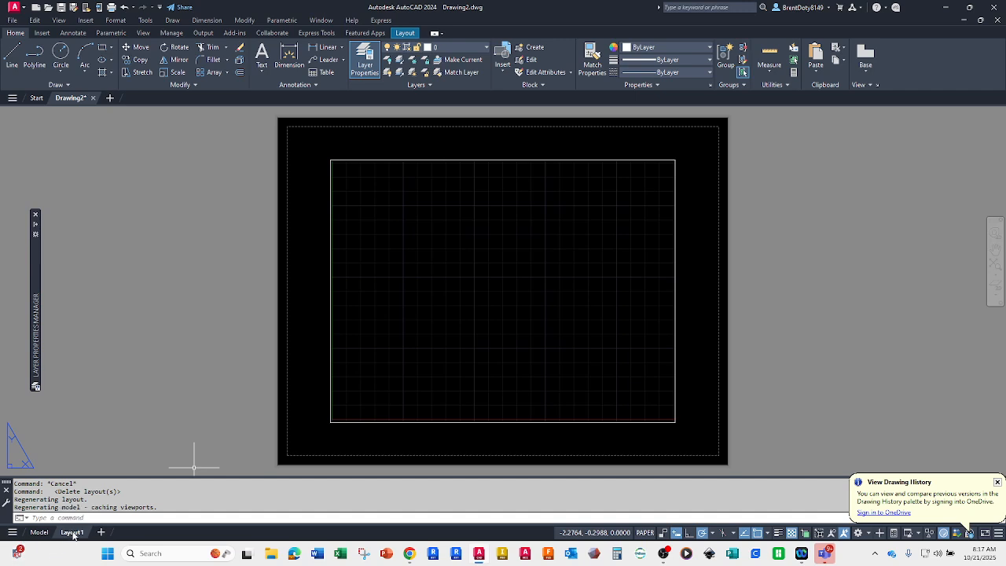
Step: Modify Layout1's page setup to use the AutoCAD PDF (General Documentation).pc3 plotter and the monochrome.ctb plot style table
{"action": "right_click", "coordinate": [72, 534]}
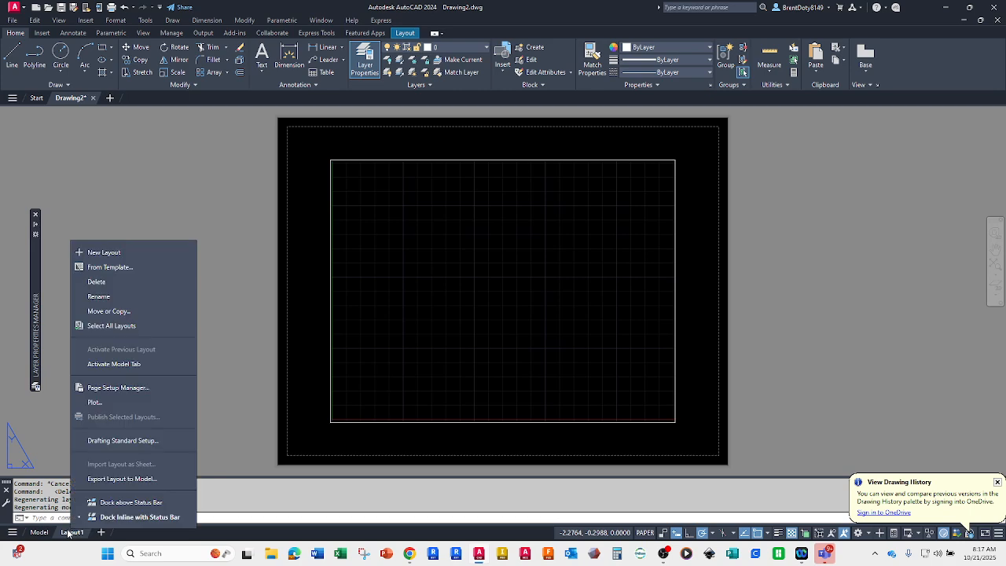
{"action": "left_click", "coordinate": [94, 388]}
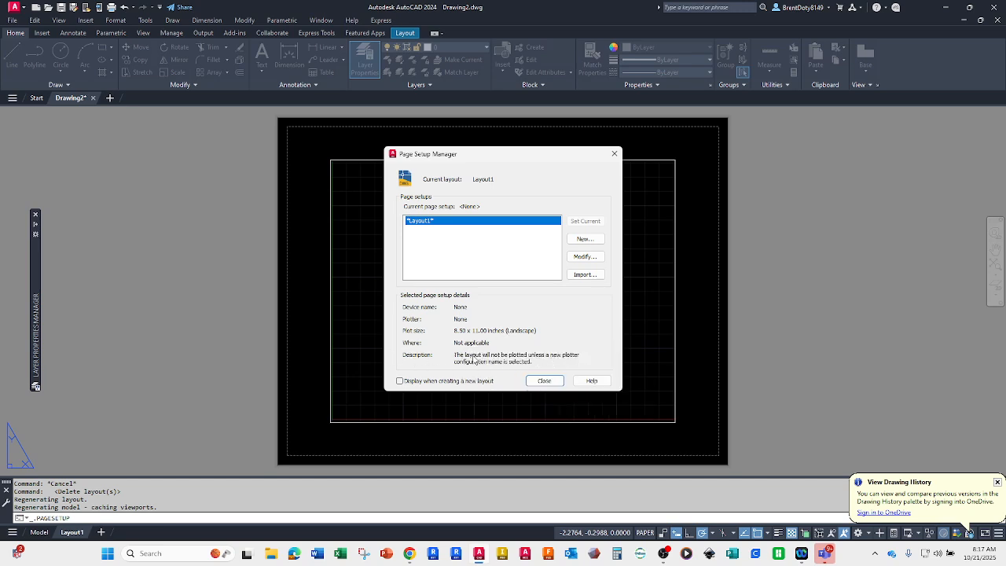
{"action": "left_click", "coordinate": [585, 257]}
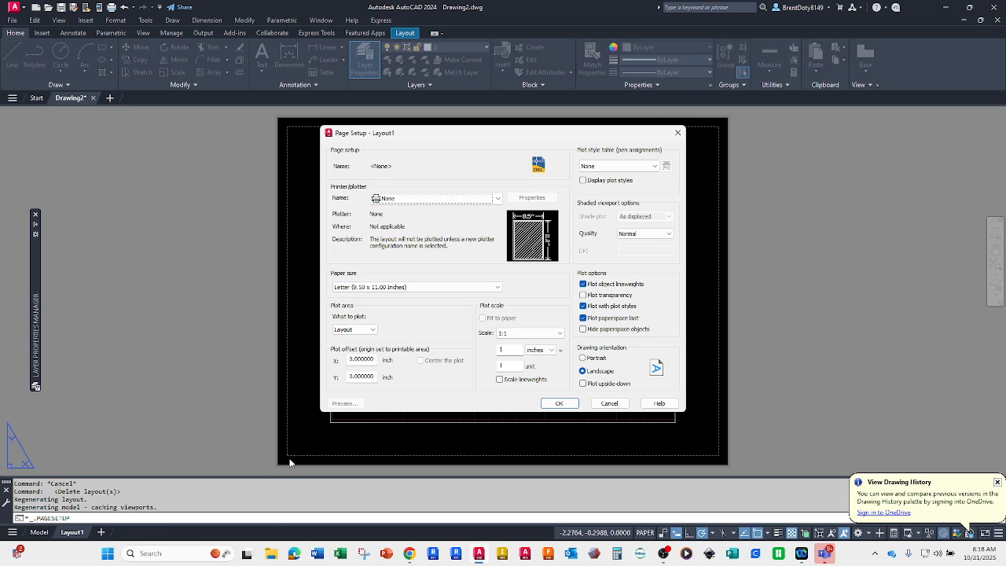
{"action": "left_click", "coordinate": [445, 202]}
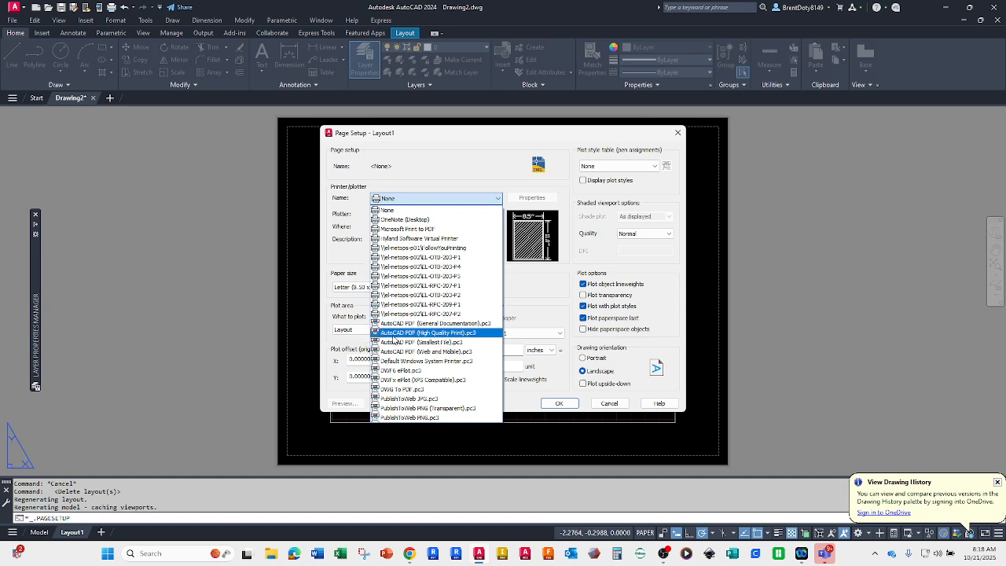
{"action": "left_click", "coordinate": [401, 324]}
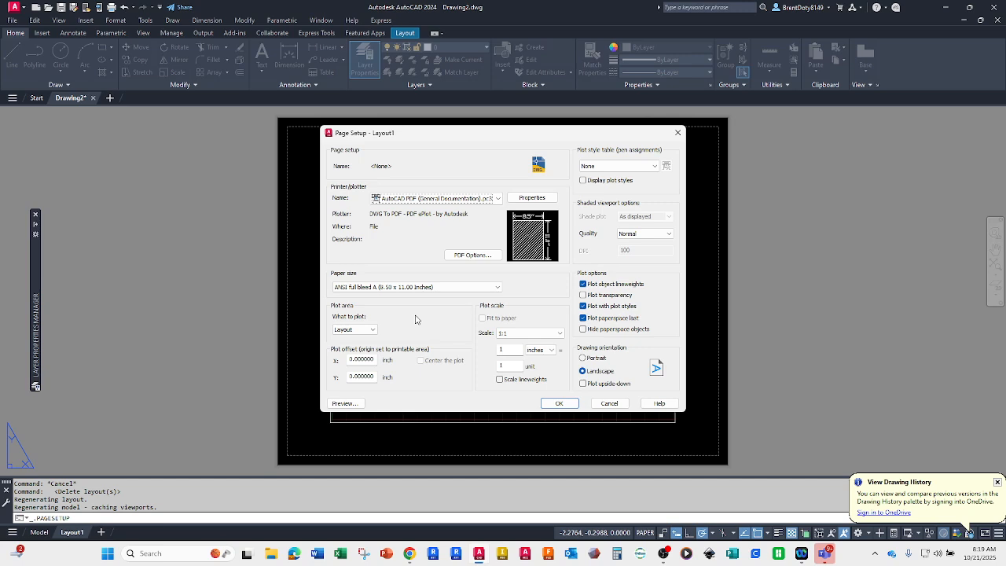
{"action": "left_click", "coordinate": [394, 199]}
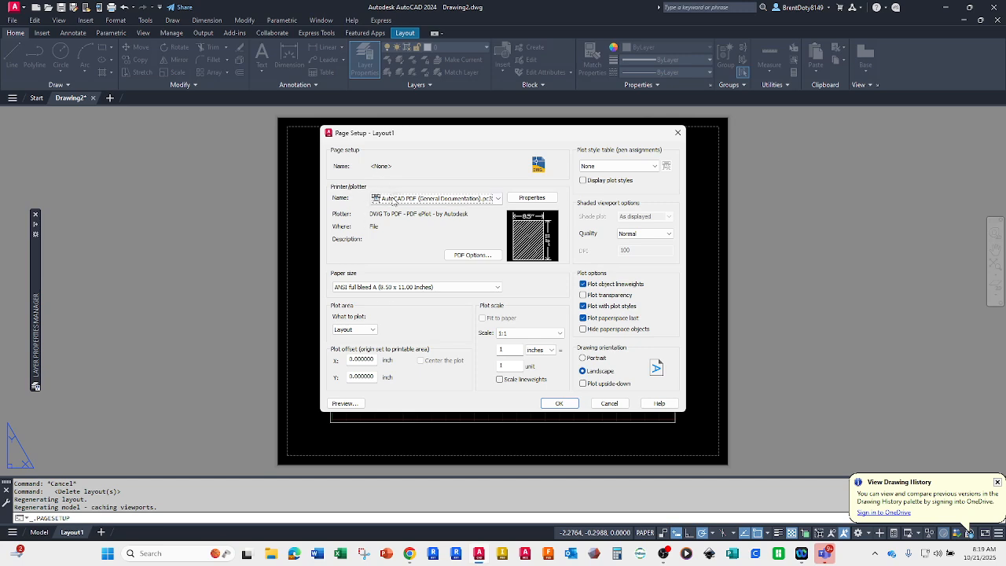
{"action": "left_click", "coordinate": [430, 199]}
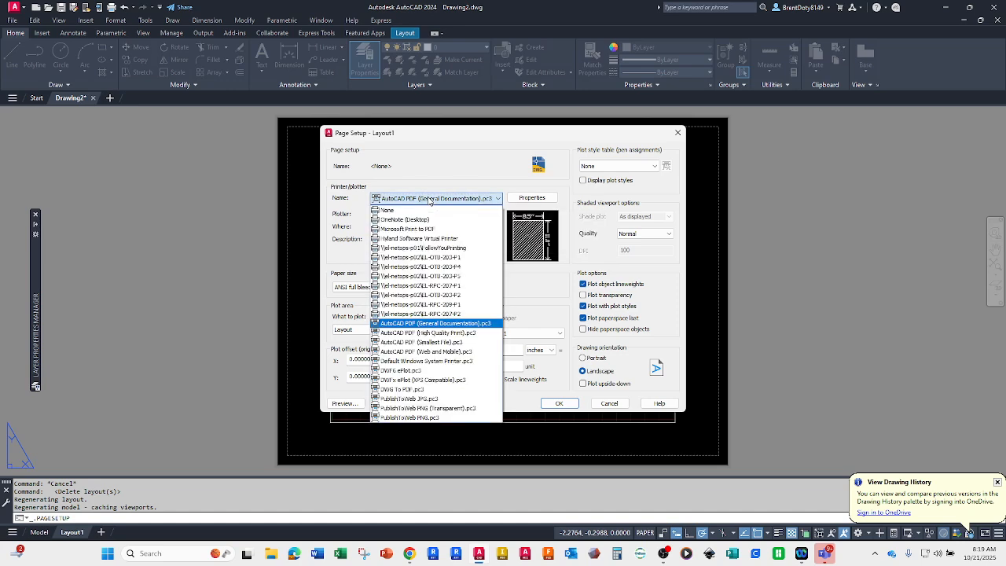
{"action": "left_click", "coordinate": [429, 199]}
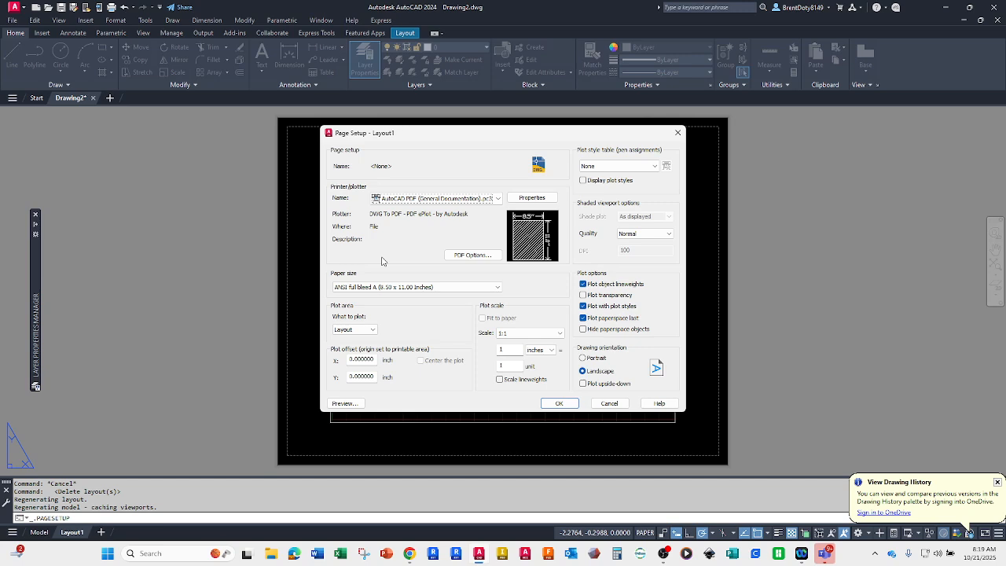
{"action": "left_click", "coordinate": [603, 168]}
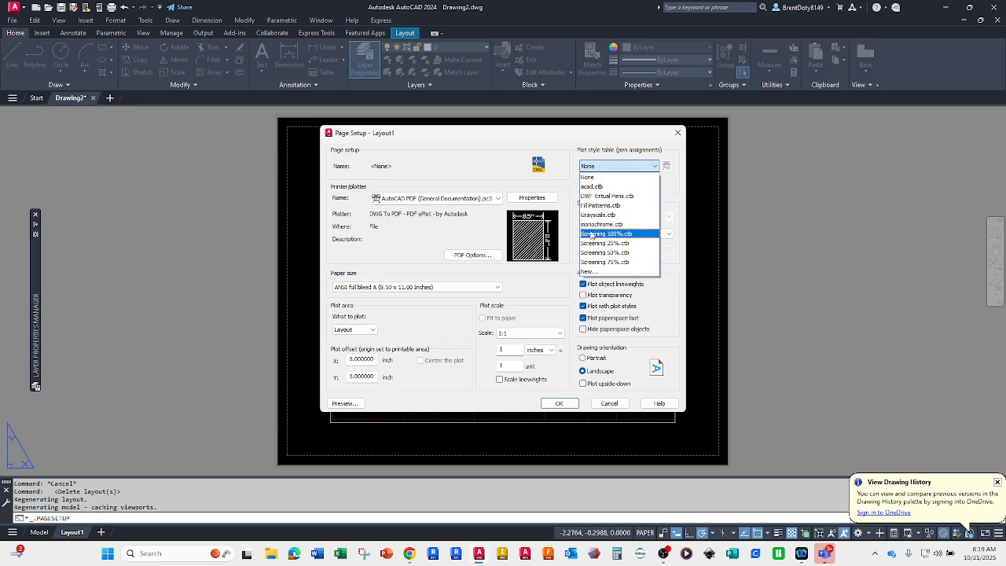
{"action": "left_click", "coordinate": [601, 225]}
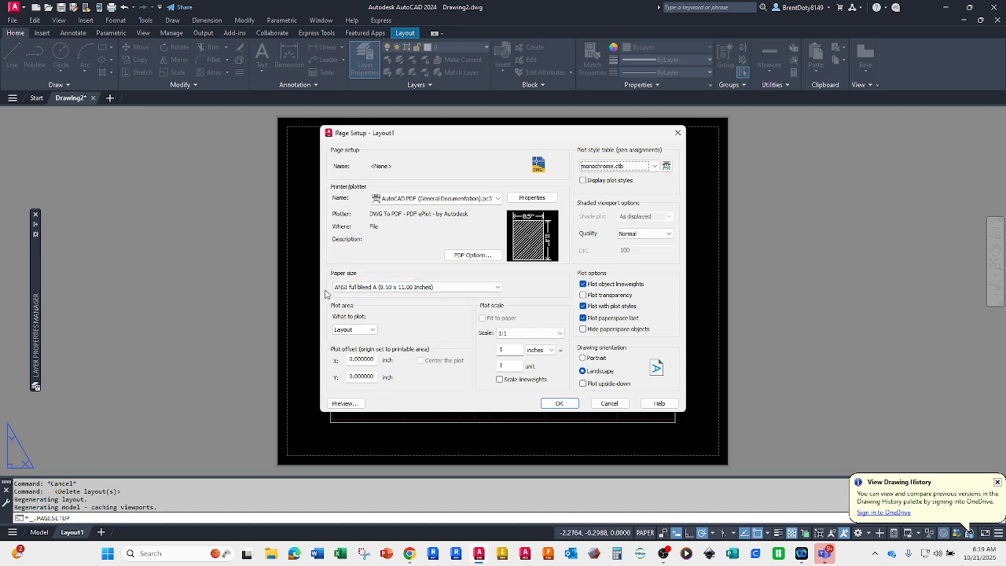
Step: Choose the ANSI full bleed A (8.50 x 11.00 Inches) paper size for Layout1, apply the page setup and close the page setup manager
{"action": "left_click", "coordinate": [497, 288]}
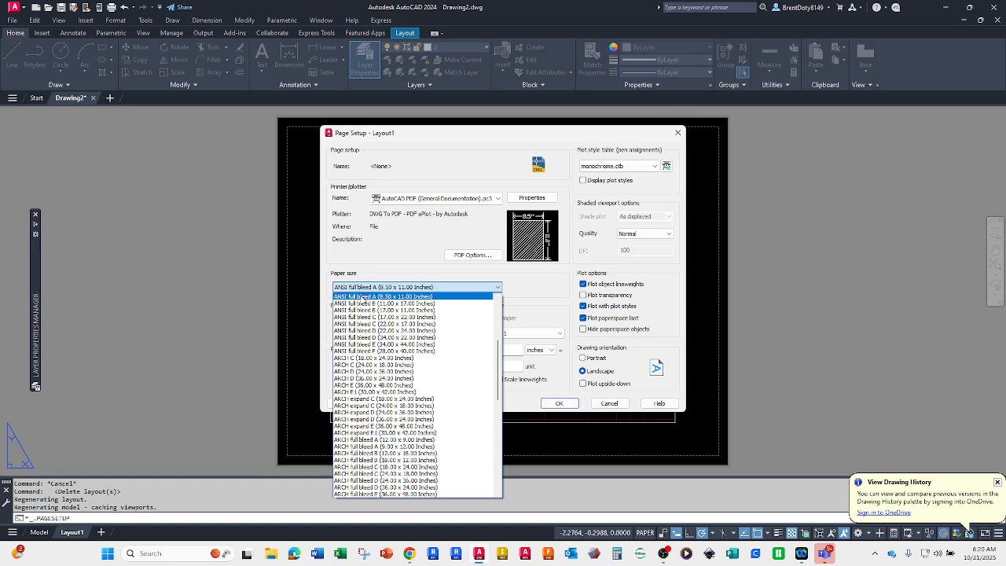
{"action": "left_click", "coordinate": [361, 296]}
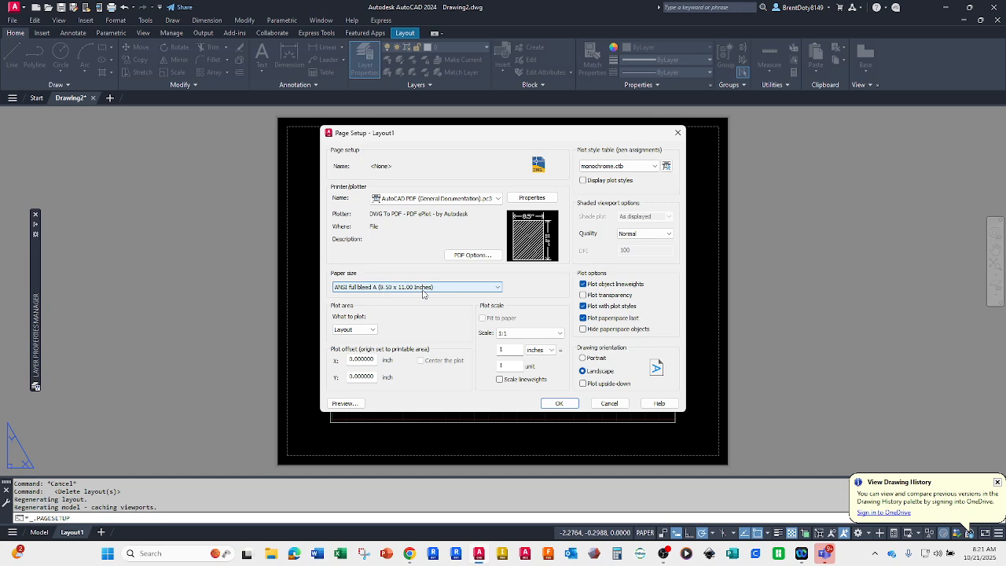
{"action": "left_click", "coordinate": [495, 288]}
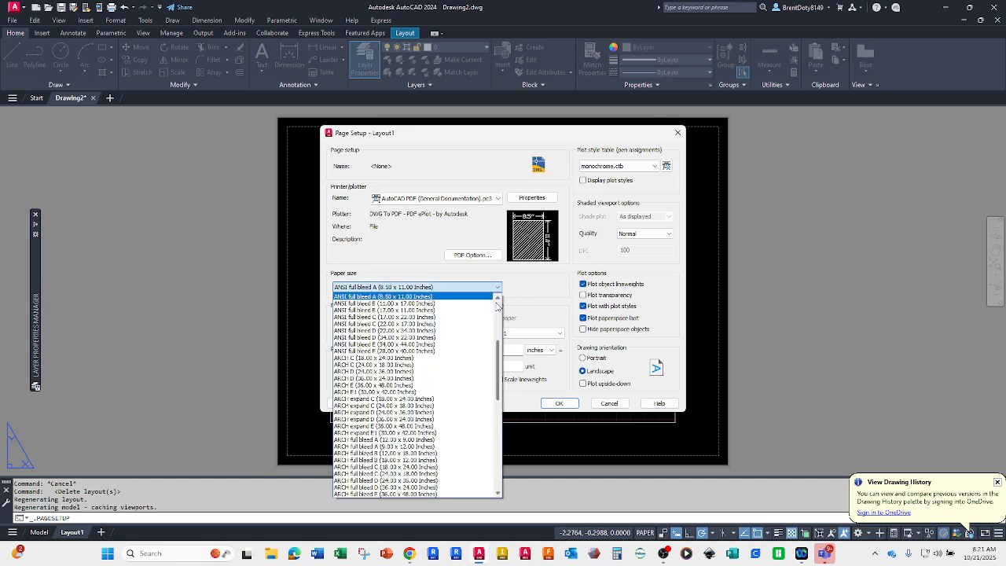
{"action": "scroll", "coordinate": [452, 305], "scroll_direction": "up", "scroll_amount": 1}
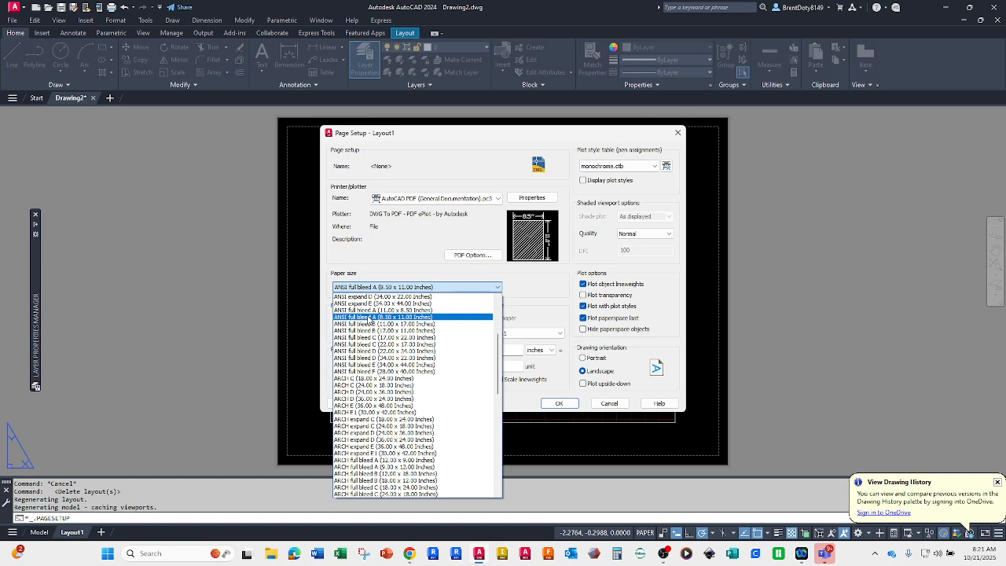
{"action": "left_click", "coordinate": [498, 287]}
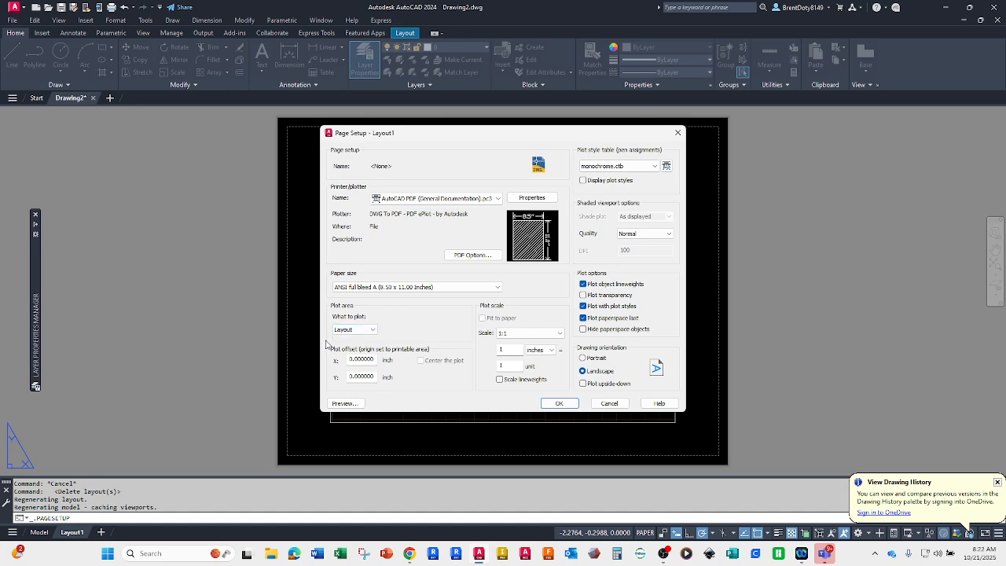
{"action": "left_click", "coordinate": [554, 405]}
{"action": "left_click", "coordinate": [545, 385]}
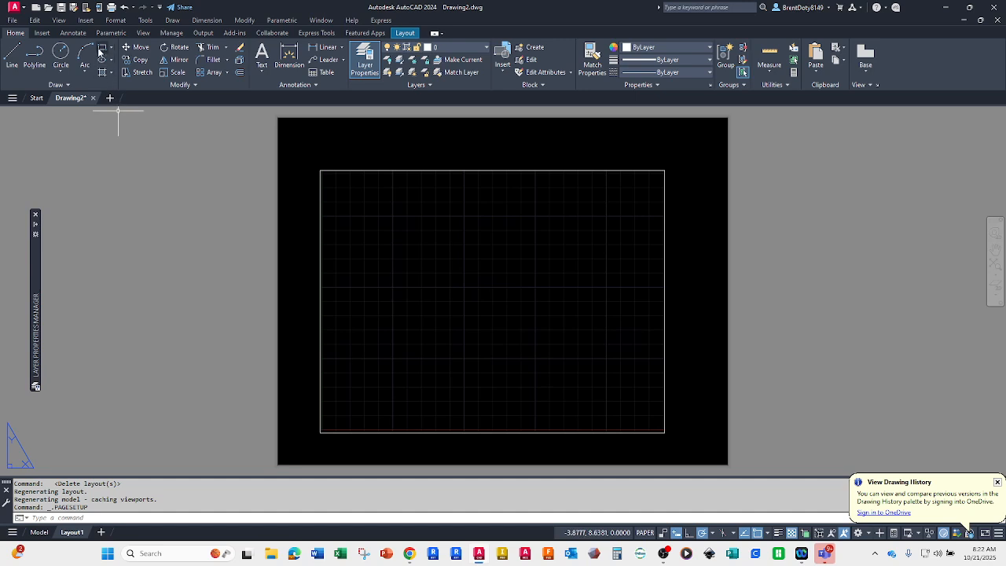
{"action": "left_click", "coordinate": [12, 57]}
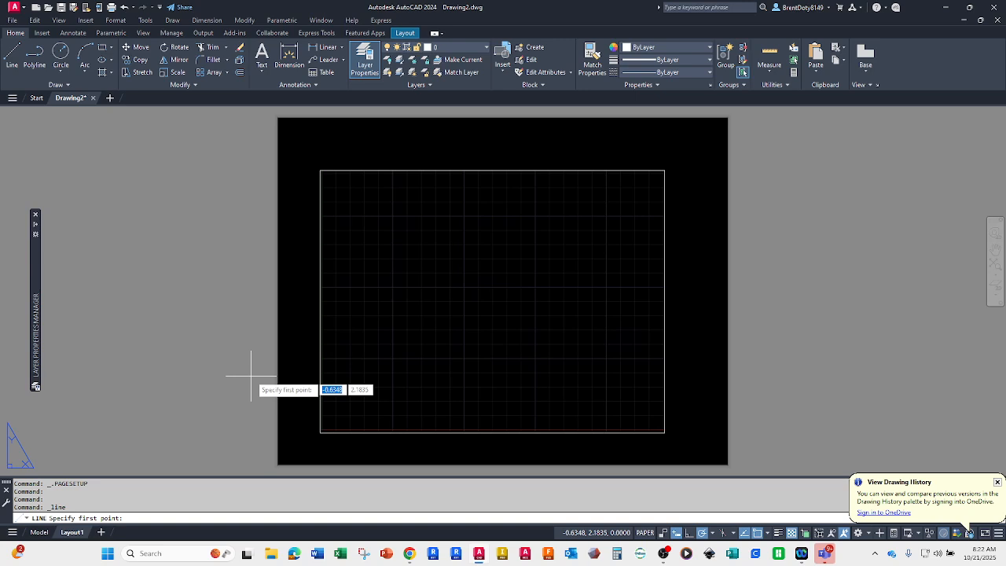
{"action": "type", "text": "0"}
{"action": "key", "text": "Tab"}
{"action": "type", "text": "0"}
{"action": "key", "text": "Return"}
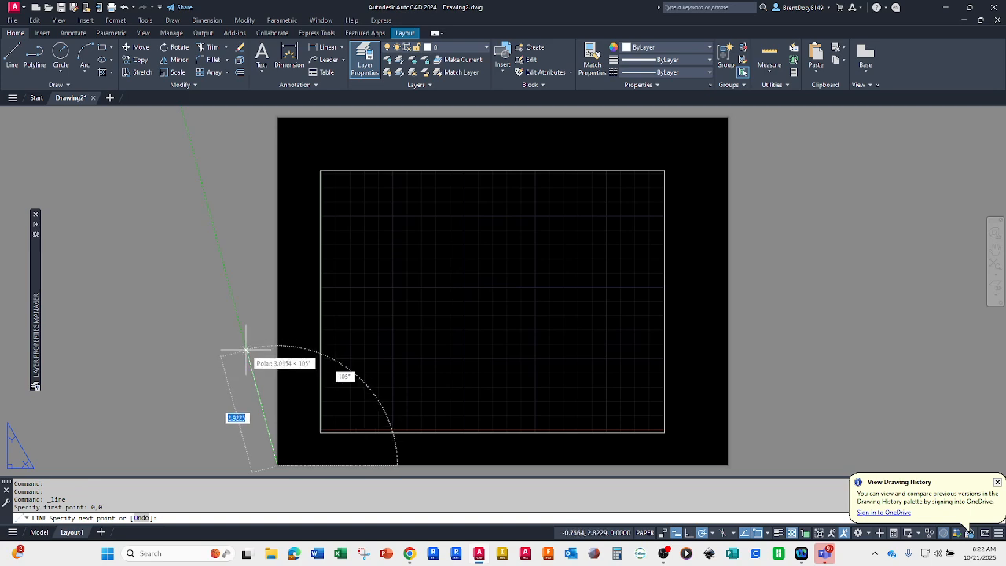
{"action": "scroll", "coordinate": [267, 462], "scroll_direction": "up", "scroll_amount": 4}
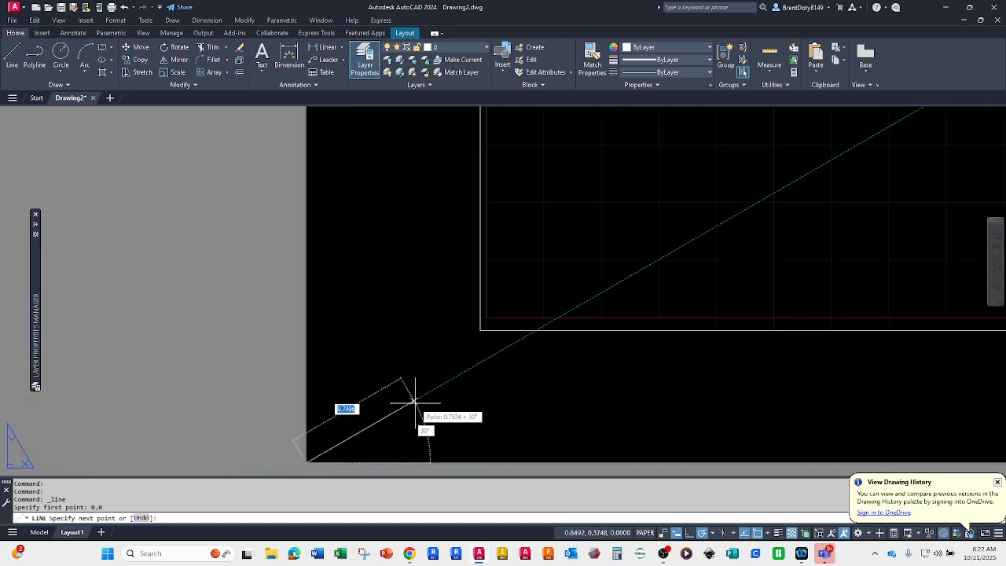
{"action": "scroll", "coordinate": [359, 384], "scroll_direction": "down", "scroll_amount": 4}
{"action": "scroll", "coordinate": [357, 377], "scroll_direction": "down", "scroll_amount": 4}
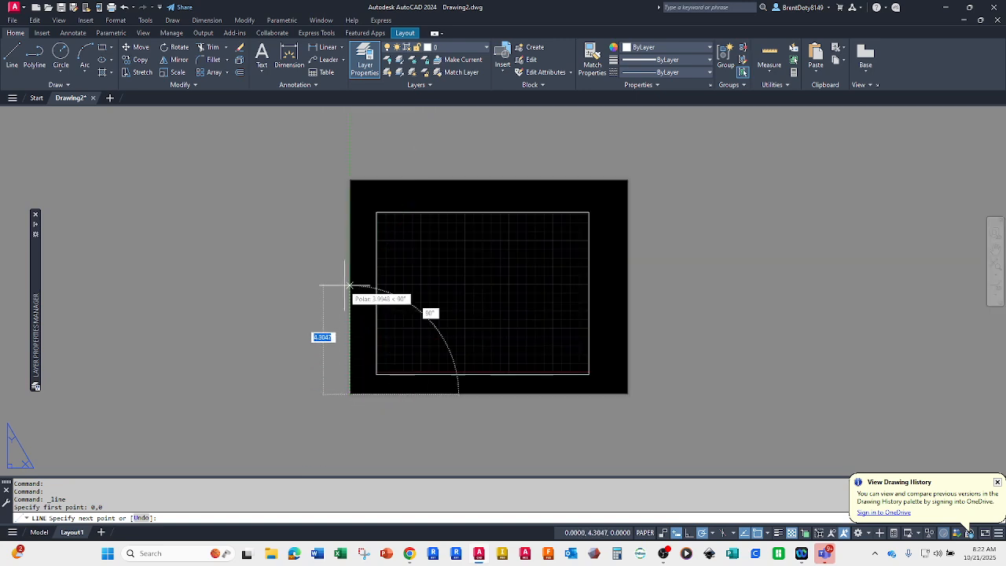
{"action": "scroll", "coordinate": [348, 239], "scroll_direction": "up", "scroll_amount": 2}
{"action": "scroll", "coordinate": [350, 236], "scroll_direction": "down", "scroll_amount": 2}
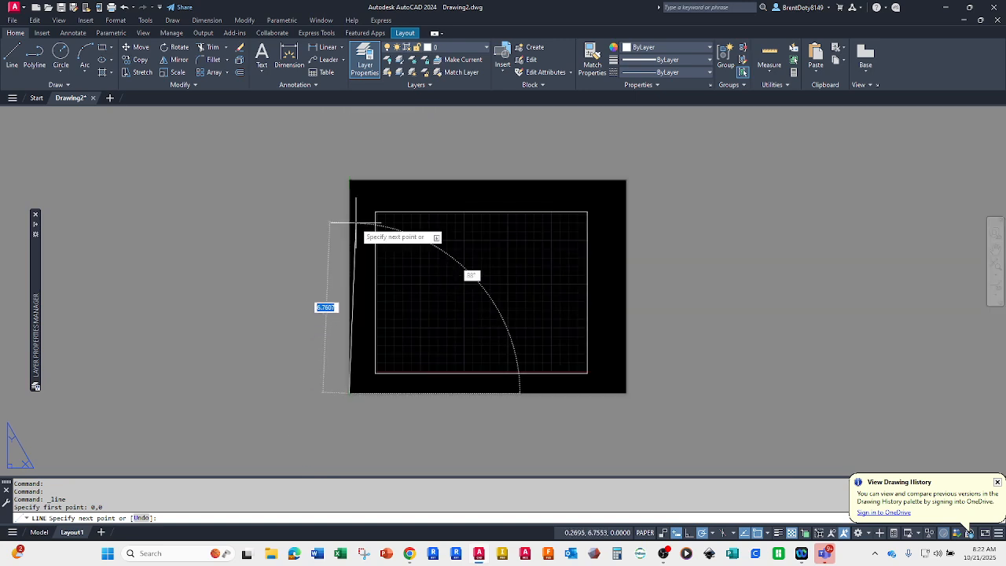
{"action": "key", "text": "Escape"}
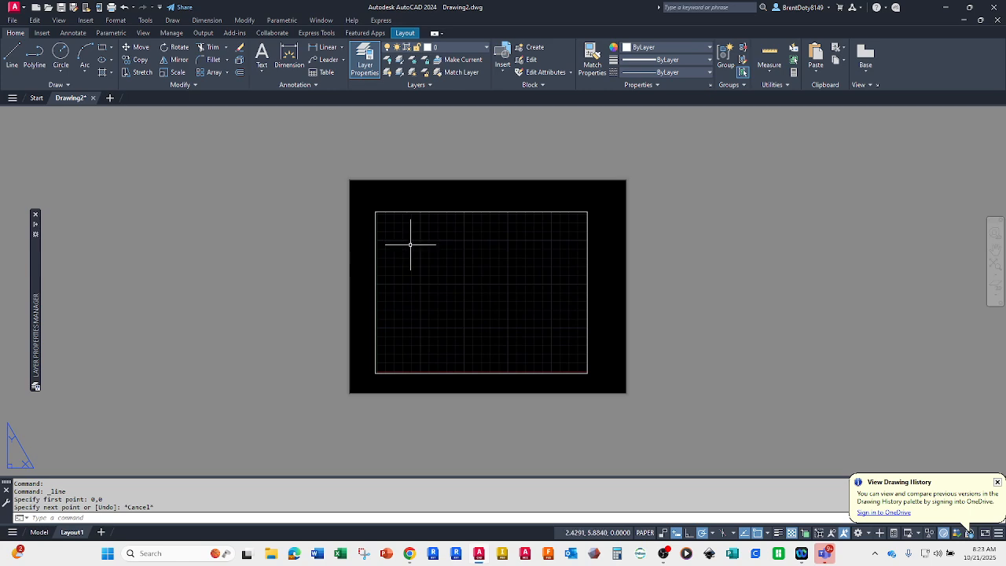
Step: Draw a sheet border rectangle 10.5 wide and 8 high with its lower-left corner at 0.25,0.25
{"action": "scroll", "coordinate": [409, 242], "scroll_direction": "up", "scroll_amount": 2}
{"action": "scroll", "coordinate": [411, 243], "scroll_direction": "down", "scroll_amount": 2}
{"action": "scroll", "coordinate": [420, 251], "scroll_direction": "up", "scroll_amount": 2}
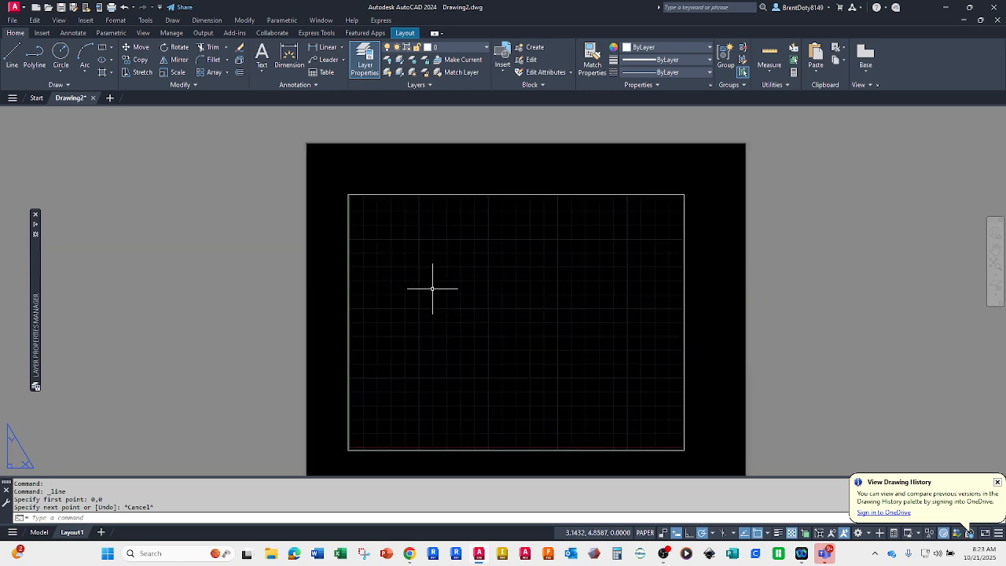
{"action": "middle_click_drag", "start_coordinate": [431, 285], "coordinate": [396, 267]}
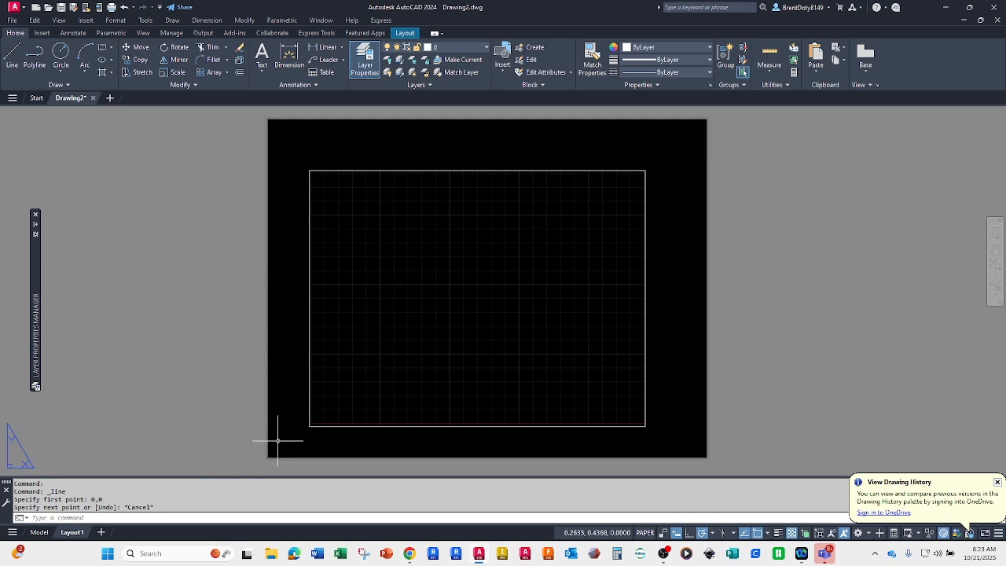
{"action": "left_click", "coordinate": [101, 49]}
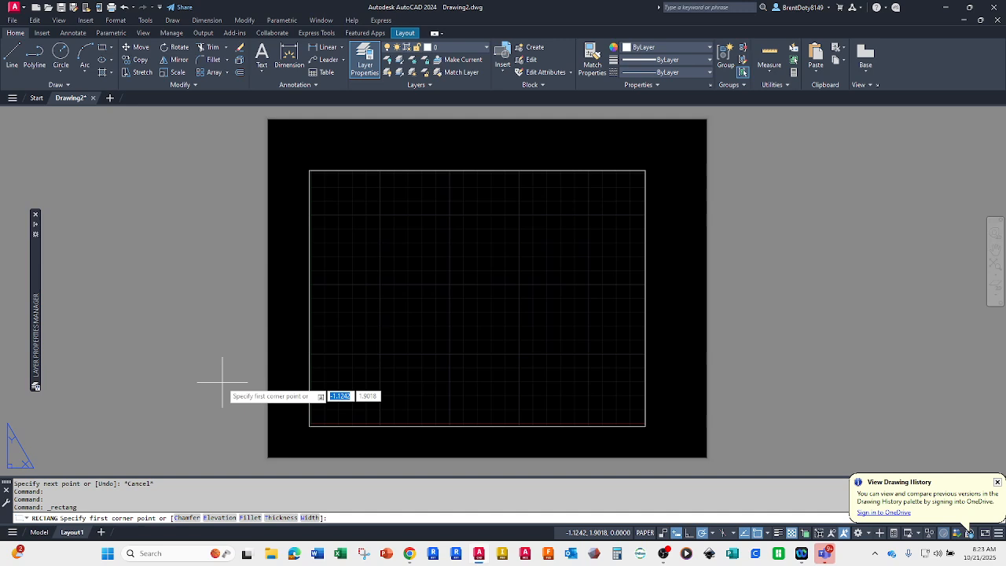
{"action": "type", "text": ".25"}
{"action": "key", "text": "Tab"}
{"action": "type", "text": ".25"}
{"action": "key", "text": "Return"}
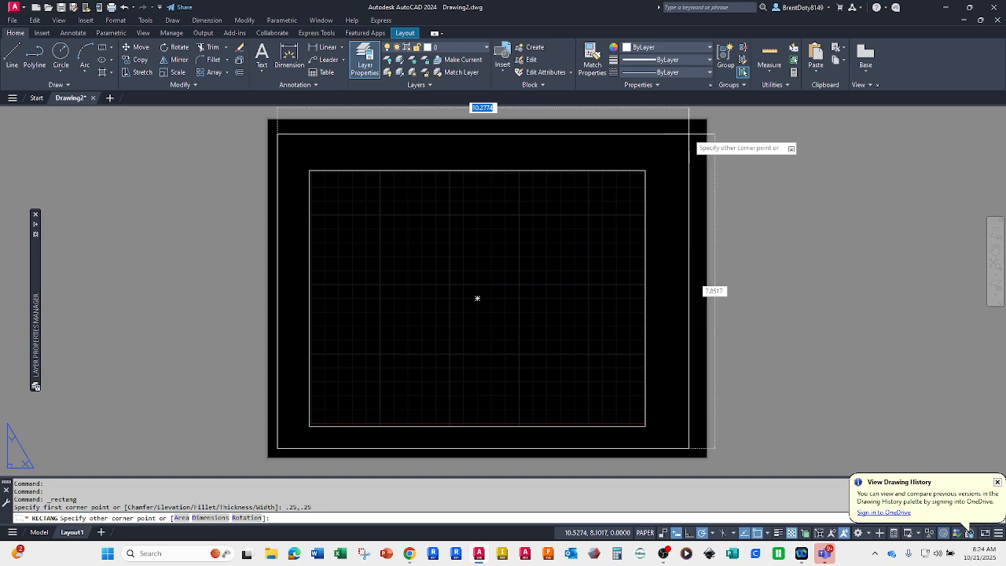
{"action": "type", "text": "10.5"}
{"action": "key", "text": "Tab"}
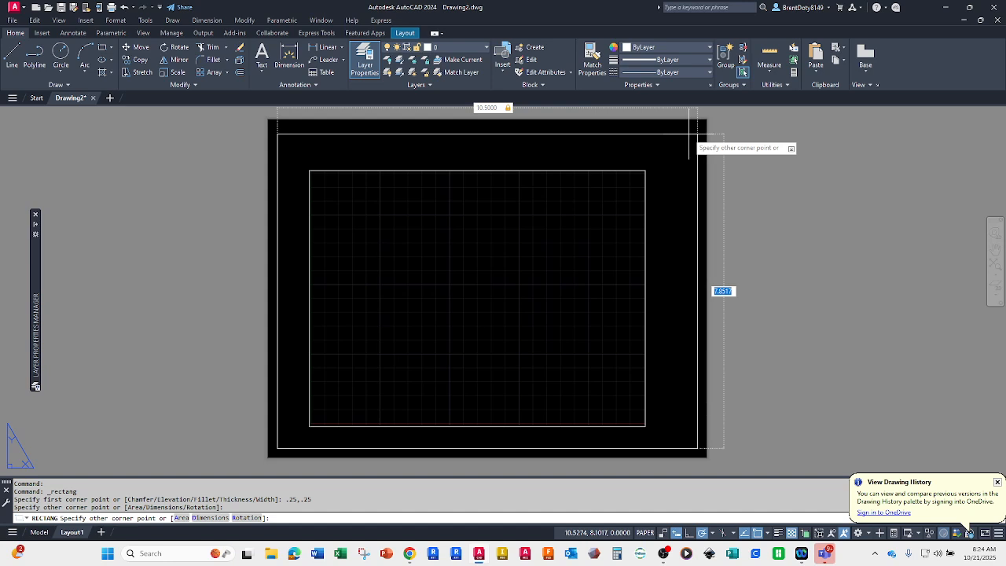
{"action": "type", "text": "8"}
{"action": "key", "text": "Return"}
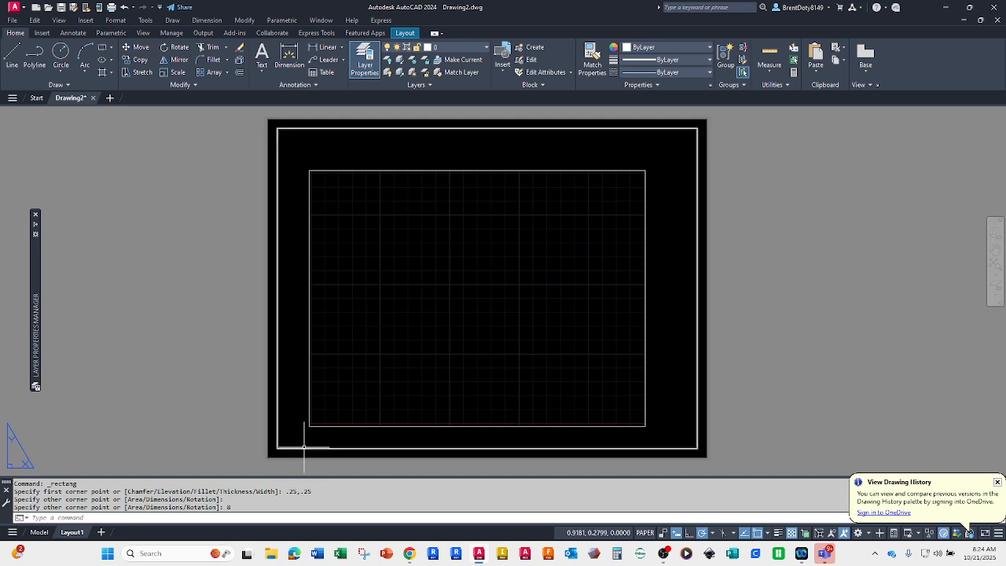
Step: Try to offset the whole border rectangle inward using an offset distance of 0.375
{"action": "key", "text": "Return"}
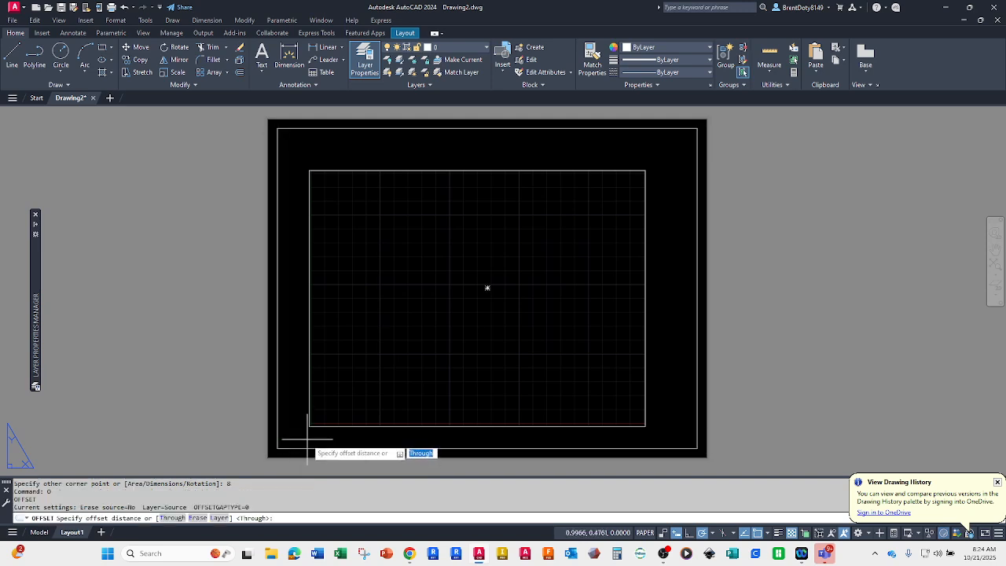
{"action": "type", "text": ".375"}
{"action": "key", "text": "Return"}
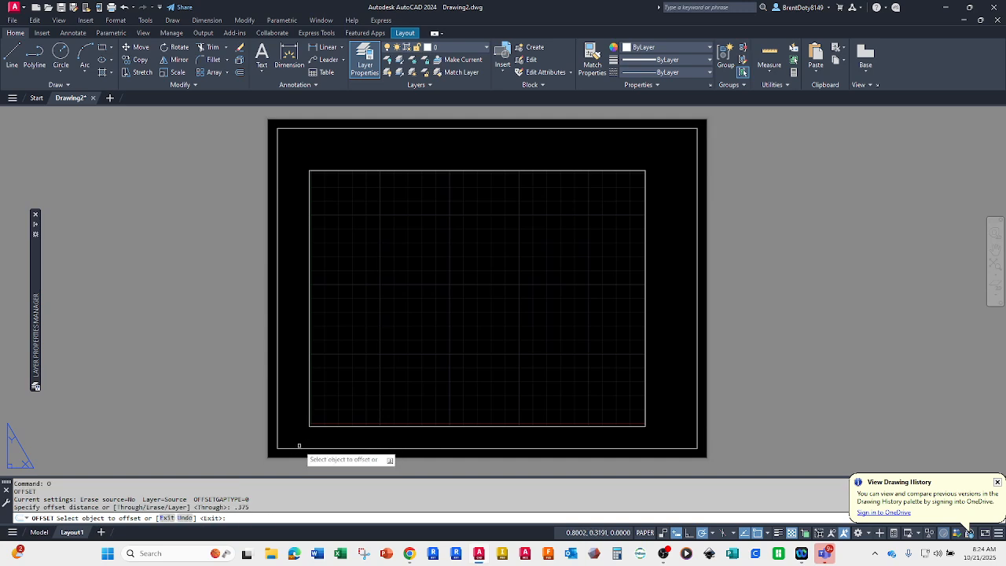
{"action": "left_click", "coordinate": [294, 446]}
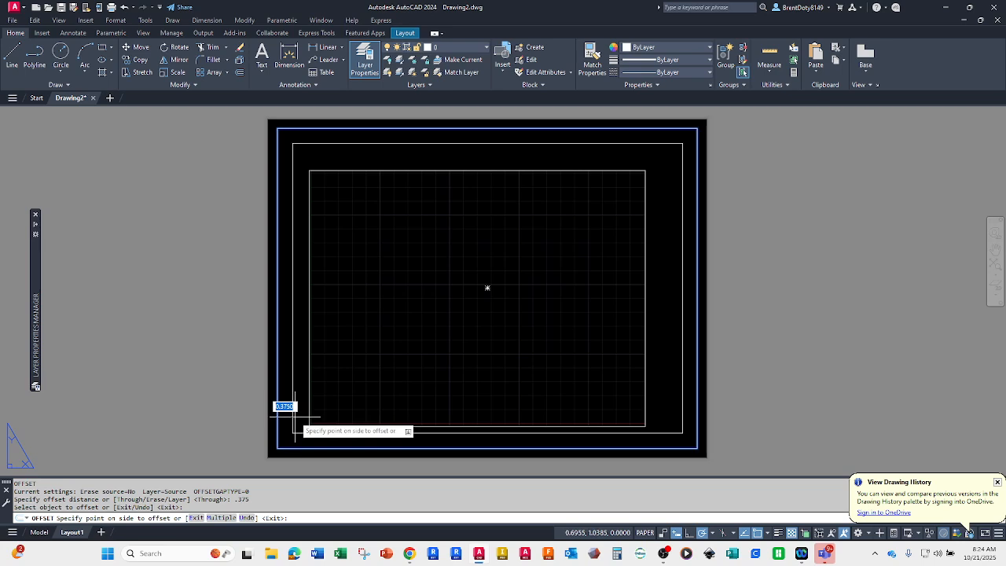
{"action": "key", "text": "Escape"}
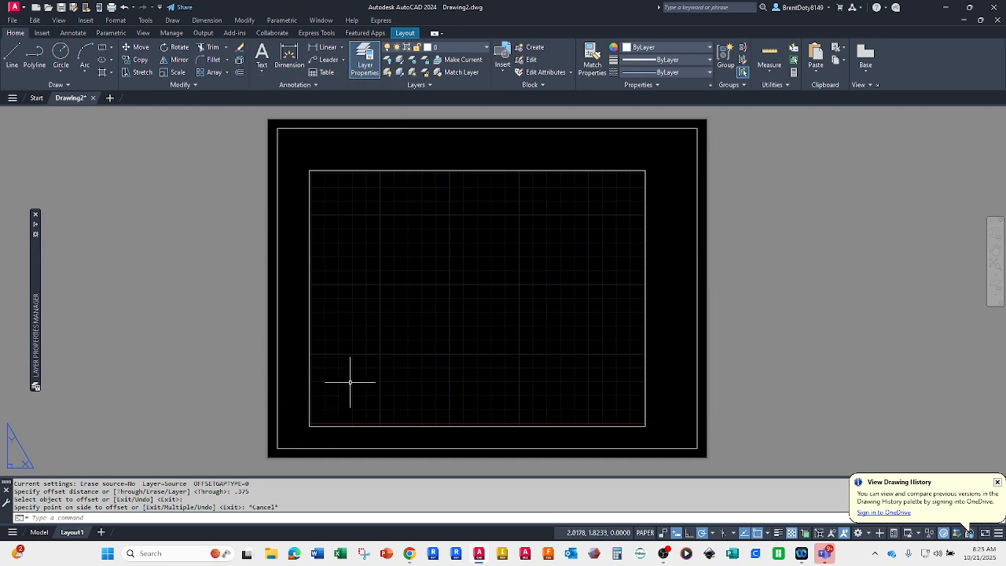
Step: Explode the border rectangle into separate lines and check that its bottom edge can be selected individually
{"action": "type", "text": "x"}
{"action": "key", "text": "Return"}
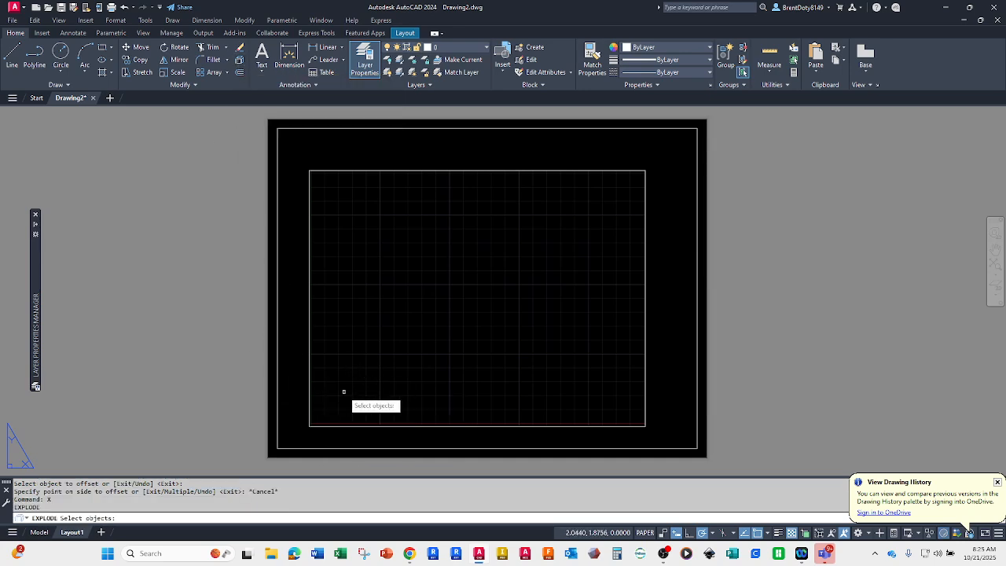
{"action": "left_click", "coordinate": [288, 447]}
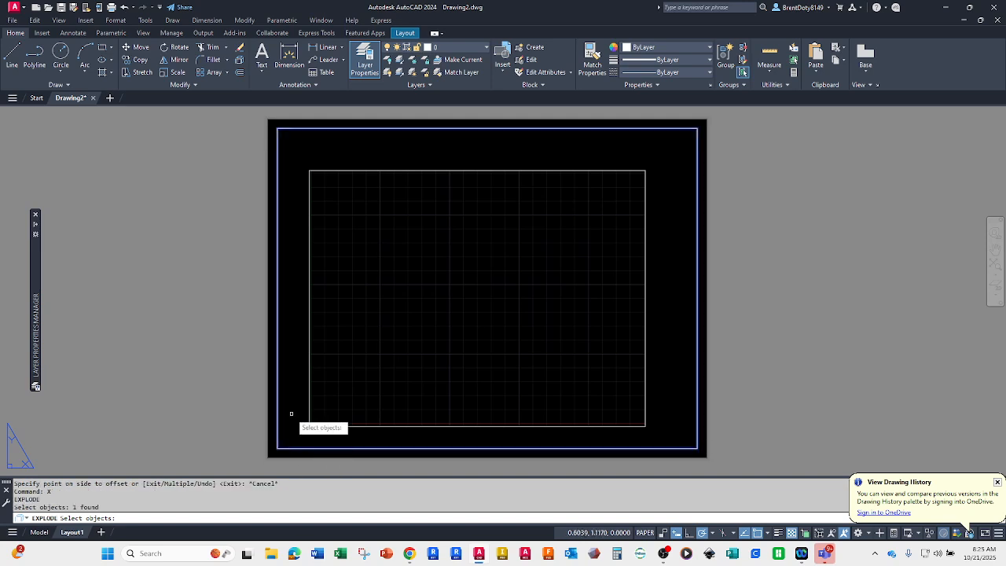
{"action": "key", "text": "Return"}
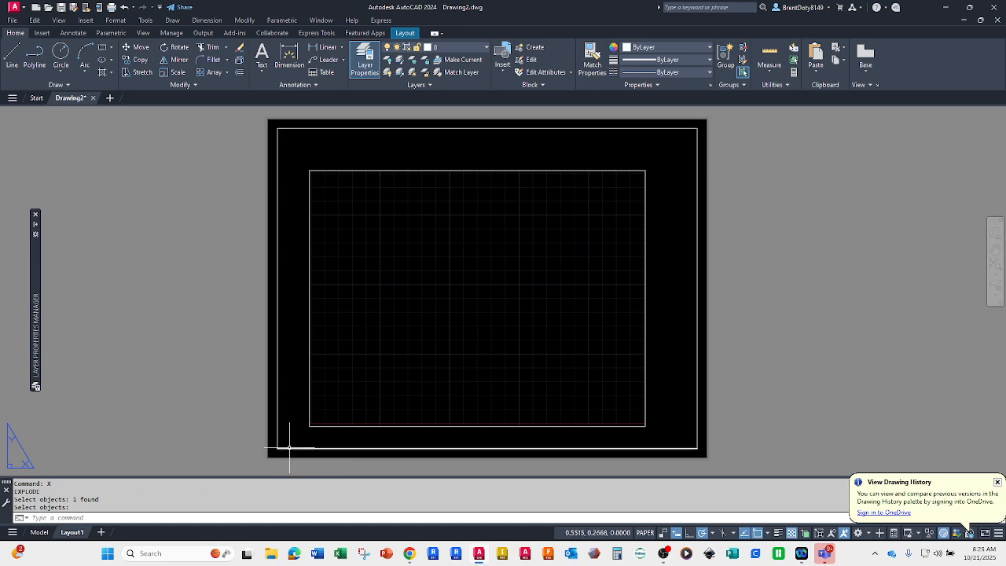
{"action": "left_click", "coordinate": [289, 447]}
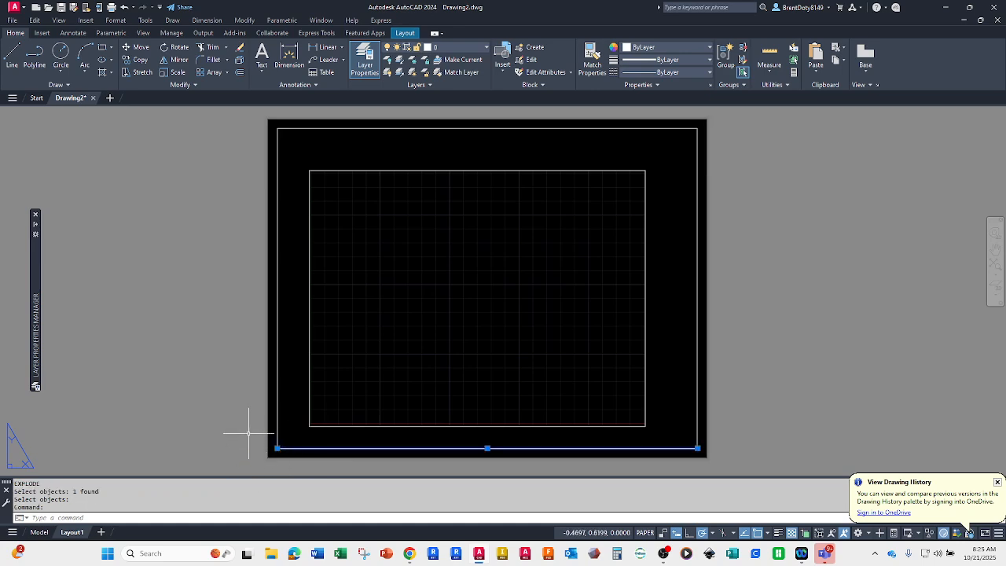
{"action": "key", "text": "Escape"}
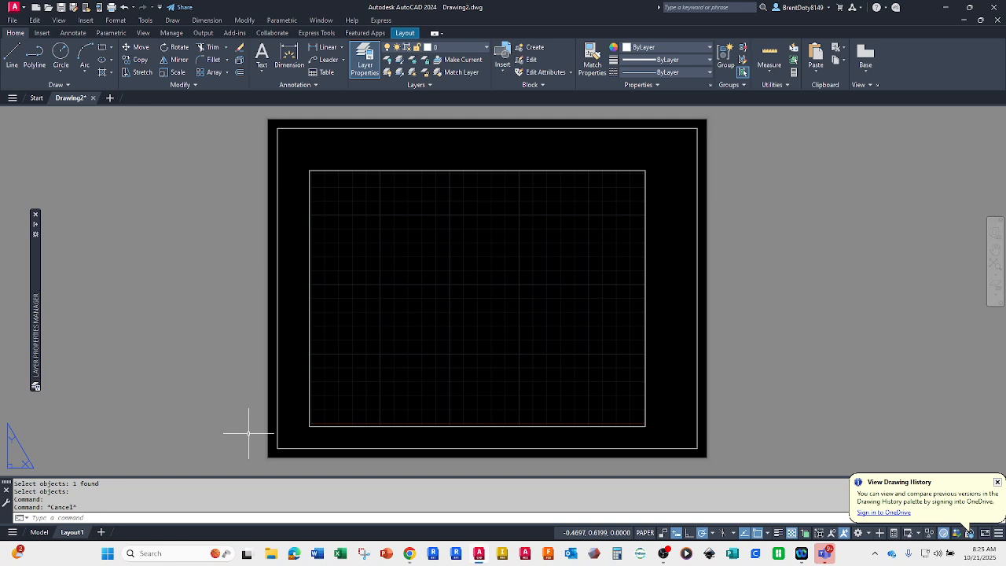
Step: Offset the border's bottom edge upward by 0.375 to form the title block's upper line
{"action": "type", "text": "o"}
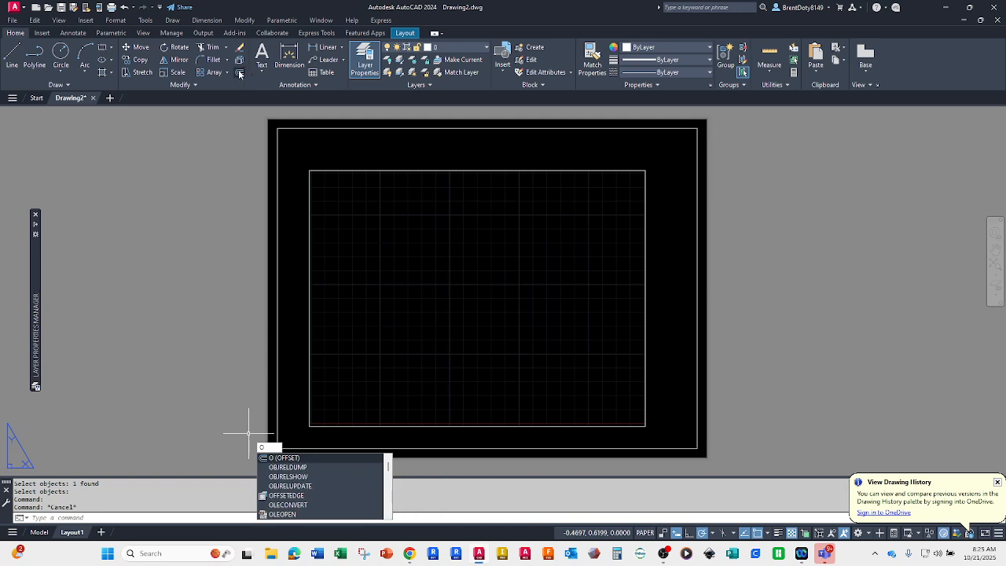
{"action": "key", "text": "Return"}
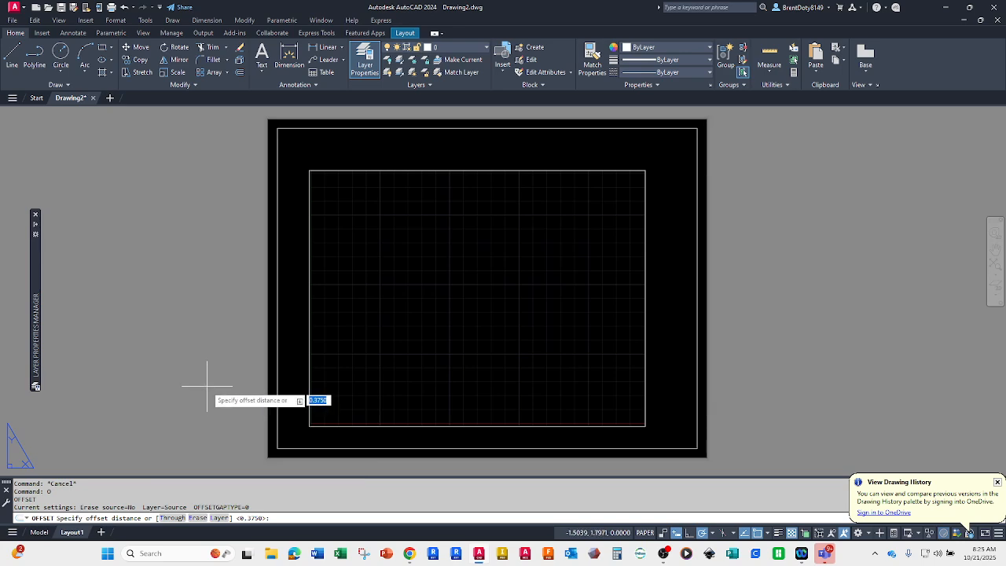
{"action": "key", "text": "Return"}
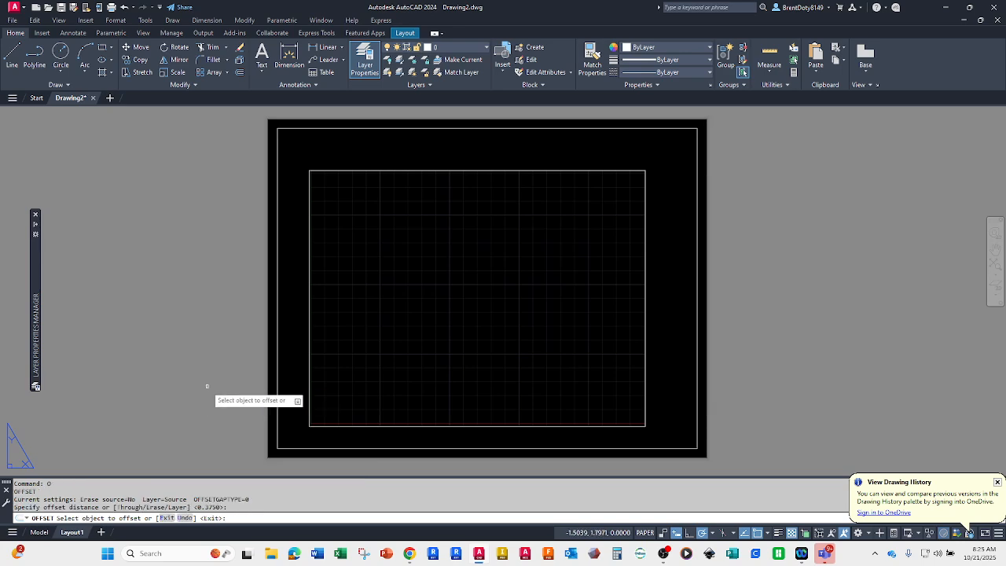
{"action": "left_click", "coordinate": [289, 447]}
{"action": "left_click", "coordinate": [285, 412]}
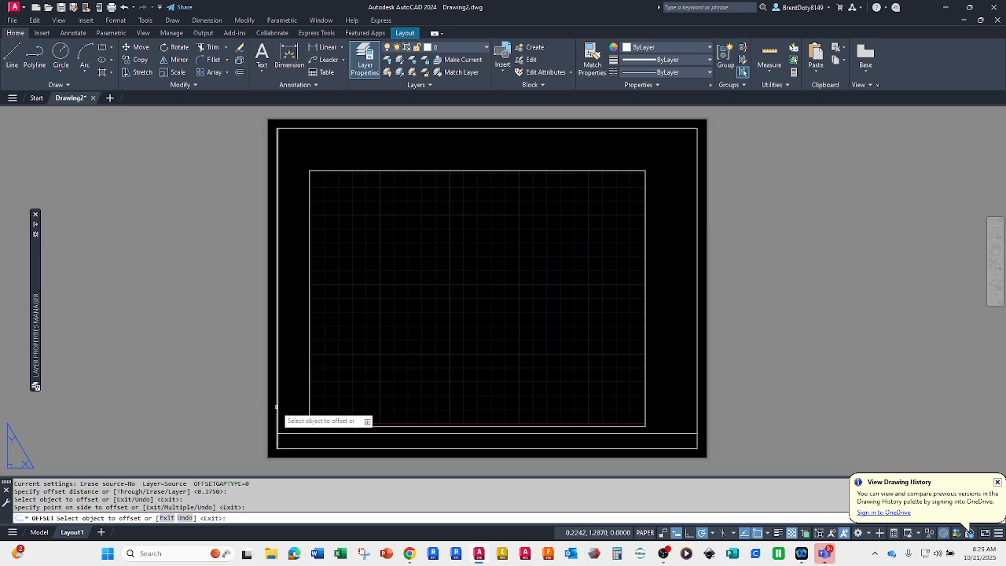
Step: Offset the border's left edge 2.5 to the right, and offset the resulting vertical line another 1 to the right
{"action": "left_click", "coordinate": [277, 406]}
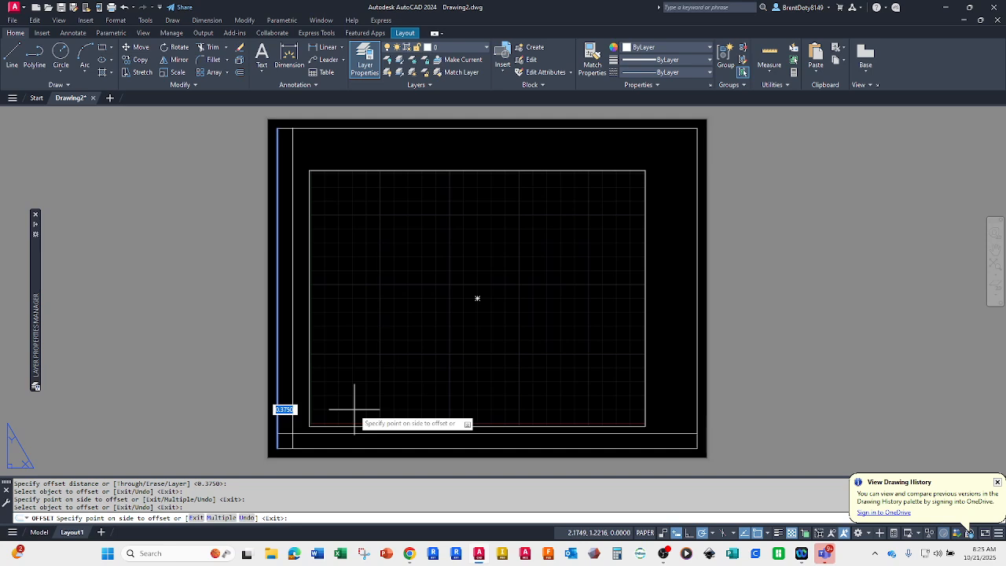
{"action": "type", "text": "2.5"}
{"action": "key", "text": "Return"}
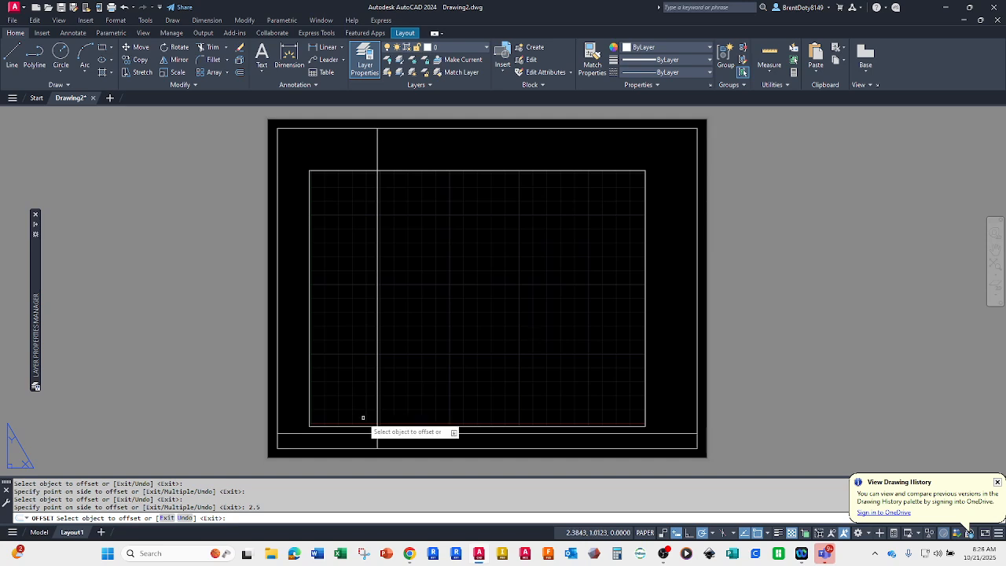
{"action": "left_click", "coordinate": [376, 407]}
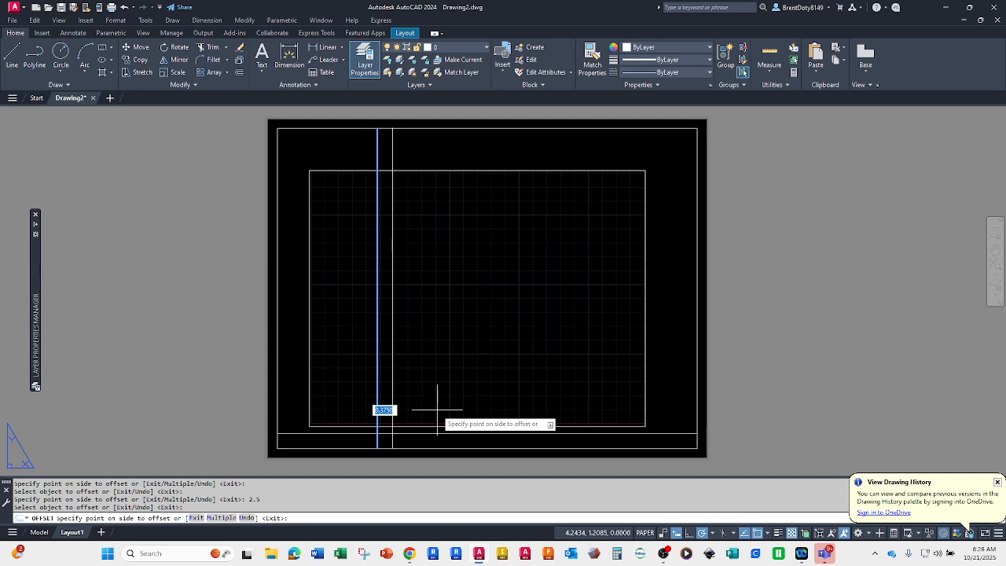
{"action": "type", "text": "1"}
{"action": "key", "text": "Return"}
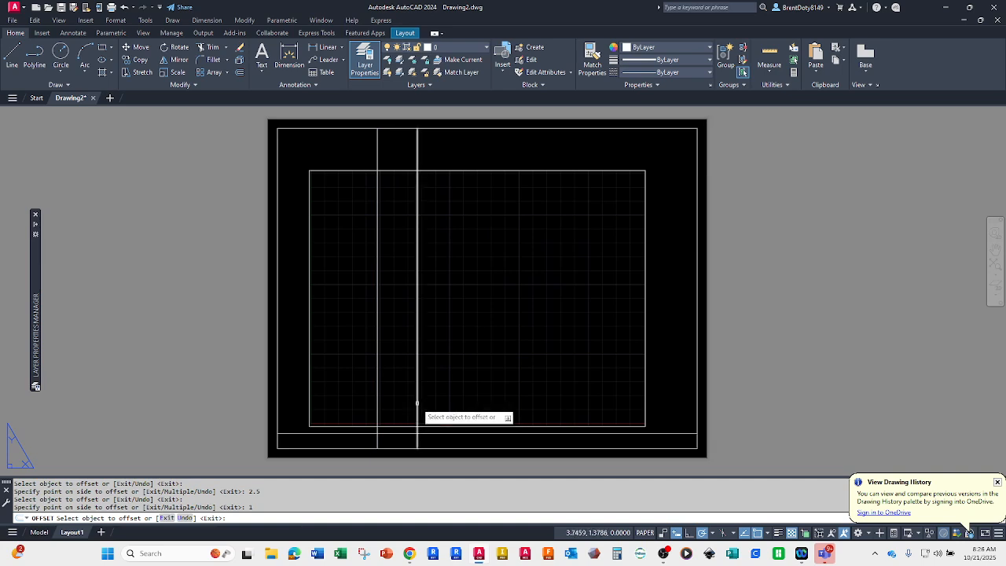
Step: Offset the rightmost vertical title block line another 1.25 to the right
{"action": "left_click", "coordinate": [417, 403]}
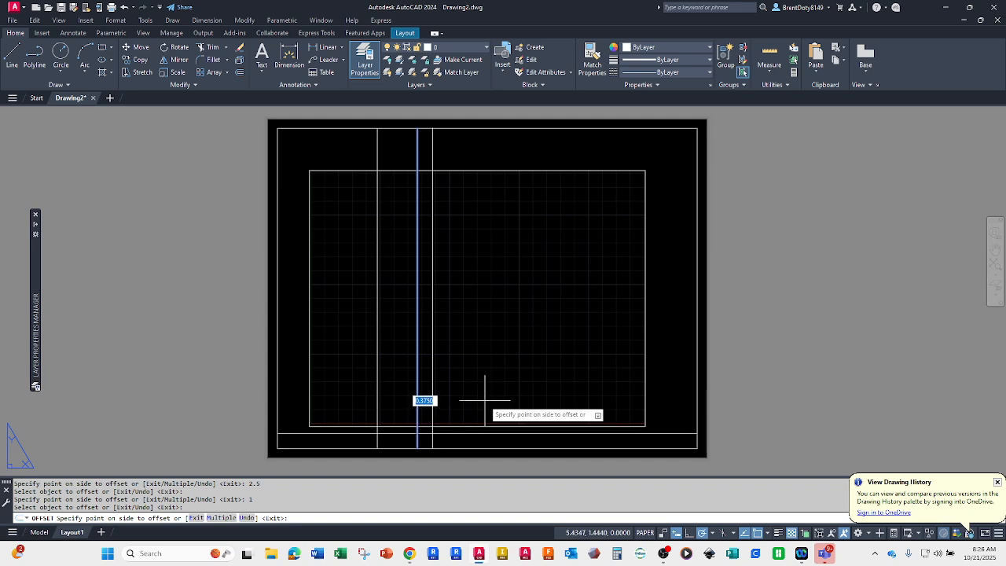
{"action": "type", "text": "1.25"}
{"action": "key", "text": "Return"}
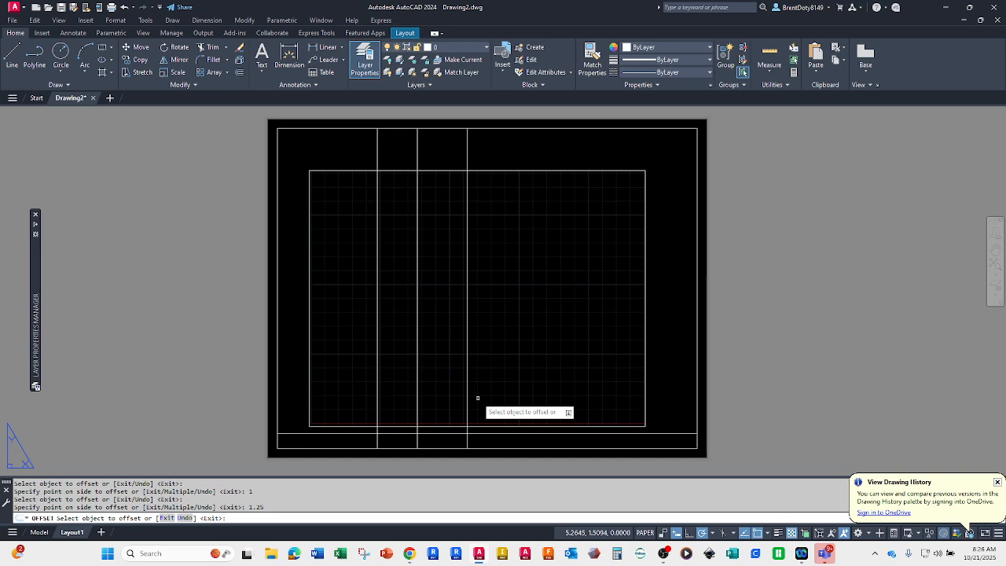
Step: Switch to File Explorer and look through the recent files and the pinned CAD-100 folder for the template layout example
{"action": "left_click", "coordinate": [271, 554]}
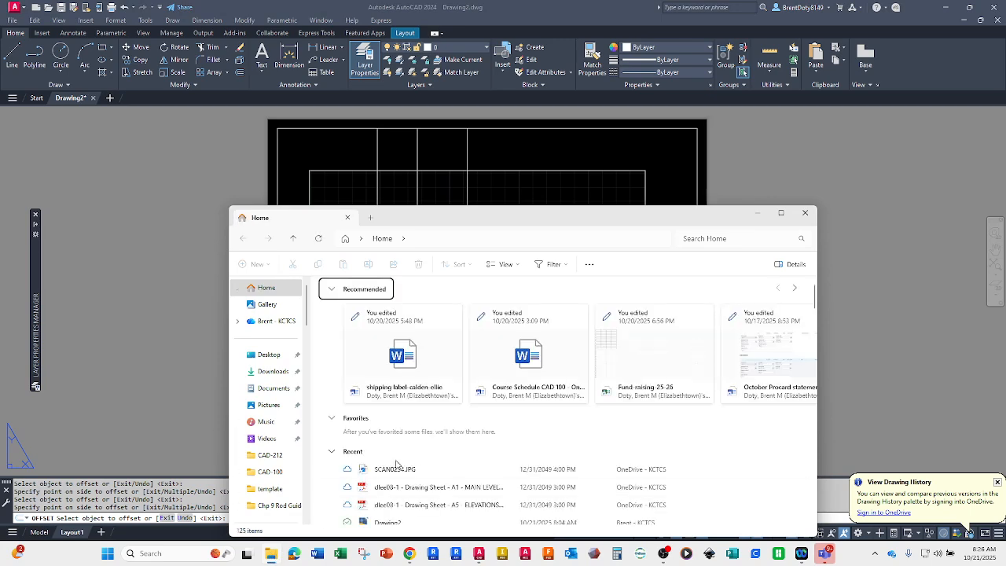
{"action": "scroll", "coordinate": [396, 465], "scroll_direction": "down", "scroll_amount": 4}
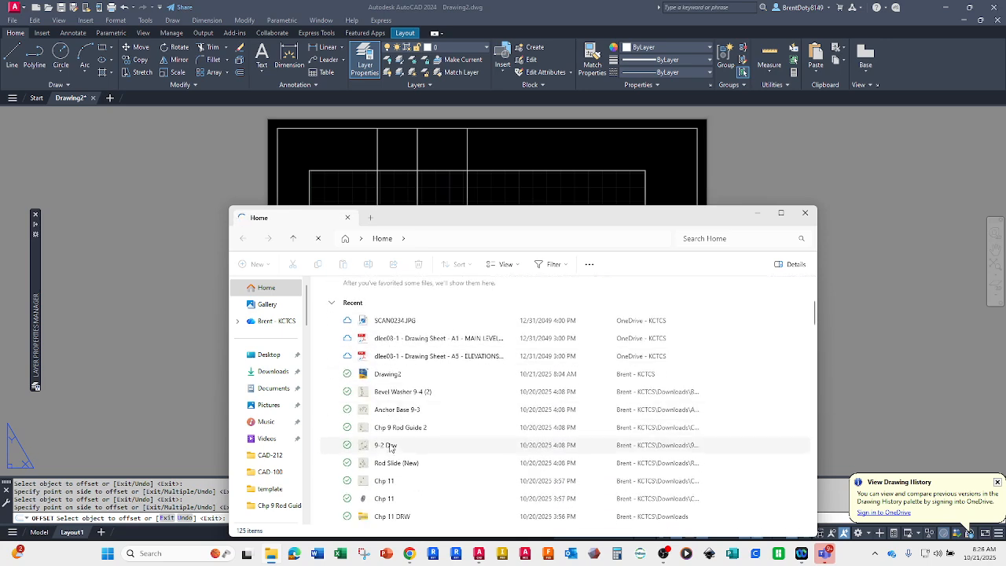
{"action": "scroll", "coordinate": [391, 446], "scroll_direction": "down", "scroll_amount": 6}
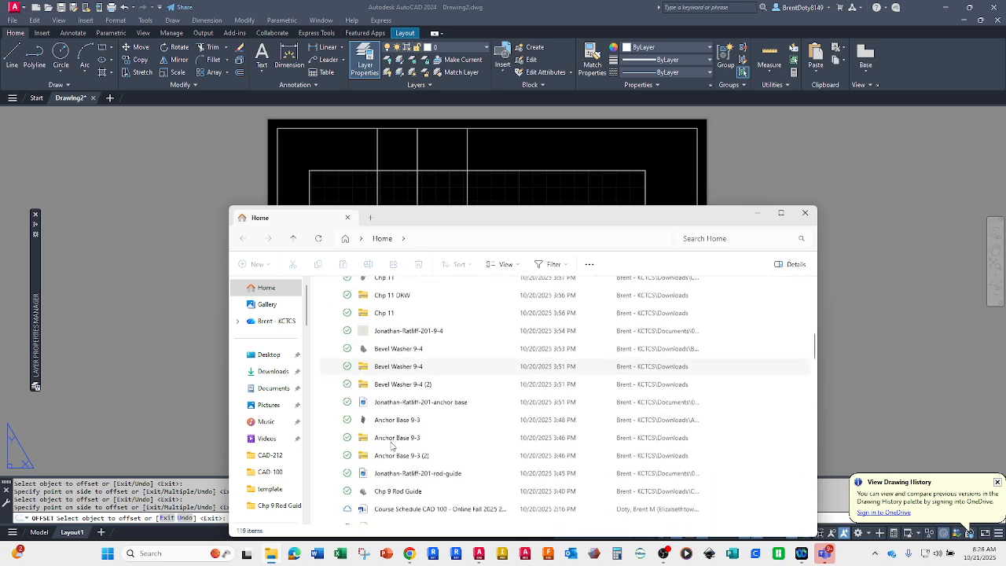
{"action": "scroll", "coordinate": [391, 446], "scroll_direction": "up", "scroll_amount": 5}
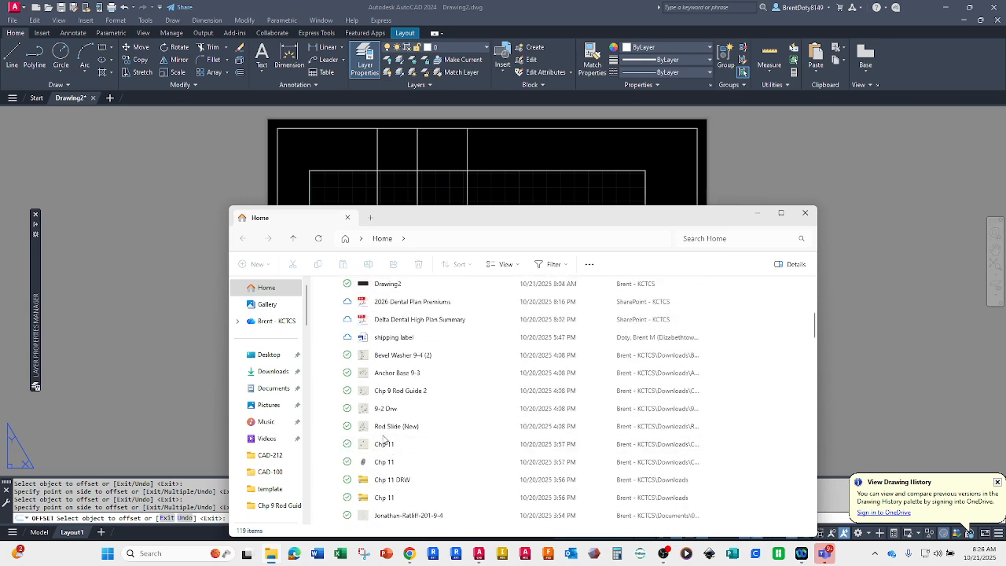
{"action": "scroll", "coordinate": [384, 438], "scroll_direction": "up", "scroll_amount": 6}
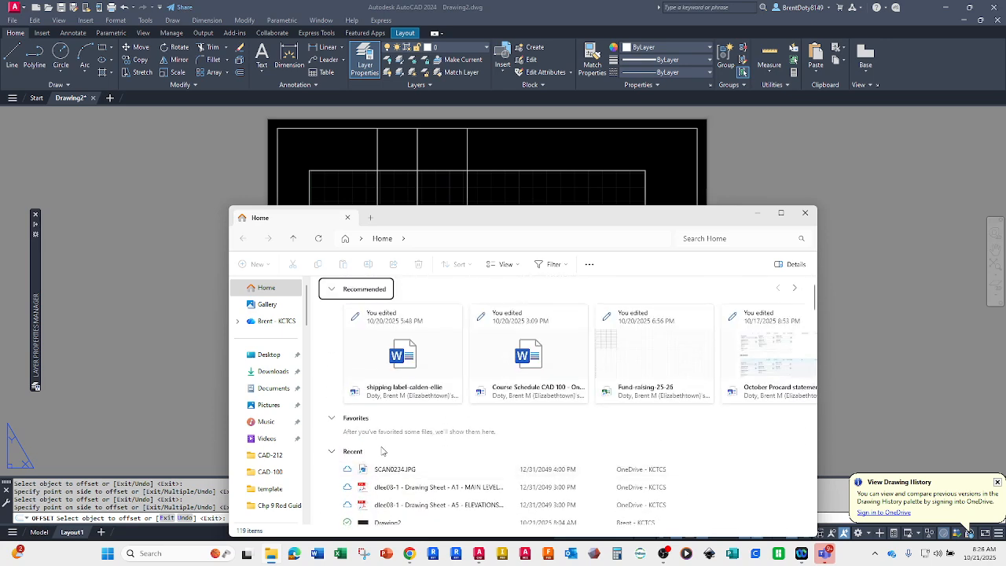
{"action": "left_click", "coordinate": [252, 474]}
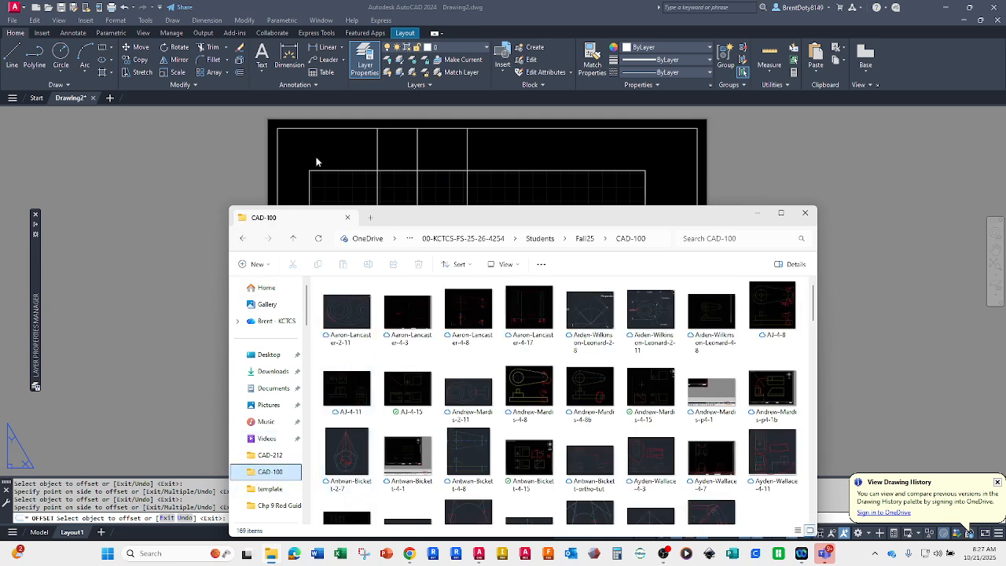
Step: Browse from Documents through aa-ectc-classes, CAD-100, 03-Unit 2 and 01-chapter 4 to the template folder
{"action": "left_click", "coordinate": [271, 388]}
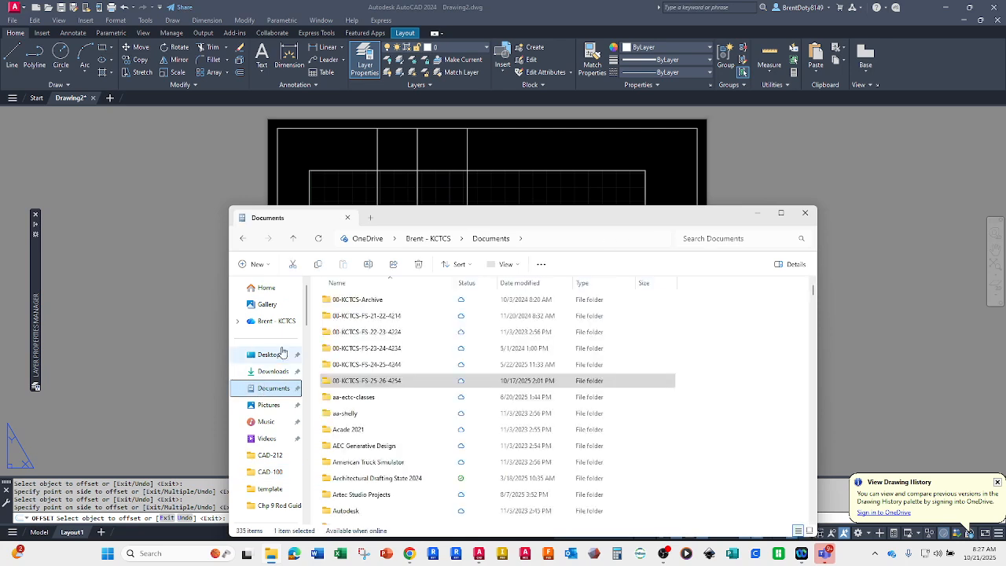
{"action": "left_click", "coordinate": [346, 397]}
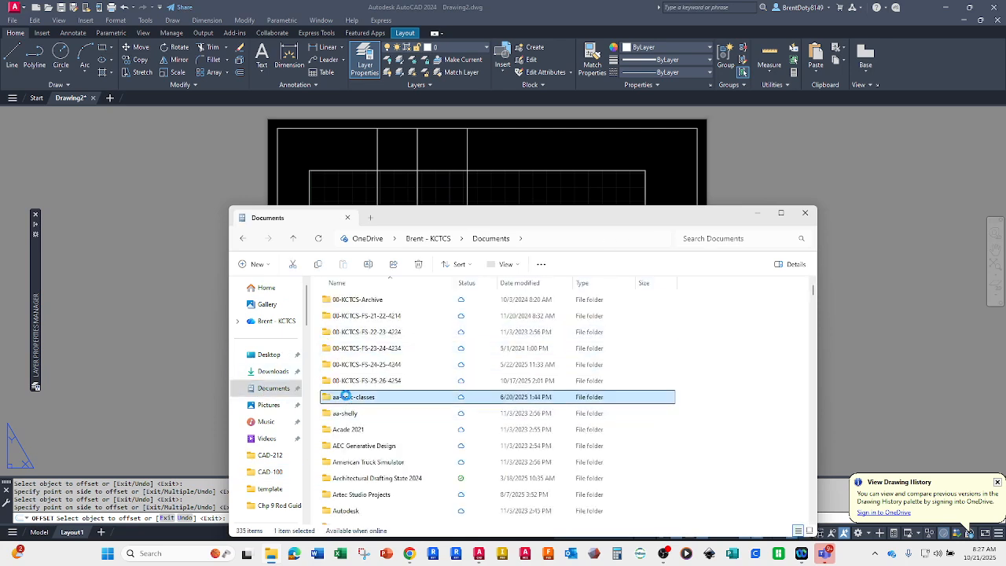
{"action": "double_click", "coordinate": [345, 397]}
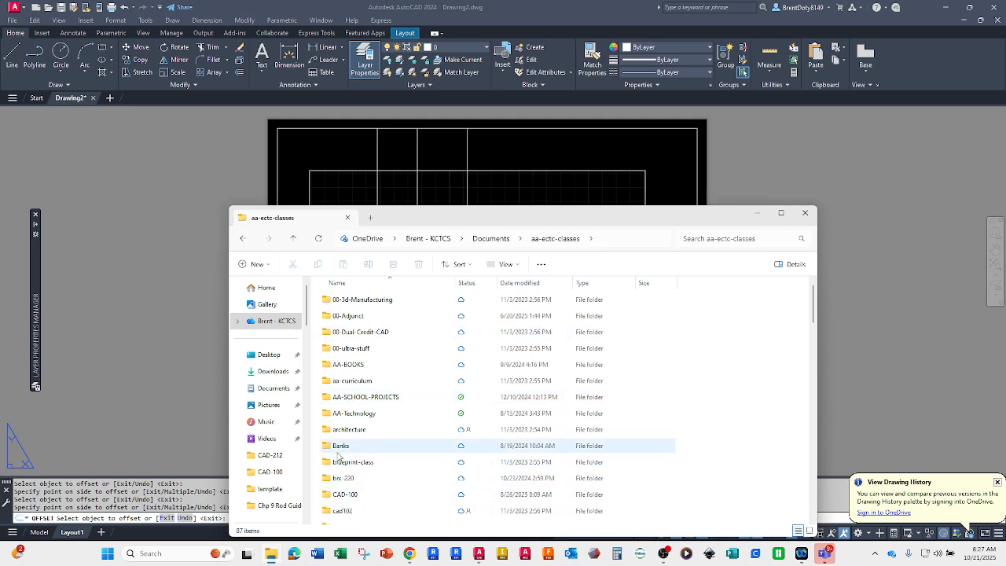
{"action": "scroll", "coordinate": [338, 455], "scroll_direction": "down", "scroll_amount": 1}
{"action": "left_click", "coordinate": [337, 451]}
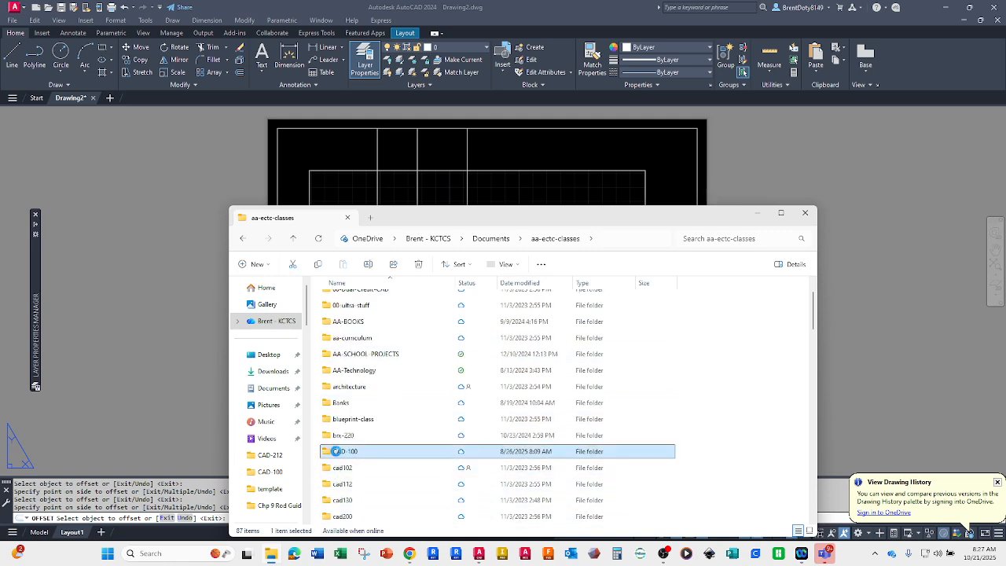
{"action": "double_click", "coordinate": [336, 451]}
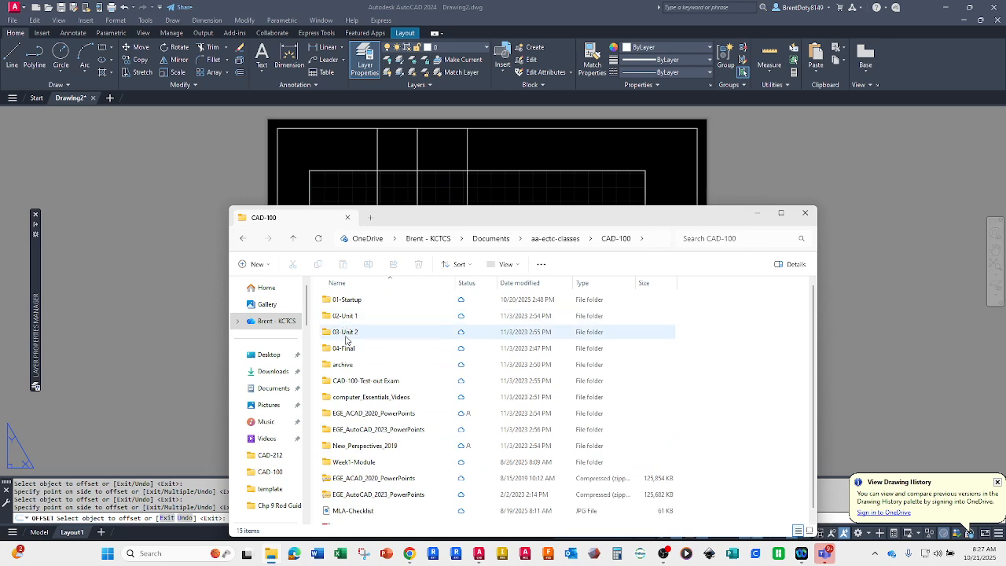
{"action": "double_click", "coordinate": [345, 335]}
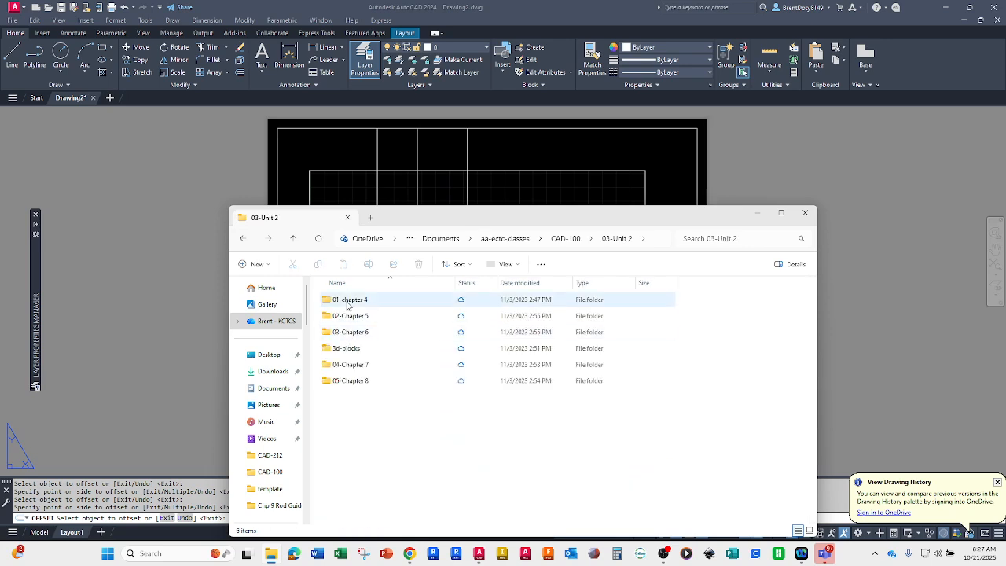
{"action": "double_click", "coordinate": [348, 303]}
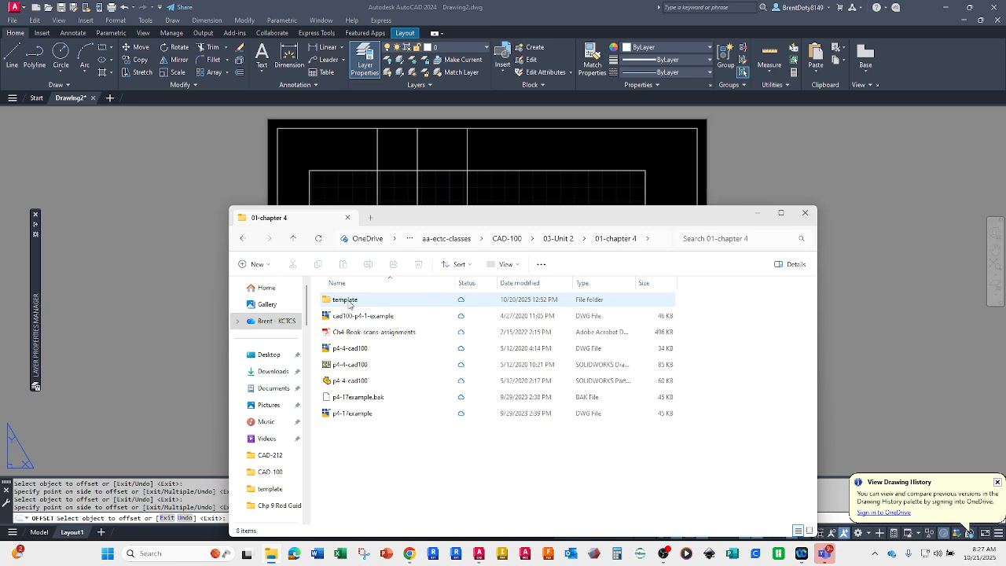
{"action": "double_click", "coordinate": [349, 302]}
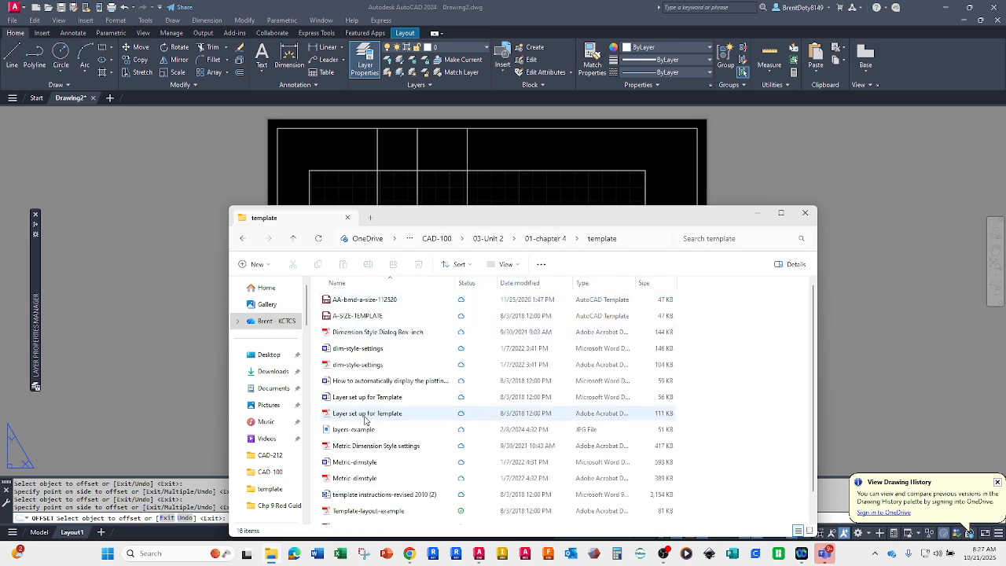
Step: Open Template-layout-example1 in Adobe Acrobat Reader and maximize it to examine the title block dimensions
{"action": "scroll", "coordinate": [365, 420], "scroll_direction": "down", "scroll_amount": 1}
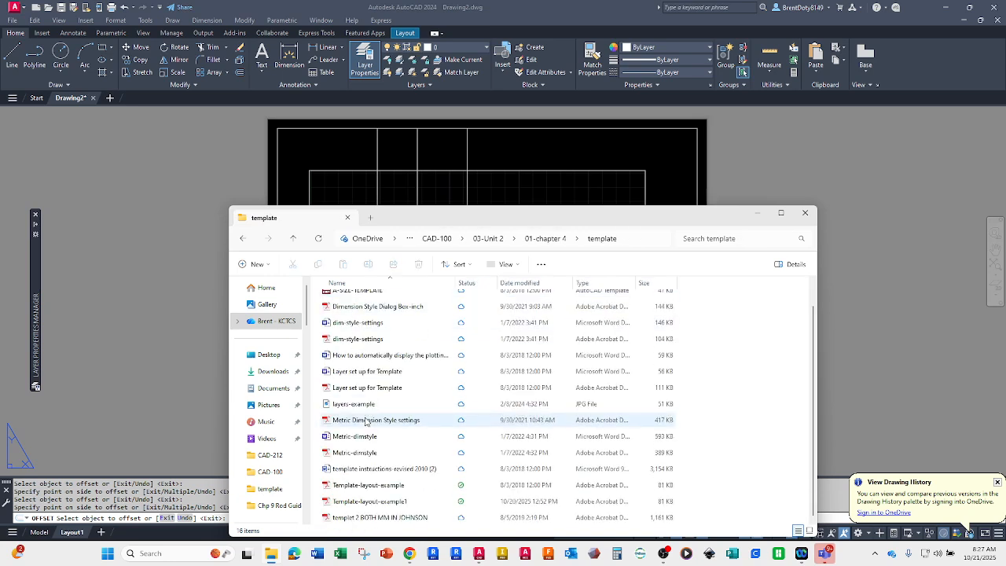
{"action": "left_click", "coordinate": [336, 504]}
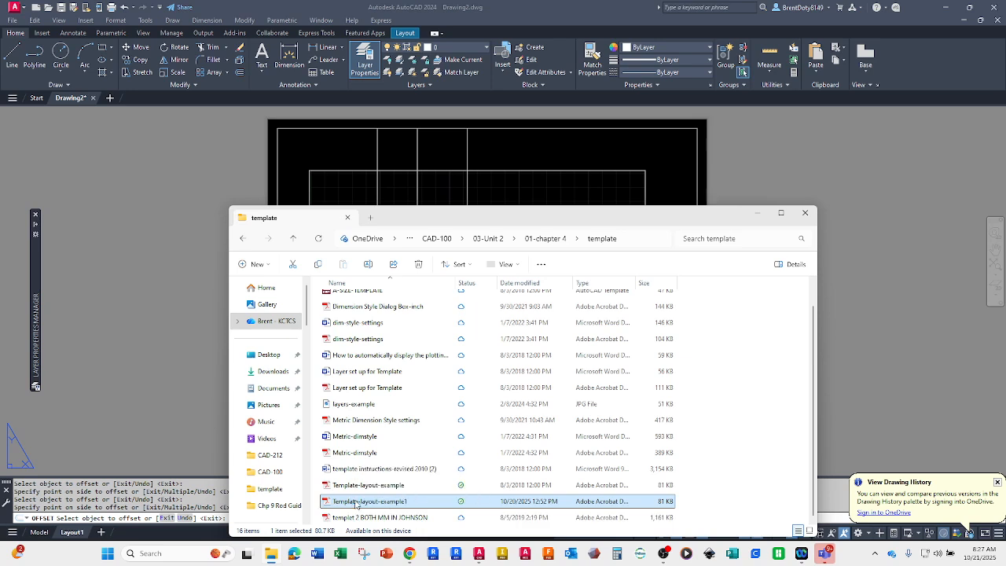
{"action": "double_click", "coordinate": [356, 503]}
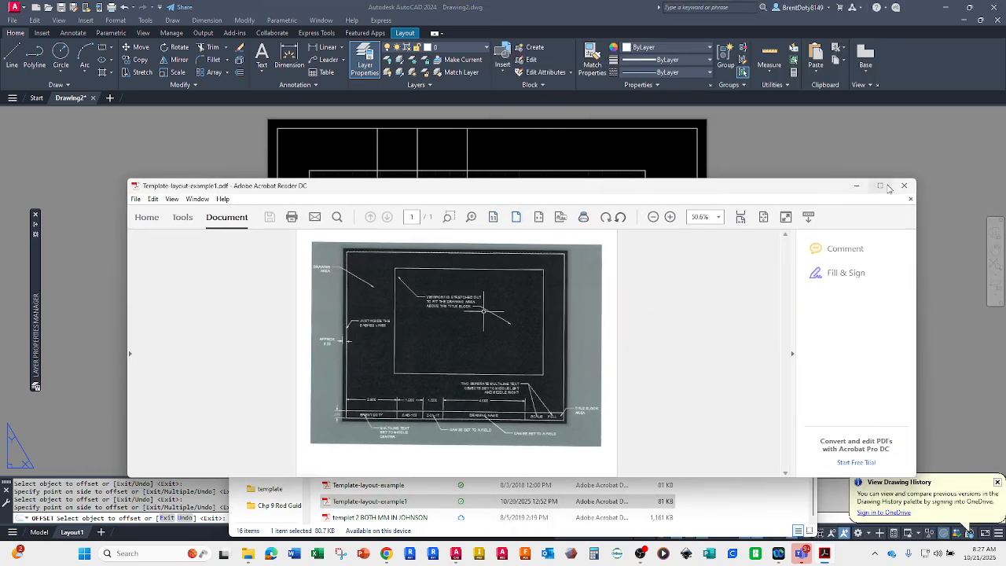
{"action": "mouse_move", "coordinate": [880, 188]}
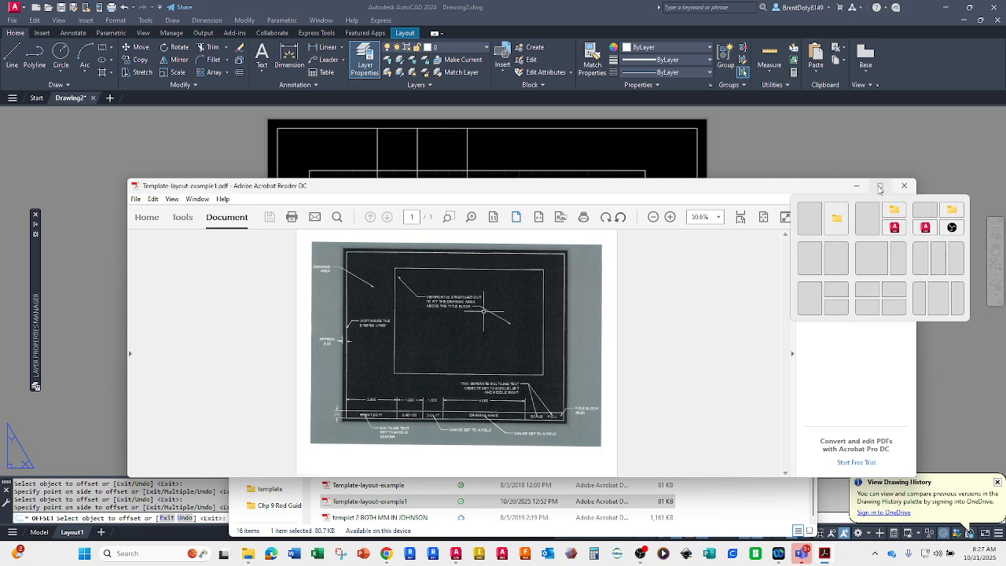
{"action": "left_click", "coordinate": [880, 189]}
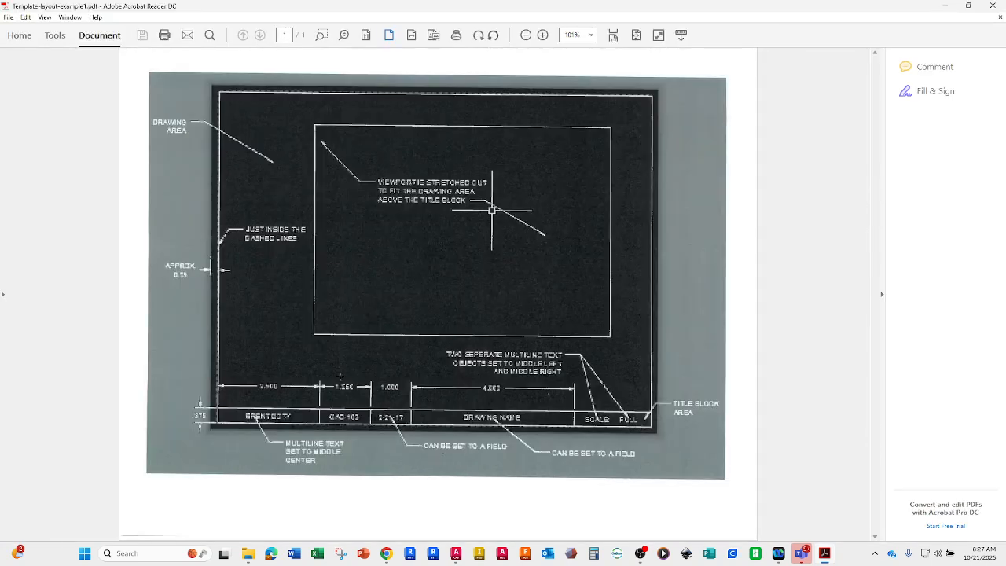
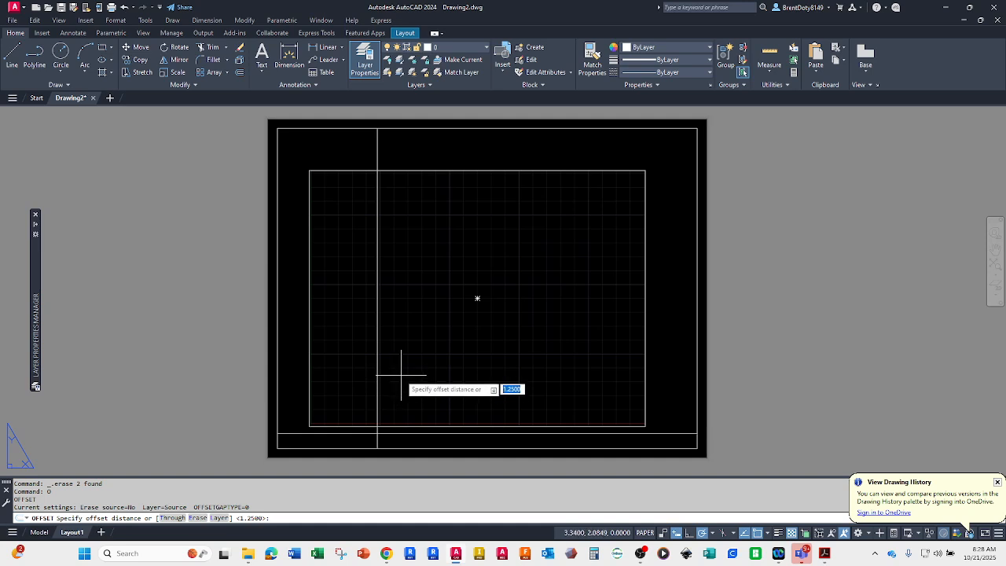
Step: Offset the vertical title block line 1.25 to the right
{"action": "key", "text": "Return"}
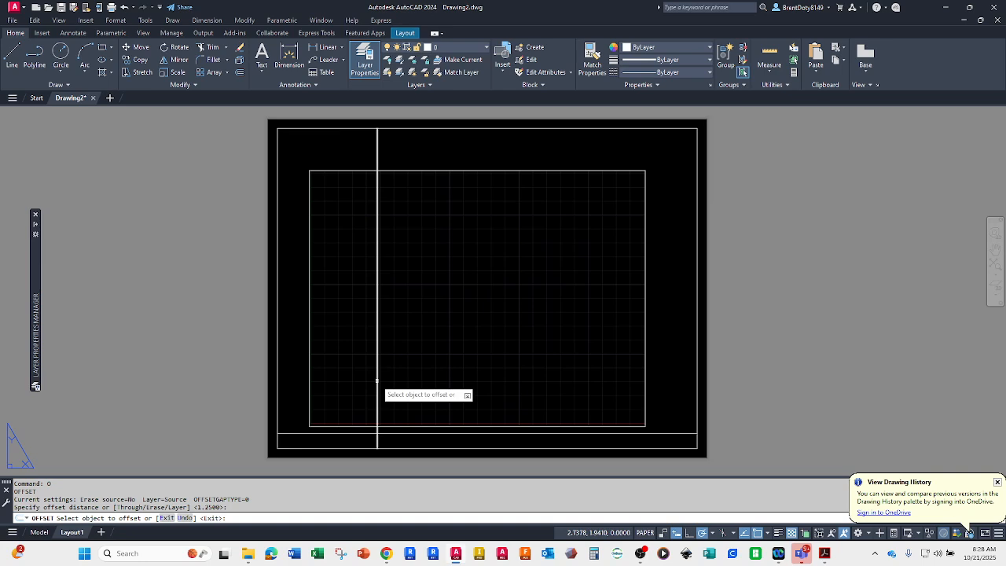
{"action": "left_click", "coordinate": [376, 380]}
{"action": "left_click", "coordinate": [451, 388]}
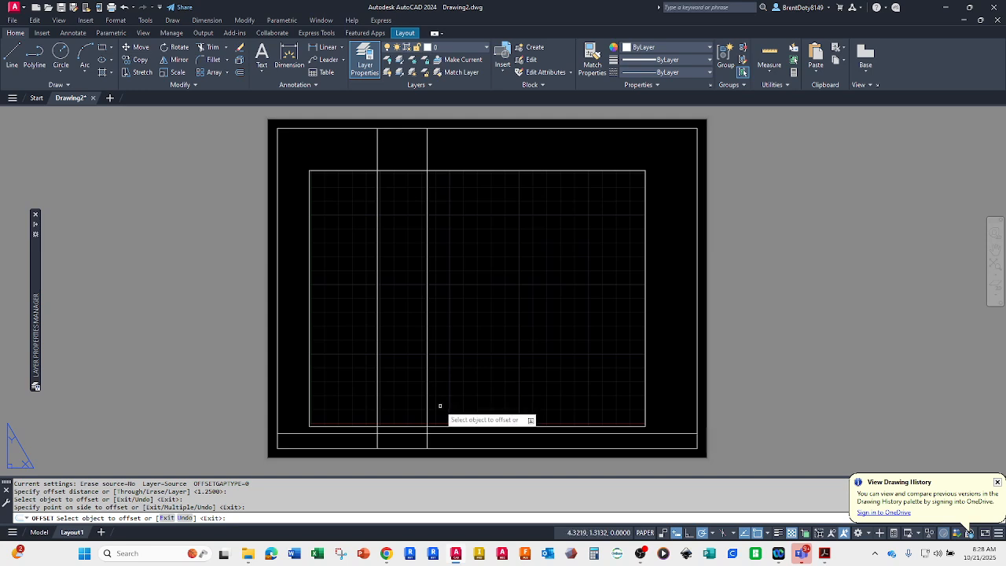
Step: Offset the newest vertical line 1 to the right, and offset the resulting line 4 further to the right
{"action": "left_click", "coordinate": [428, 407]}
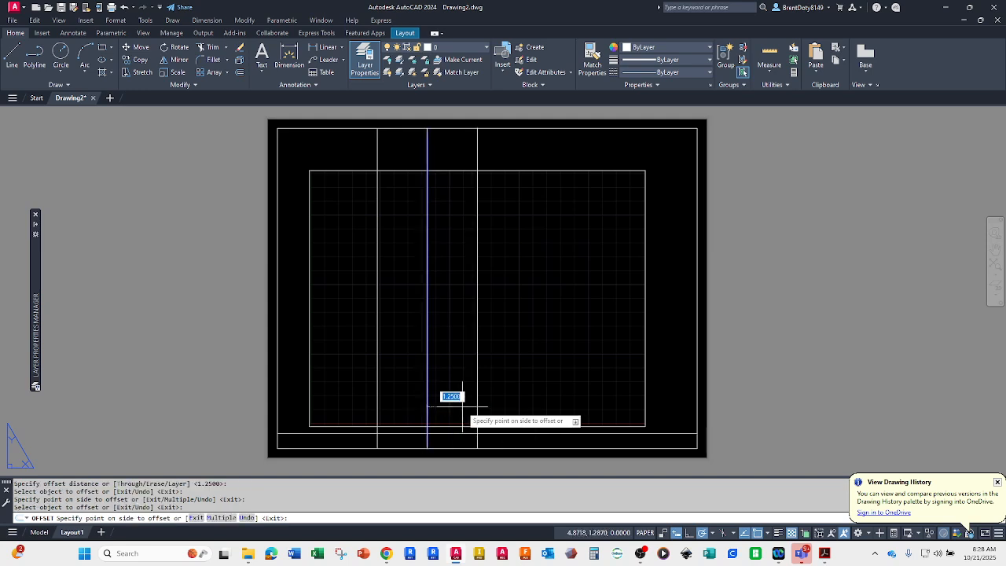
{"action": "type", "text": "1"}
{"action": "key", "text": "Return"}
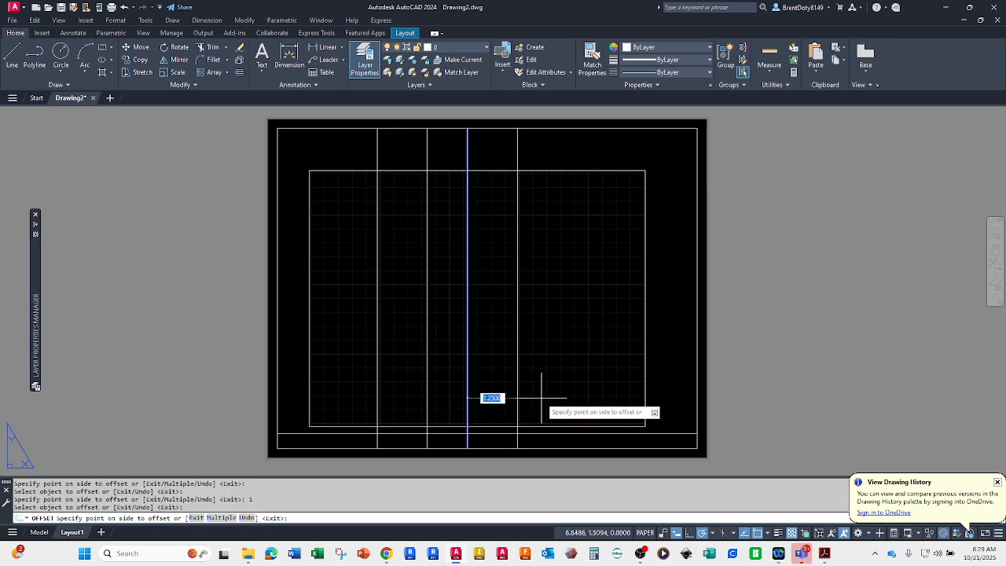
{"action": "type", "text": "4"}
{"action": "key", "text": "Return"}
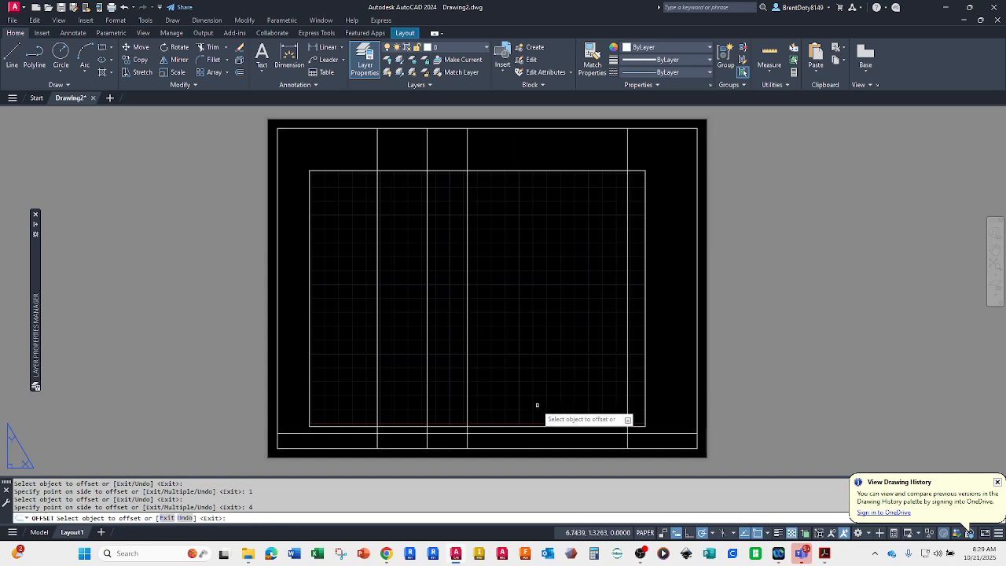
{"action": "key", "text": "Return"}
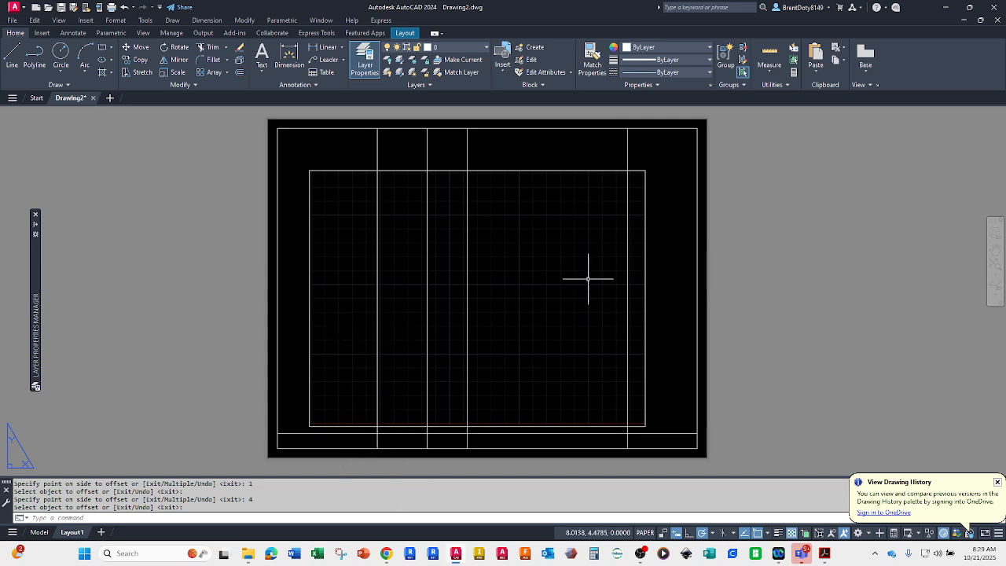
{"action": "key", "text": "Escape"}
Step: Try trimming the four vertical lines above the horizontal title block line, using that line as the cutting edge, and undo the trim
{"action": "left_click", "coordinate": [349, 432]}
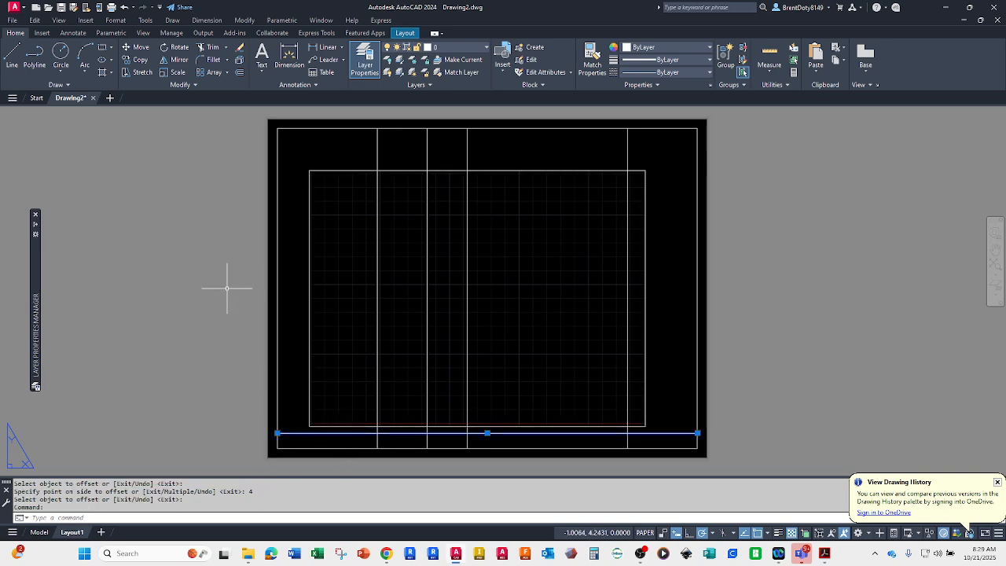
{"action": "left_click", "coordinate": [208, 47]}
{"action": "left_click", "coordinate": [657, 141]}
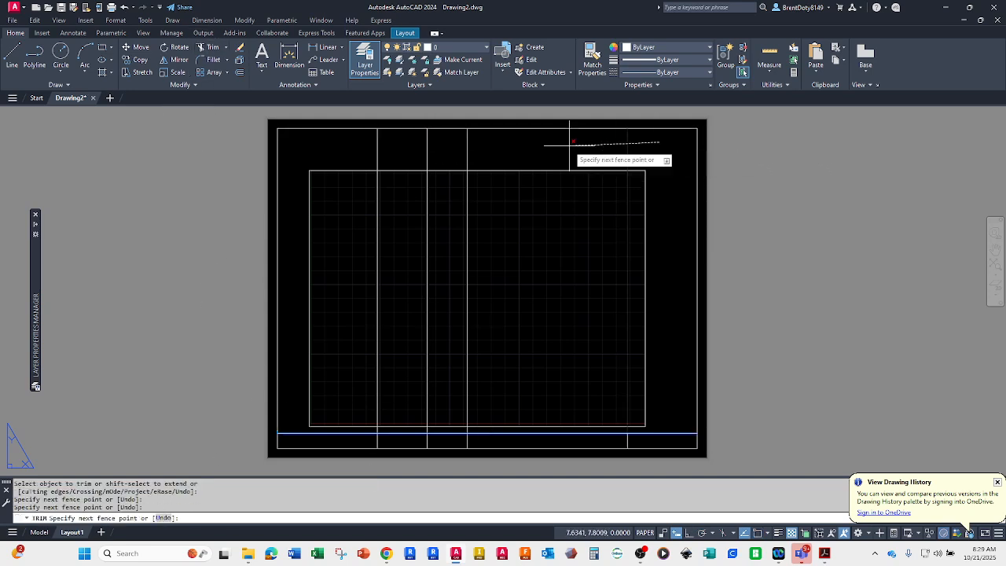
{"action": "left_click", "coordinate": [317, 144]}
{"action": "key", "text": "Return"}
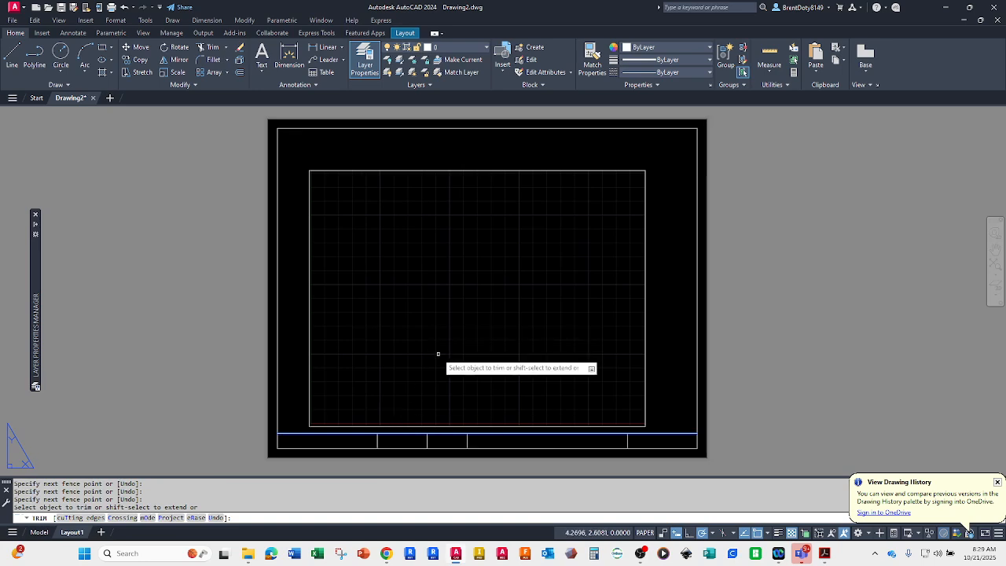
{"action": "key", "text": "Return"}
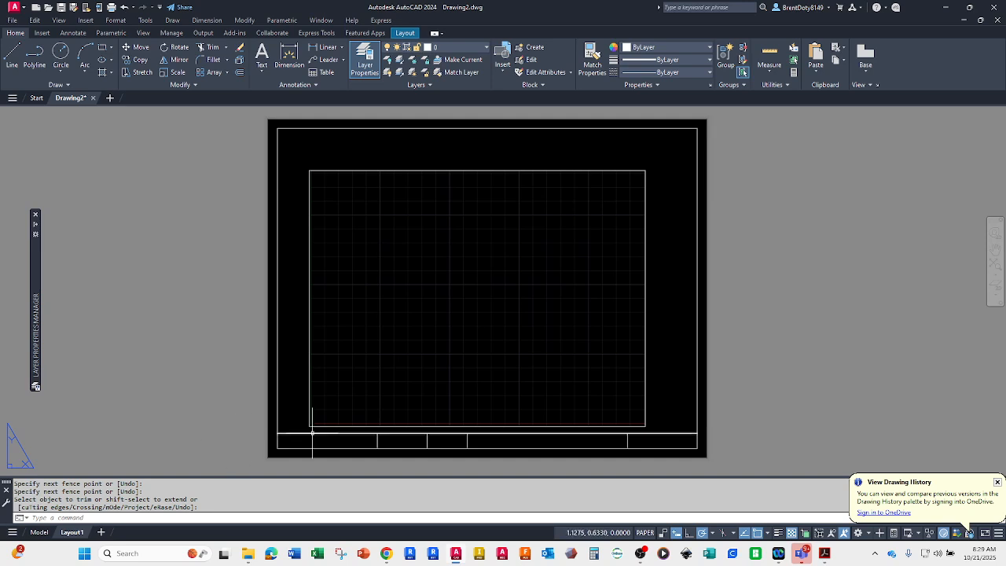
{"action": "type", "text": "u"}
{"action": "key", "text": "Return"}
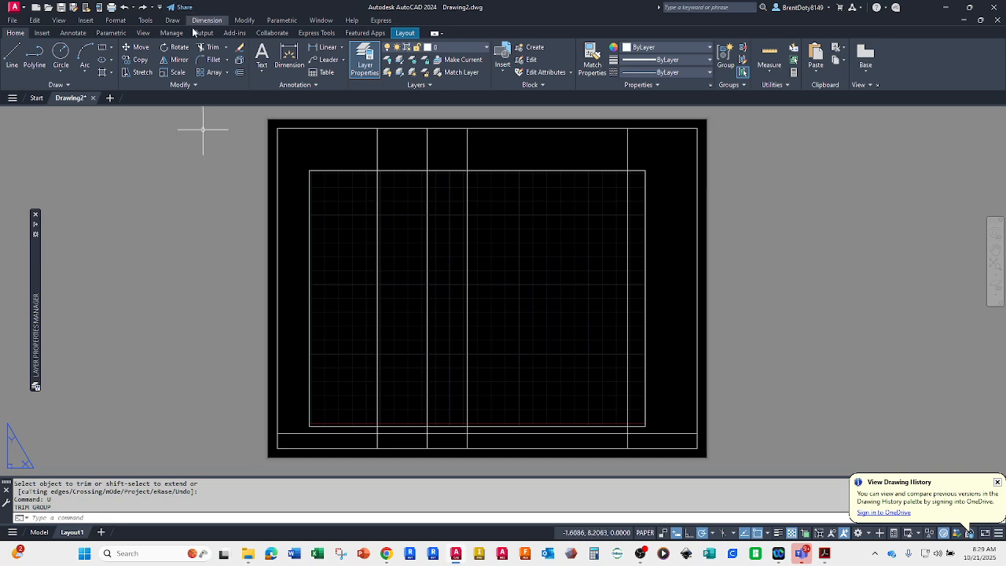
Step: Try trimming the vertical lines section by section with fence selections, without preselecting a cutting edge
{"action": "left_click", "coordinate": [209, 48]}
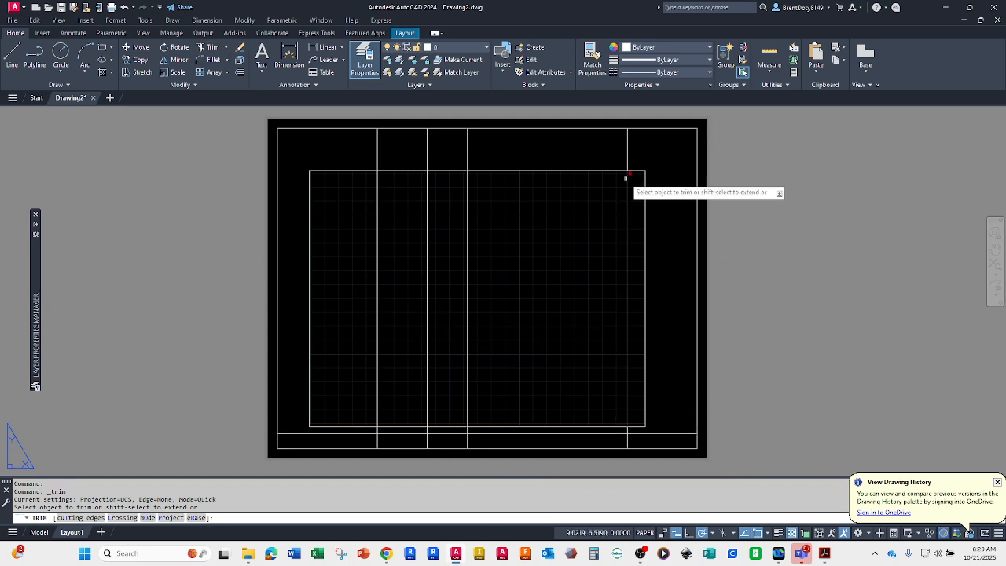
{"action": "left_click", "coordinate": [638, 142]}
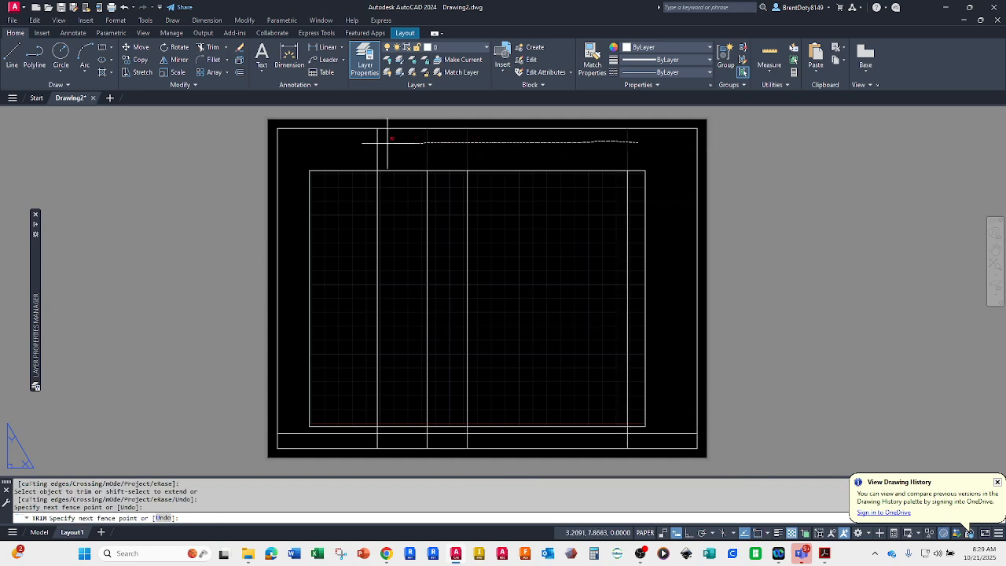
{"action": "left_click", "coordinate": [339, 142]}
{"action": "key", "text": "Return"}
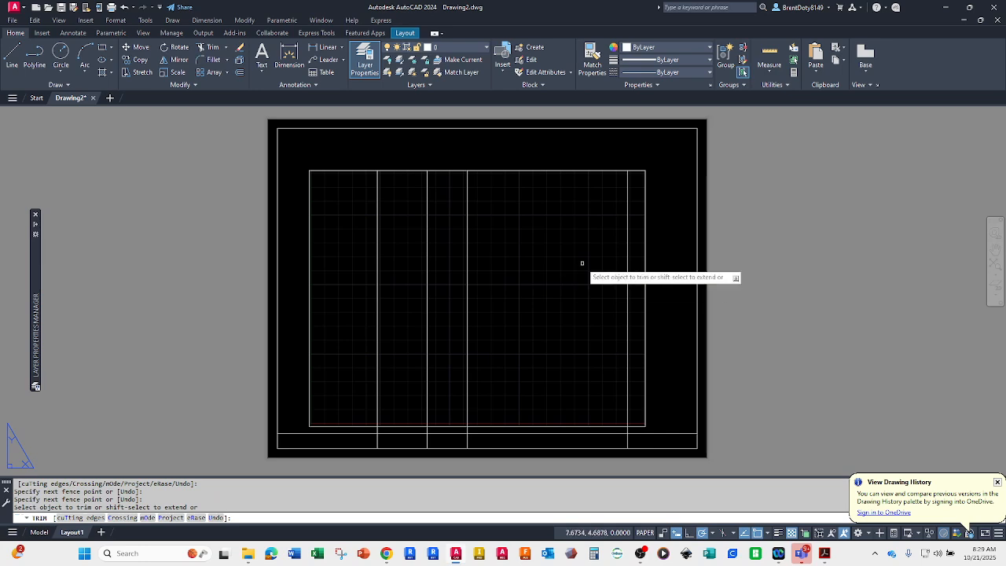
{"action": "left_click_drag", "start_coordinate": [636, 196], "coordinate": [346, 232]}
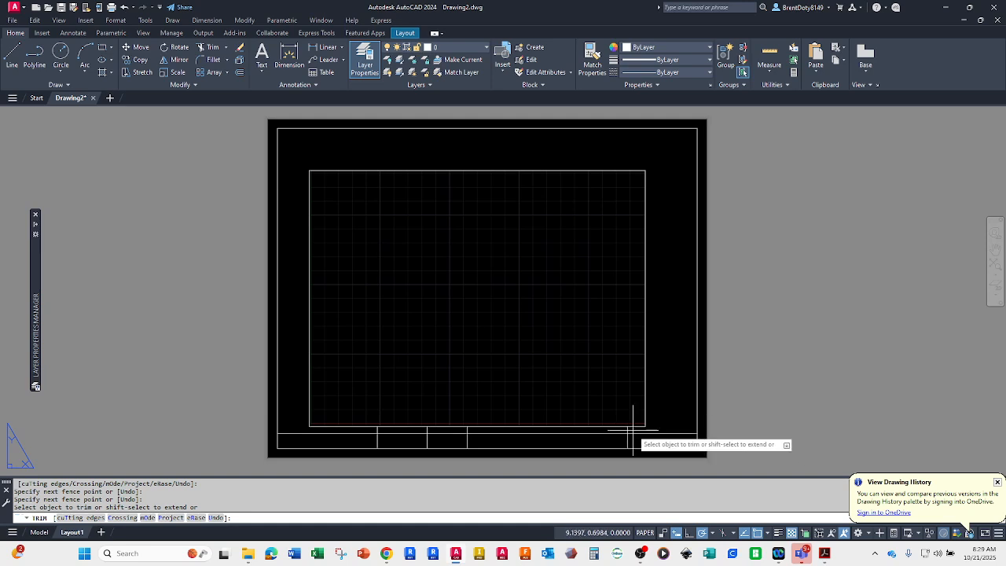
{"action": "mouse_move", "coordinate": [632, 428]}
{"action": "left_mouse_down"}
{"action": "mouse_move", "coordinate": [351, 430]}
{"action": "mouse_move", "coordinate": [512, 415]}
{"action": "mouse_move", "coordinate": [536, 433]}
{"action": "left_mouse_up"}
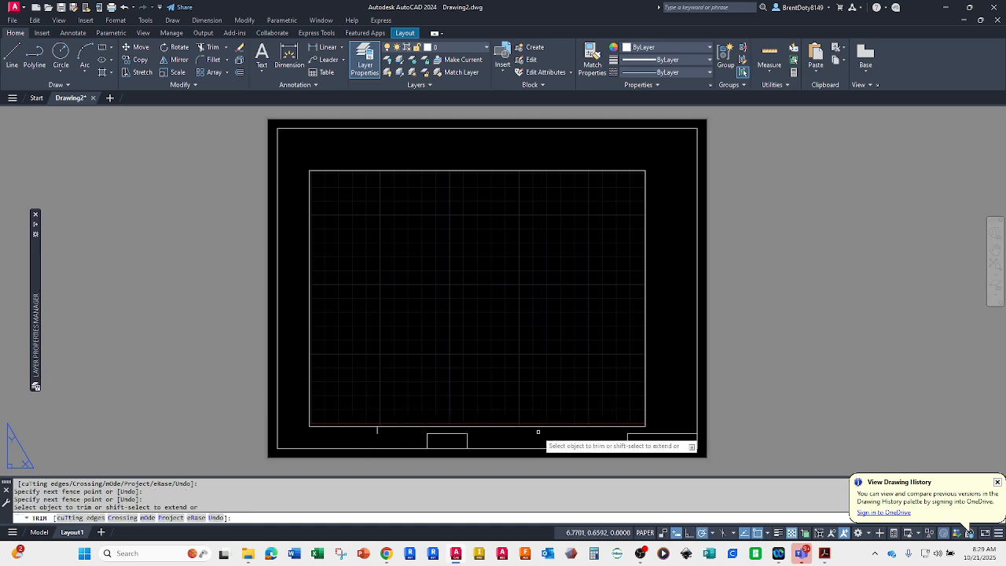
Step: Undo the section-by-section trims to restore the full-height vertical lines and the horizontal title block line
{"action": "type", "text": "u"}
{"action": "key", "text": "Return"}
{"action": "key", "text": "Return"}
{"action": "key", "text": "Return"}
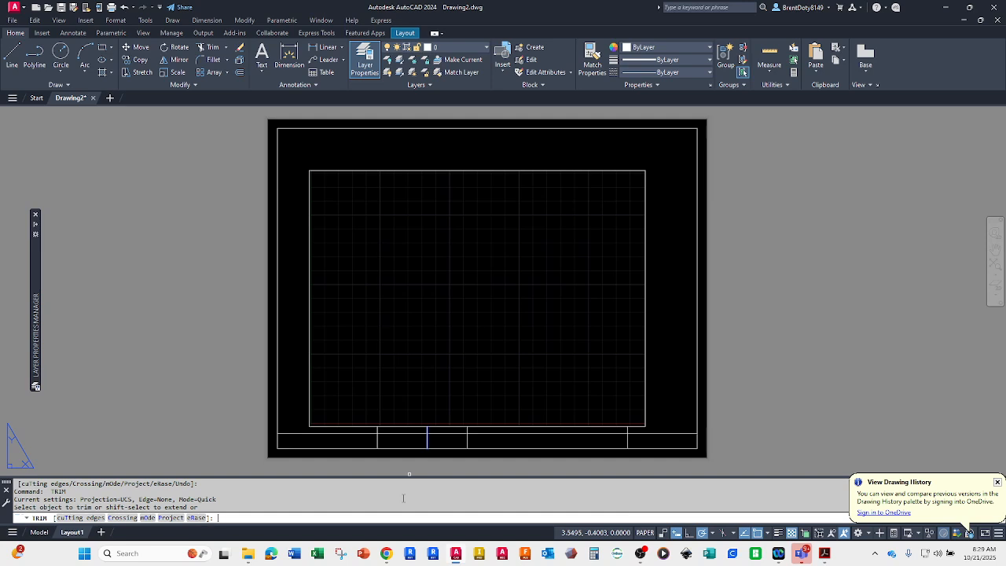
{"action": "key", "text": "Escape"}
{"action": "type", "text": "u"}
{"action": "key", "text": "Return"}
{"action": "key", "text": "Return"}
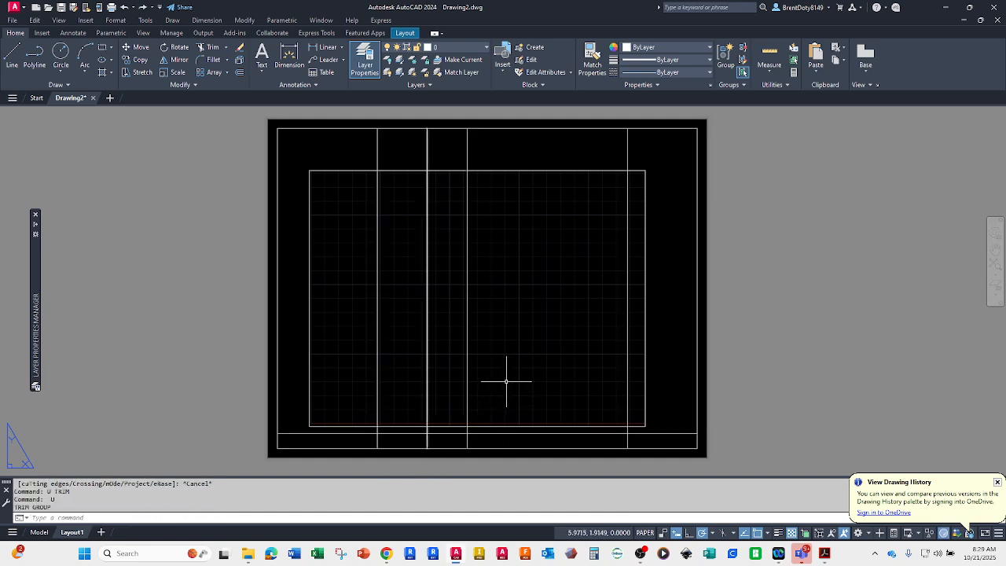
Step: Trim the four vertical lines above the horizontal title block line with a fence across them, using that line as the cutting edge
{"action": "left_click", "coordinate": [294, 432]}
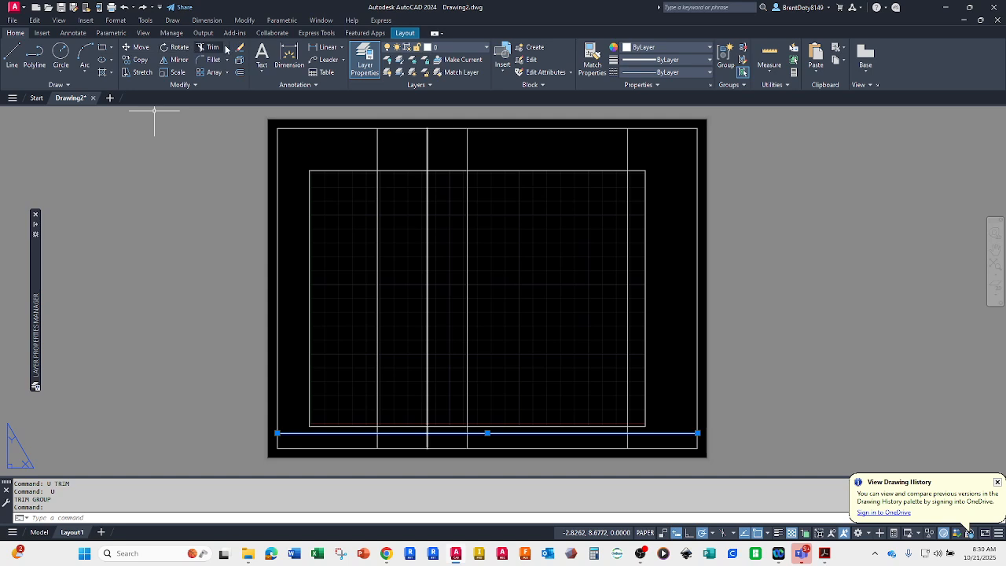
{"action": "left_click", "coordinate": [201, 48]}
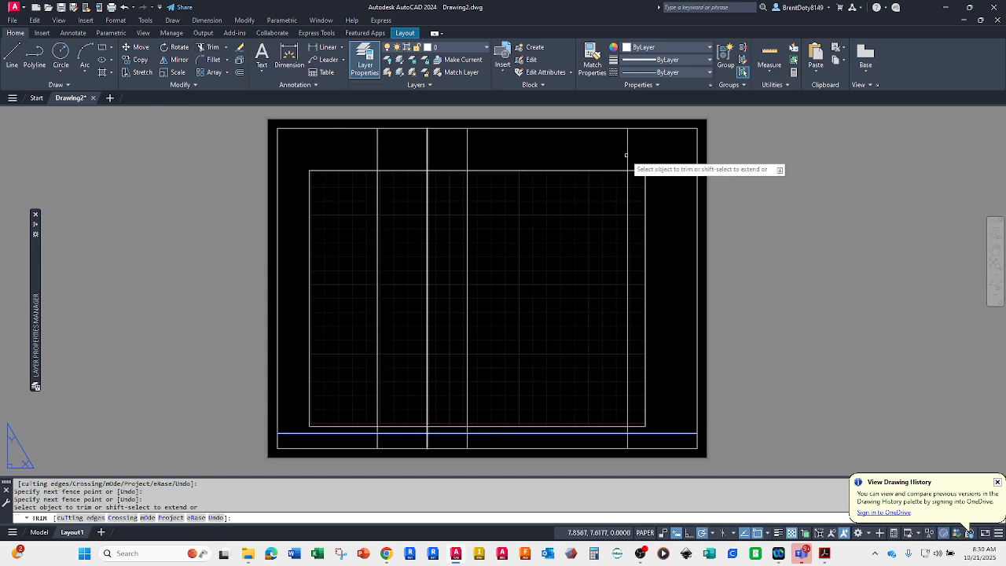
{"action": "left_click_drag", "start_coordinate": [656, 142], "coordinate": [339, 151]}
{"action": "key", "text": "Return"}
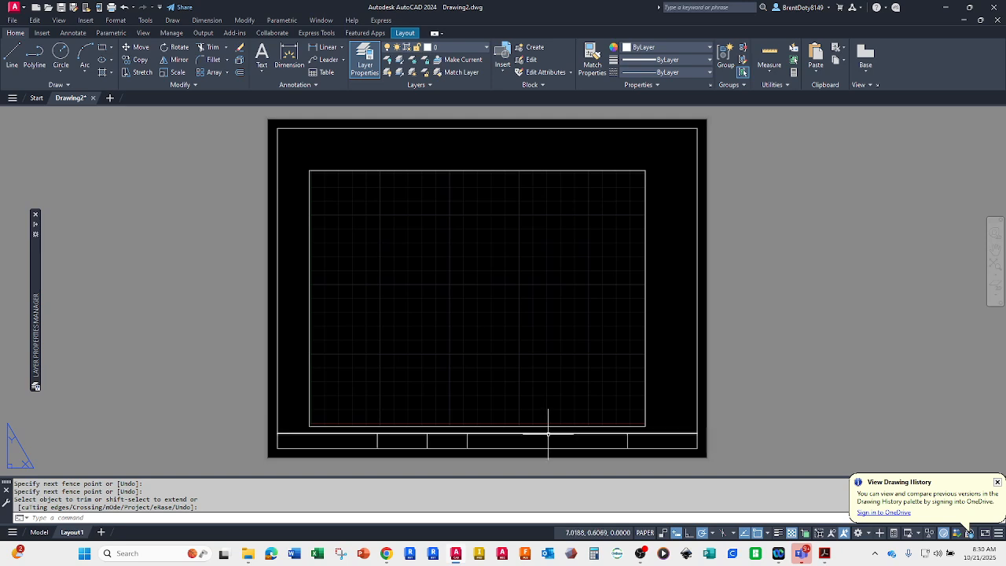
{"action": "left_click", "coordinate": [426, 440]}
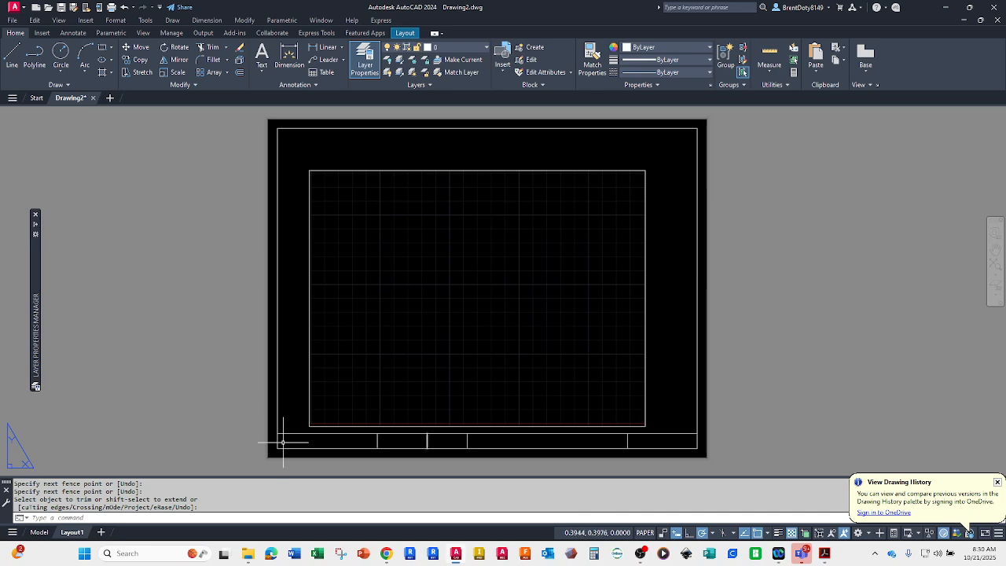
{"action": "key", "text": "Return"}
{"action": "left_click", "coordinate": [308, 259]}
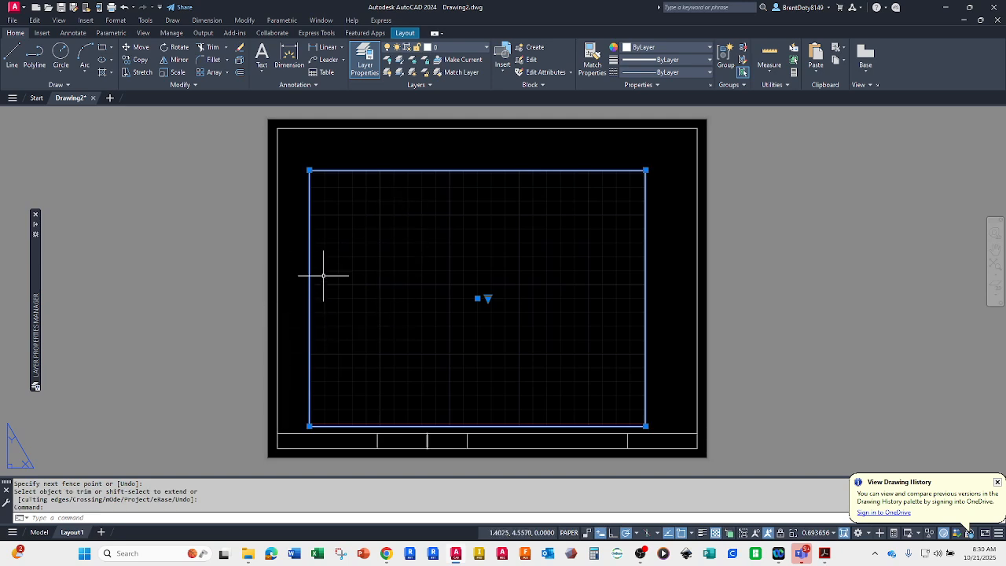
{"action": "key", "text": "Escape"}
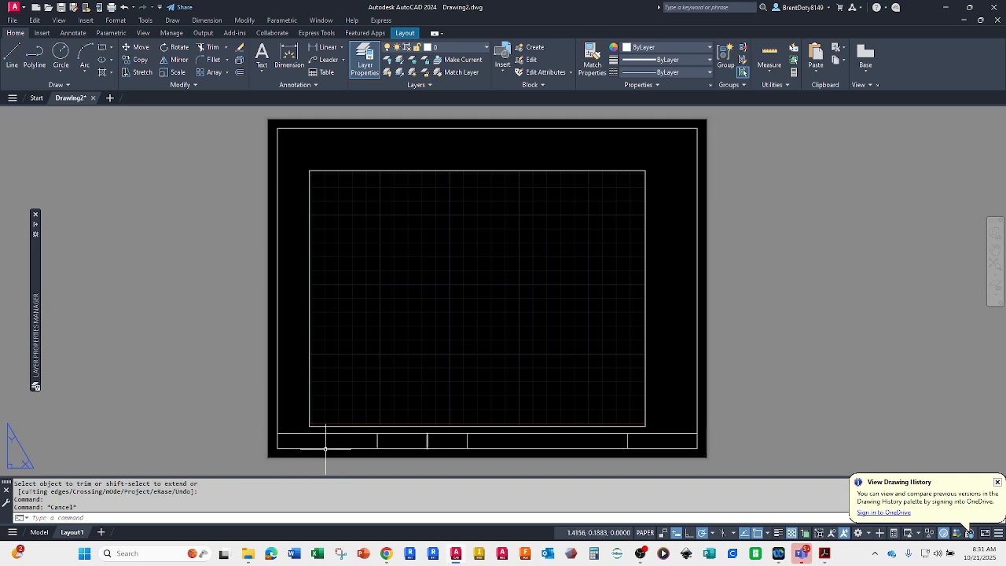
Step: Erase the second vertical divider of the title block and undo the erase
{"action": "scroll", "coordinate": [335, 463], "scroll_direction": "up", "scroll_amount": 2}
{"action": "scroll", "coordinate": [350, 463], "scroll_direction": "up", "scroll_amount": 2}
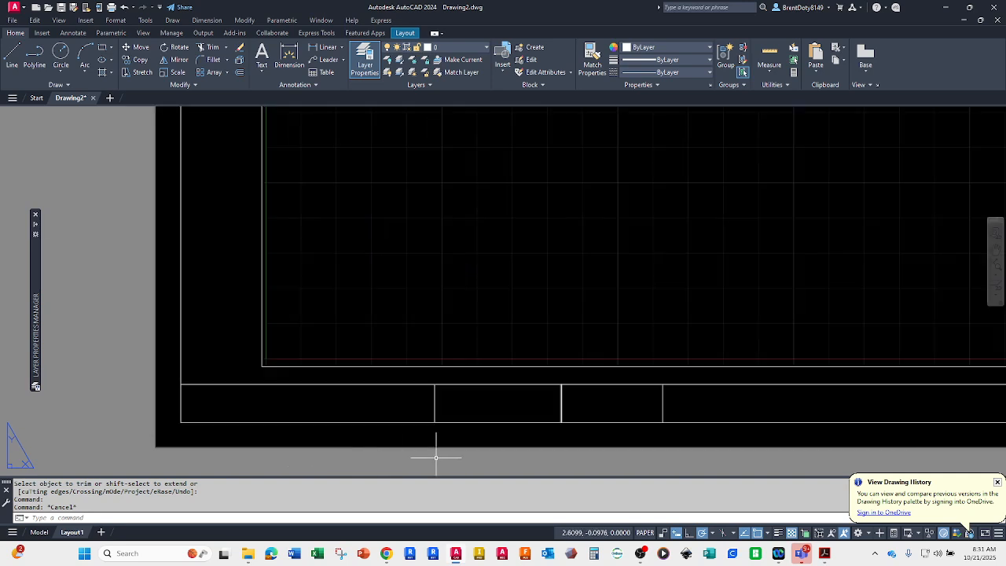
{"action": "left_click", "coordinate": [561, 396]}
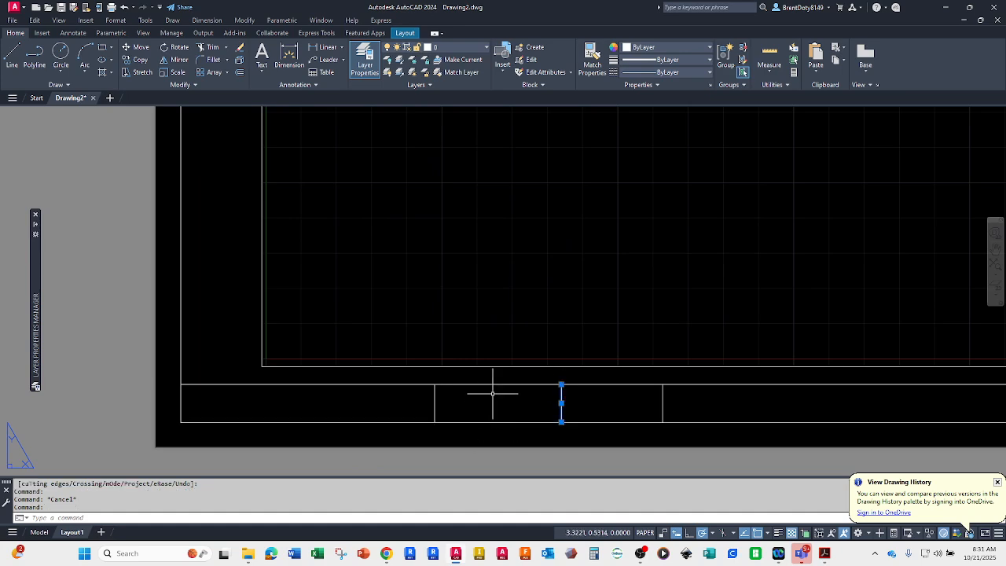
{"action": "key", "text": "Delete"}
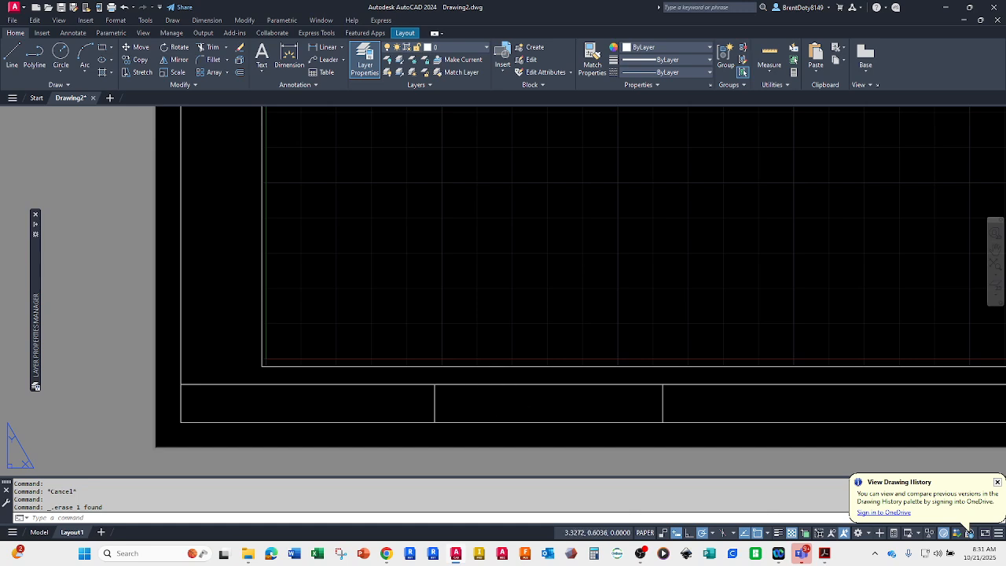
{"action": "type", "text": "u"}
{"action": "key", "text": "Return"}
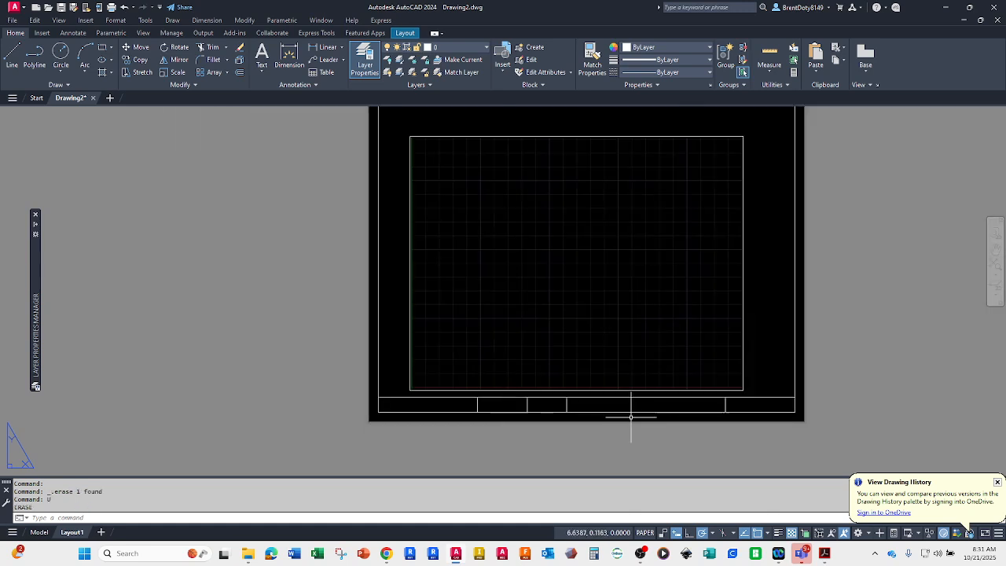
Step: Create a multiline text box filling the leftmost title block cell, from its lower-left corner to its upper-right corner
{"action": "scroll", "coordinate": [632, 413], "scroll_direction": "up", "scroll_amount": 2}
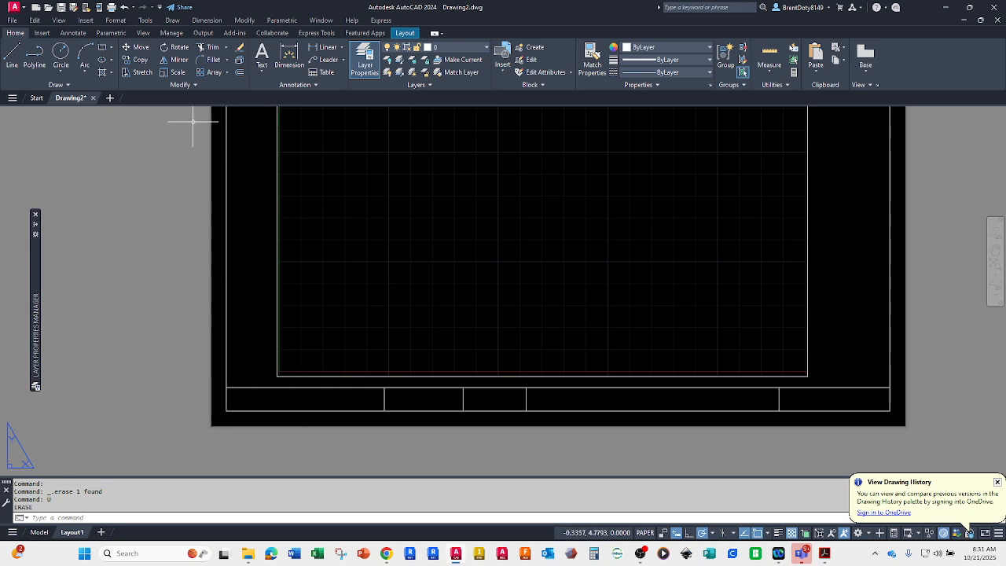
{"action": "left_click", "coordinate": [262, 73]}
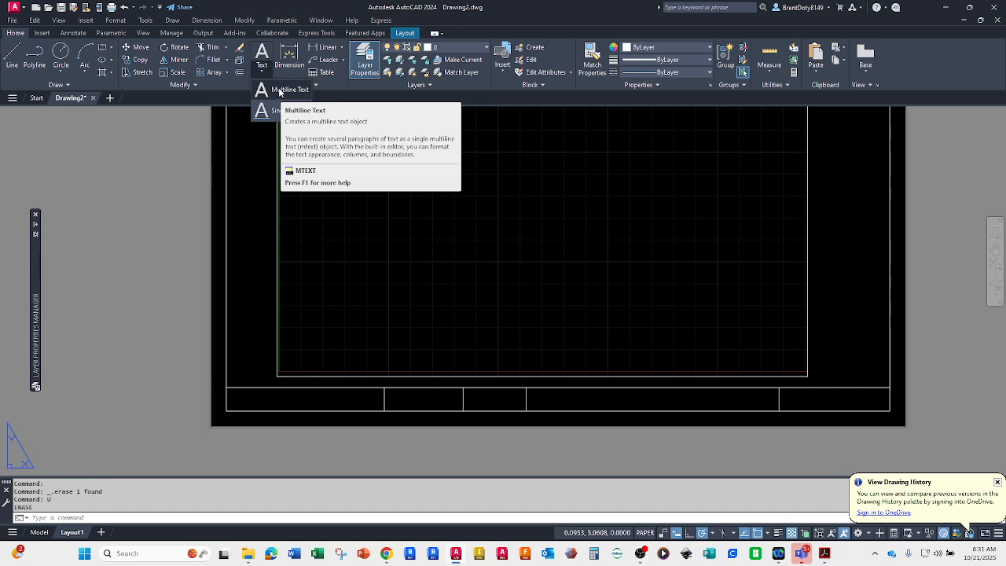
{"action": "left_click", "coordinate": [279, 91]}
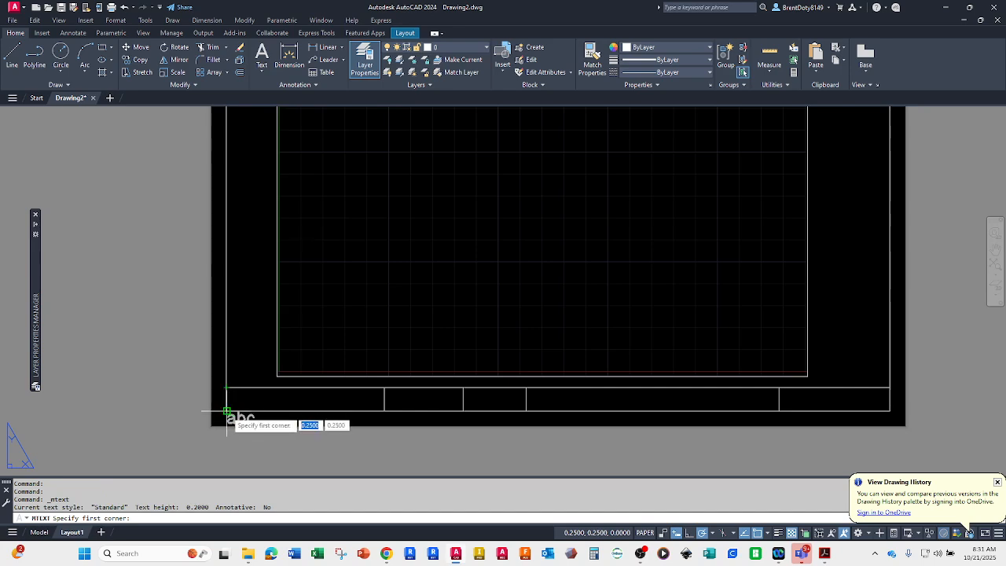
{"action": "left_click", "coordinate": [226, 410]}
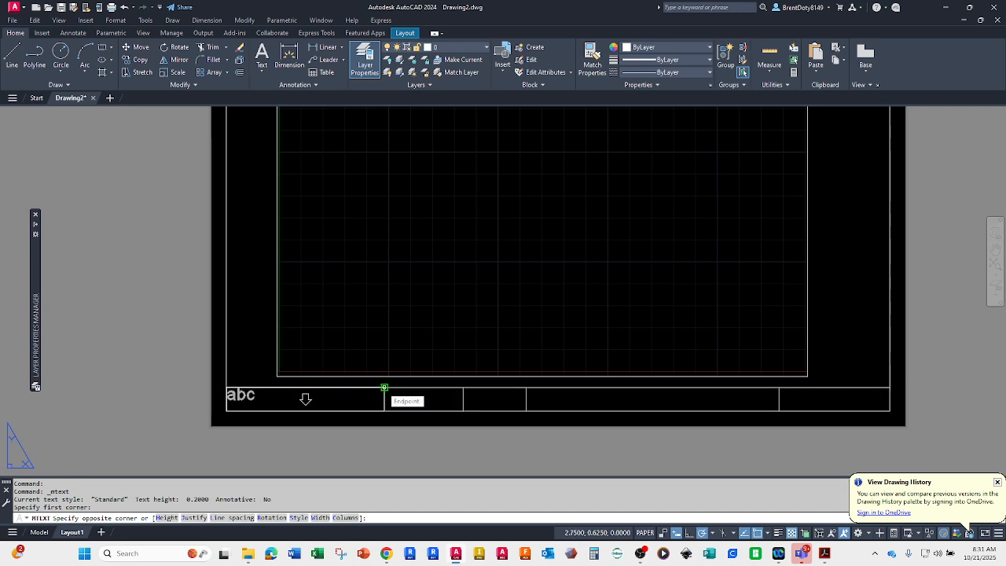
{"action": "left_click", "coordinate": [305, 398]}
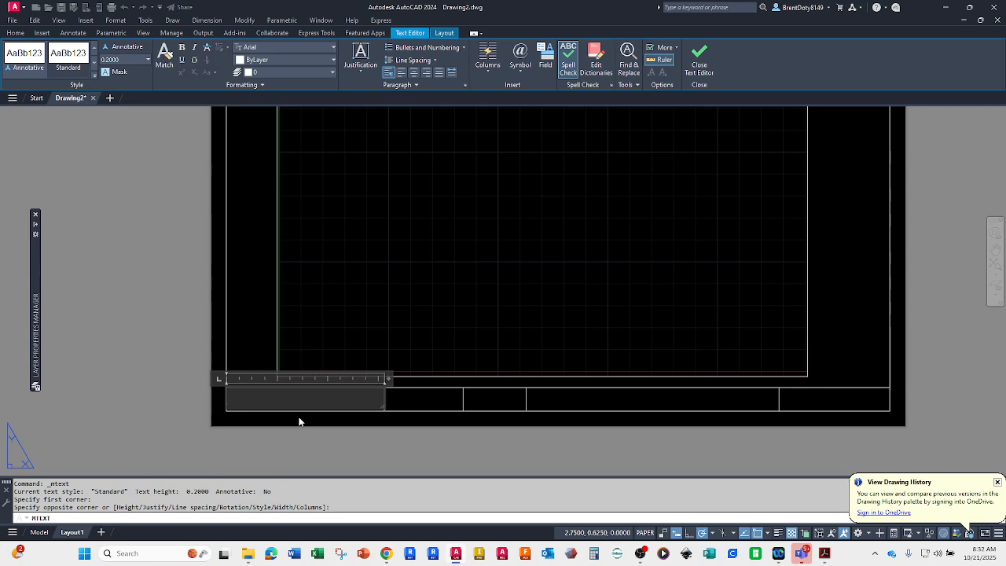
Step: Enter the drafter's first name in the text box and clear it again
{"action": "type", "text": "BRENT"}
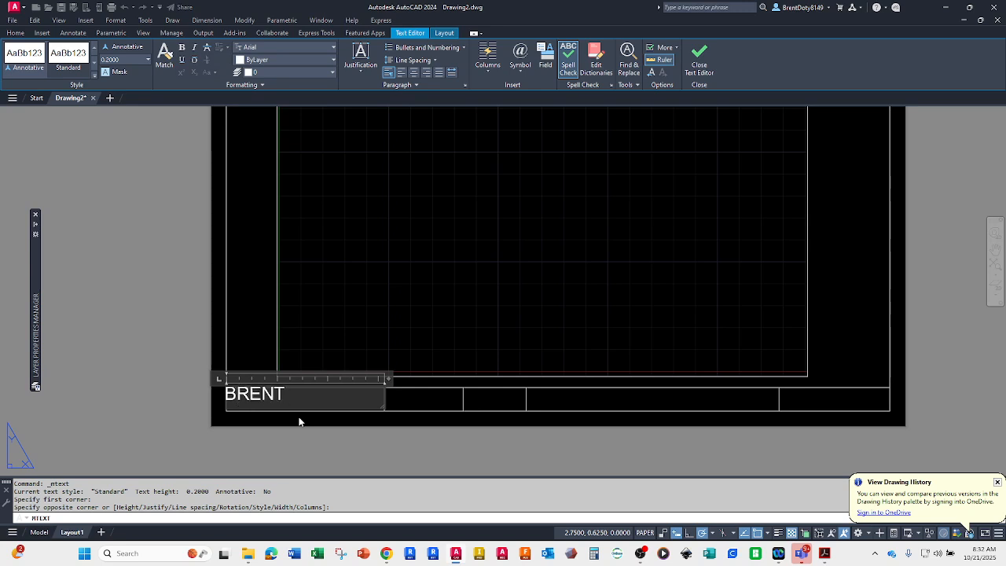
{"action": "key", "text": "BackSpace"}
{"action": "key", "text": "BackSpace"}
{"action": "key", "text": "BackSpace"}
{"action": "key", "text": "BackSpace"}
{"action": "key", "text": "BackSpace"}
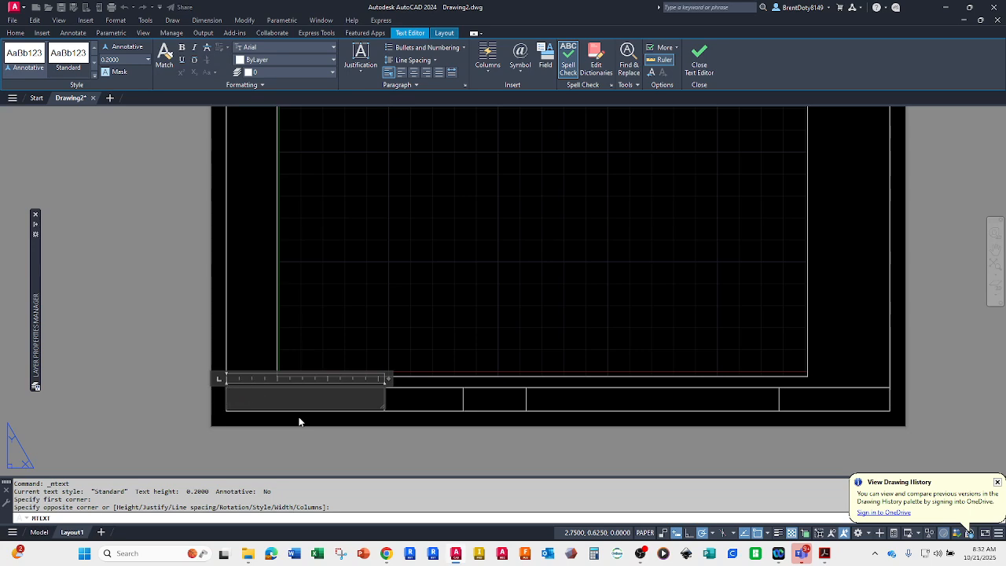
Step: Leave the multiline text editor and discard the text changes without saving
{"action": "key", "text": "Escape"}
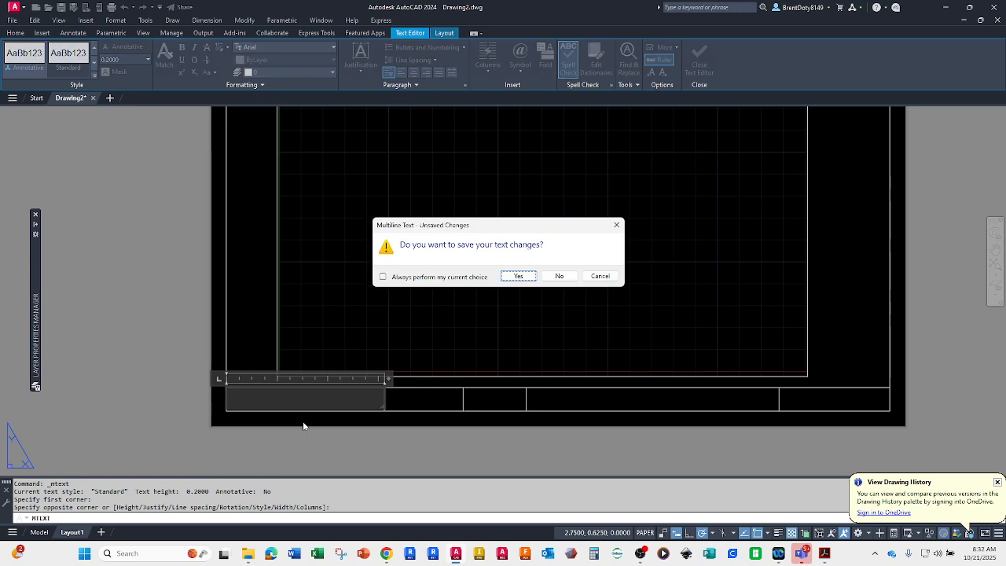
{"action": "left_click", "coordinate": [559, 276]}
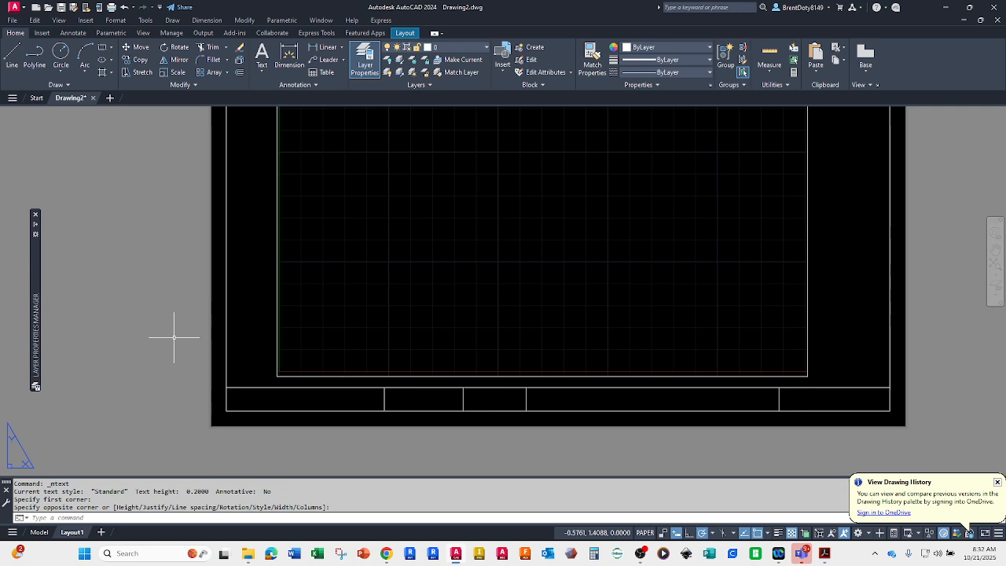
Step: Set the paper text height of the Annotative text style to 0.125
{"action": "type", "text": "T"}
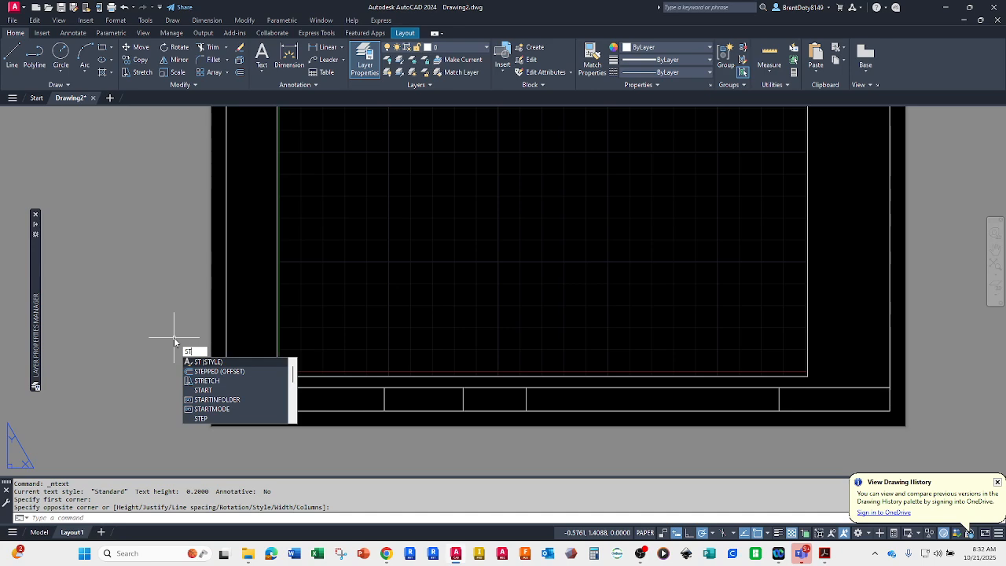
{"action": "key", "text": "Return"}
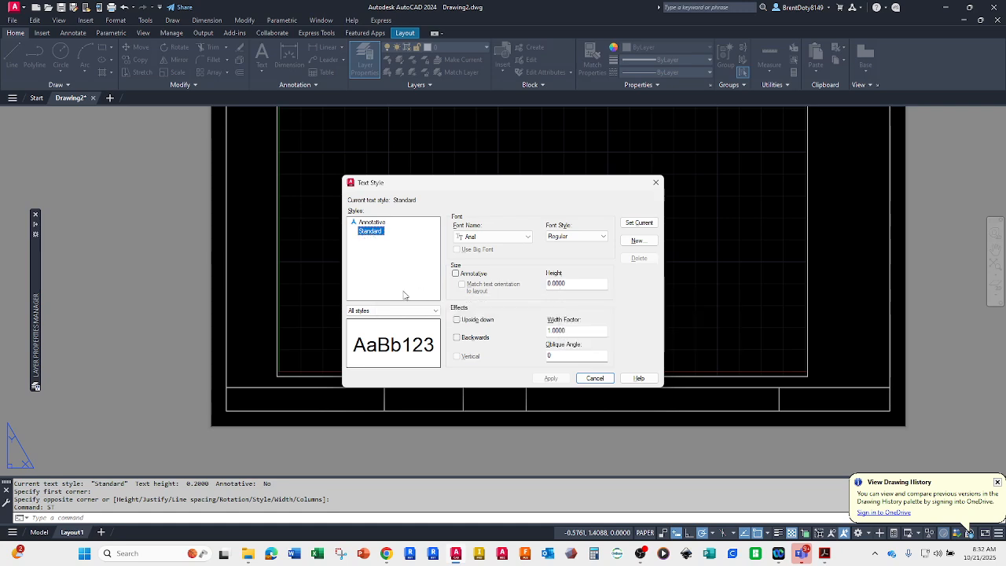
{"action": "left_click", "coordinate": [372, 223]}
{"action": "double_click", "coordinate": [564, 284]}
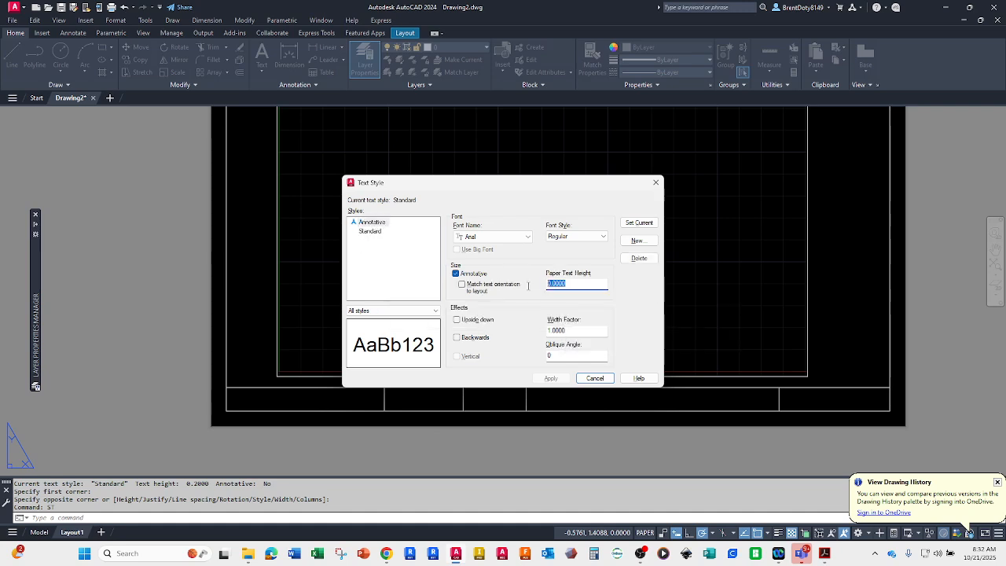
{"action": "type", "text": "125"}
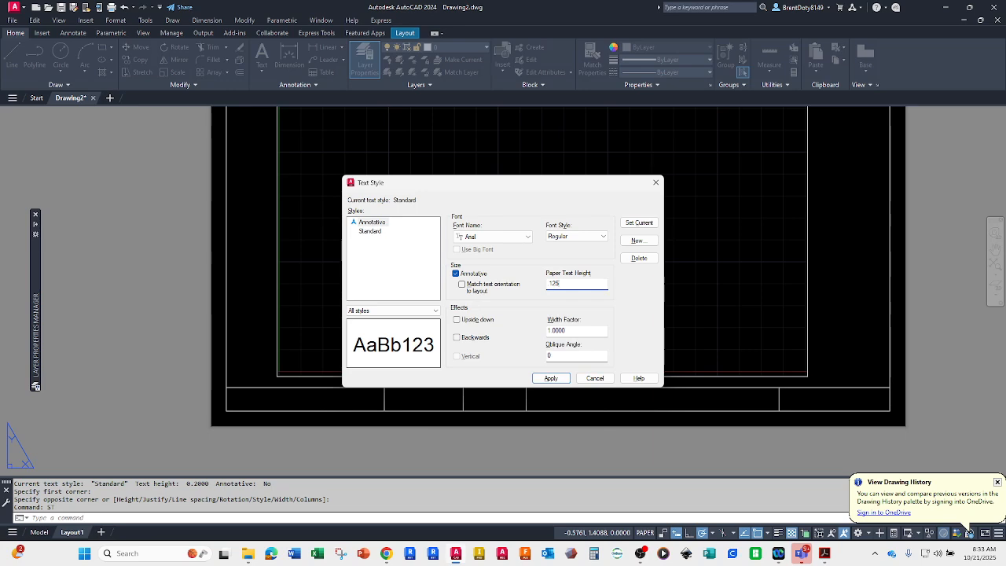
{"action": "key", "text": "Return"}
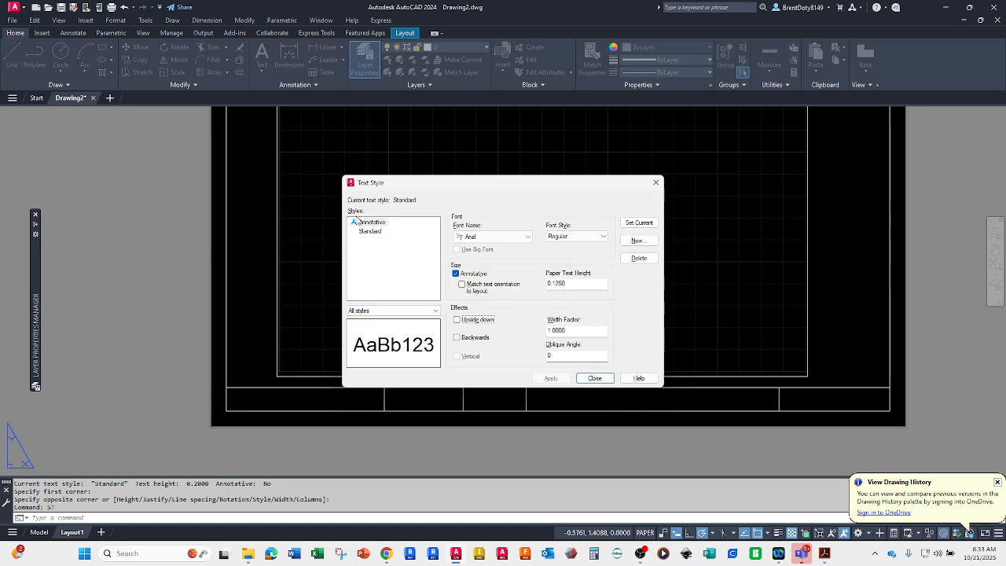
Step: Create a text style named style1 from the Annotative style, turn off its annotative property and save the change
{"action": "left_click", "coordinate": [373, 223]}
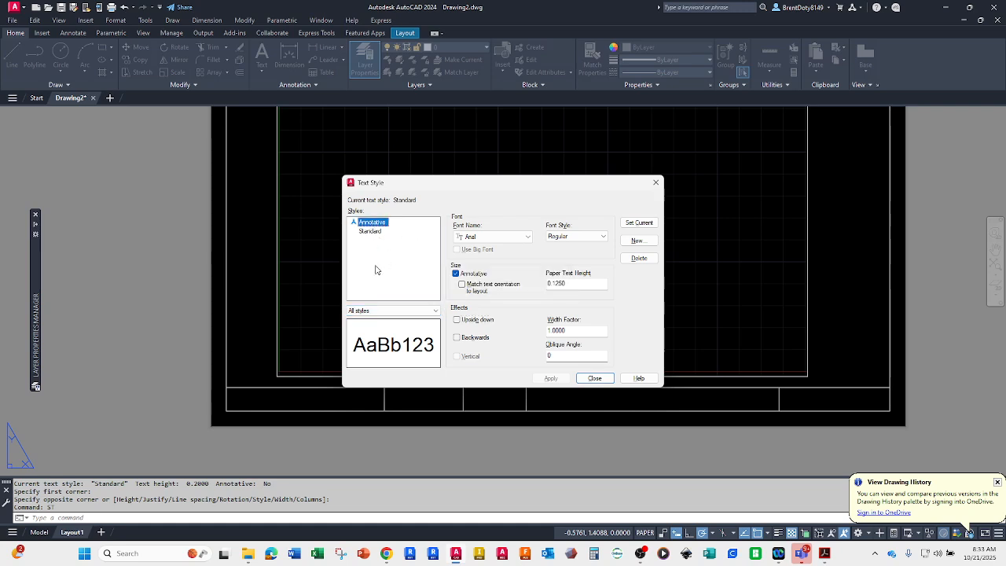
{"action": "left_click", "coordinate": [636, 240]}
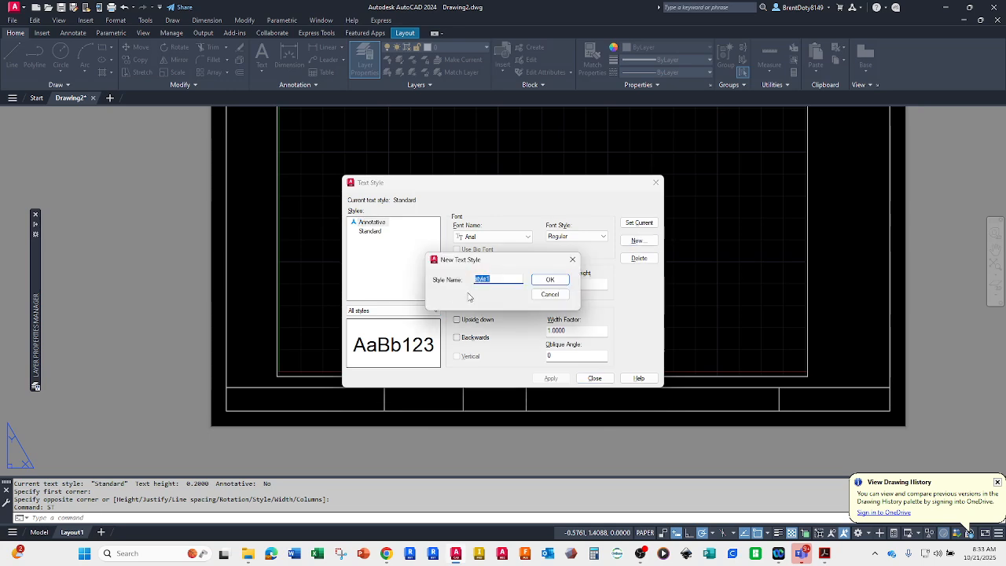
{"action": "left_click", "coordinate": [545, 280]}
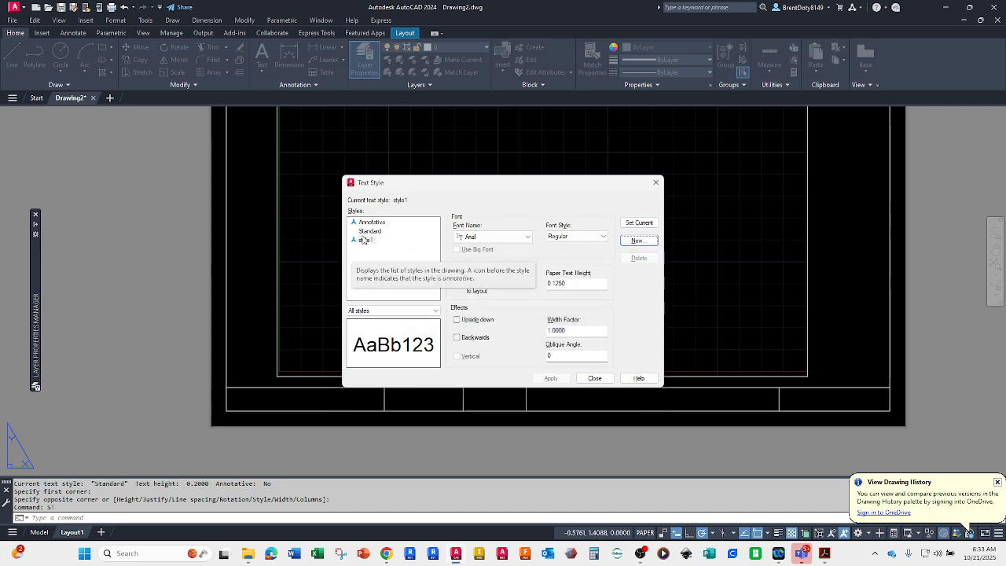
{"action": "left_click", "coordinate": [455, 274]}
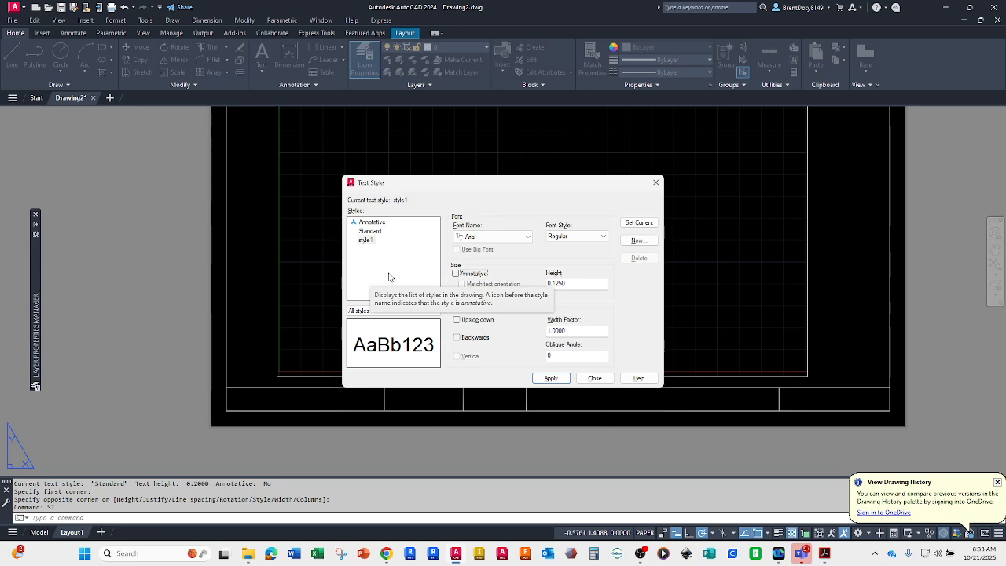
{"action": "left_click", "coordinate": [365, 240]}
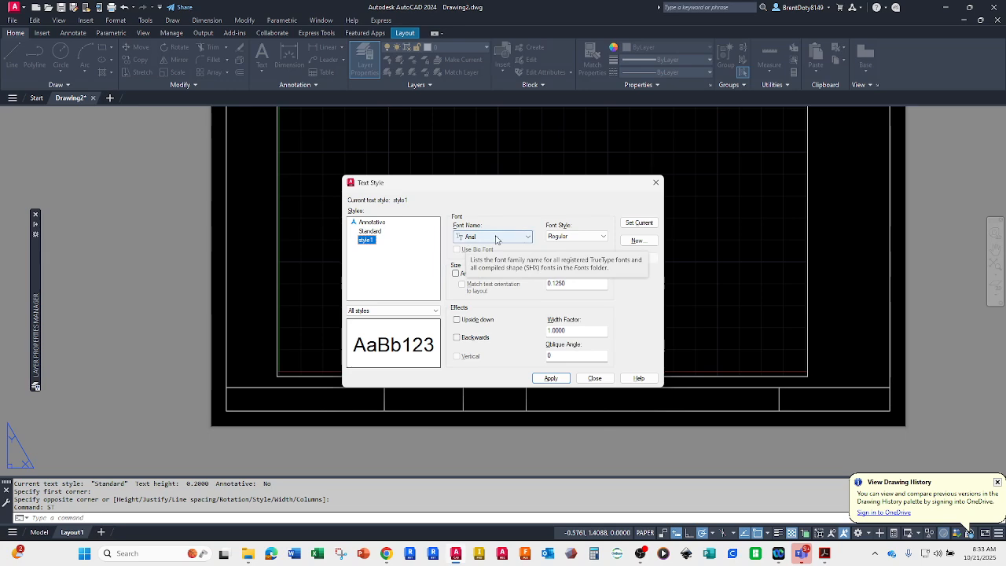
{"action": "left_click", "coordinate": [527, 237]}
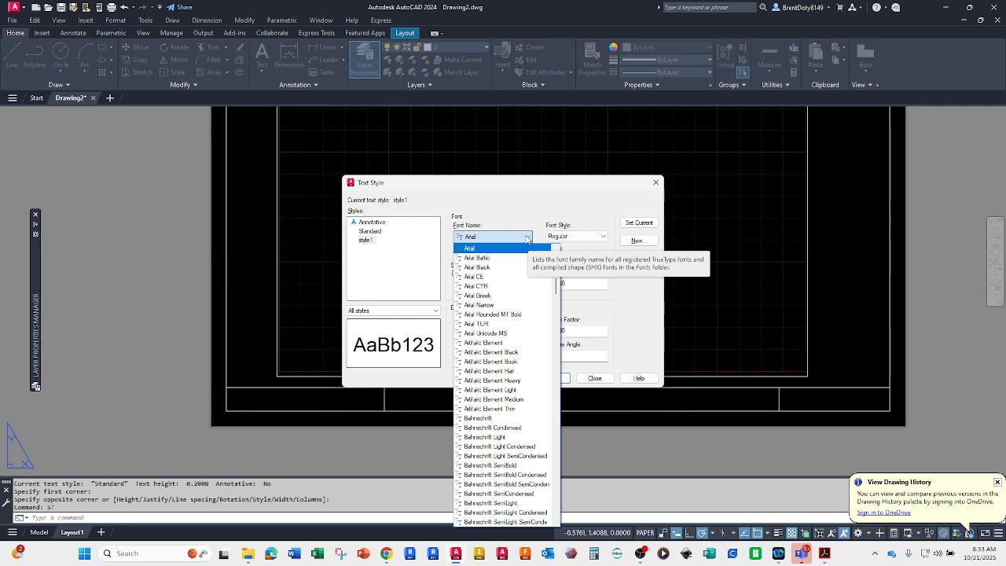
{"action": "left_click", "coordinate": [526, 237]}
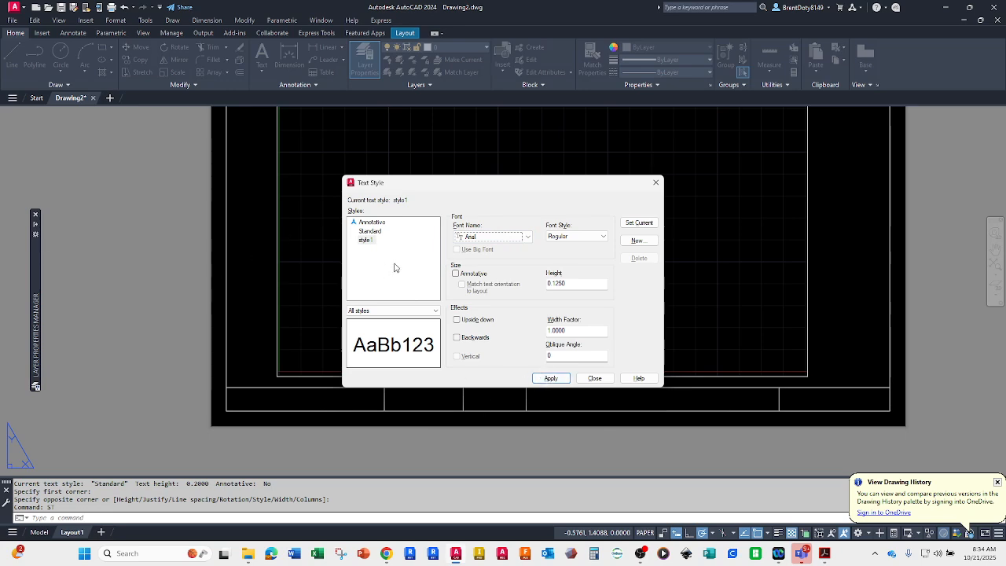
{"action": "left_click", "coordinate": [370, 223]}
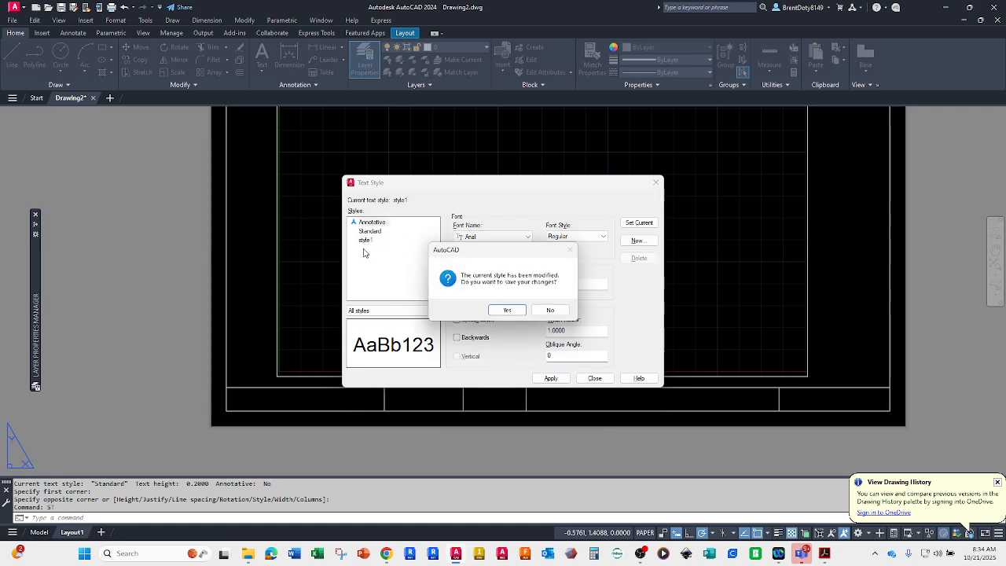
{"action": "left_click", "coordinate": [507, 311]}
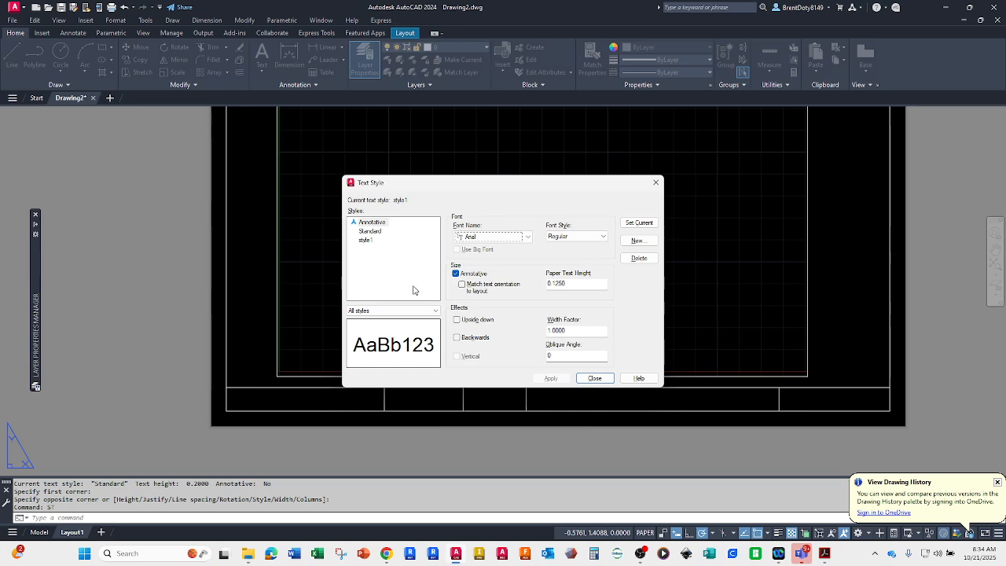
Step: Create a new text style named METRIC based on the Annotative style
{"action": "left_click", "coordinate": [372, 223]}
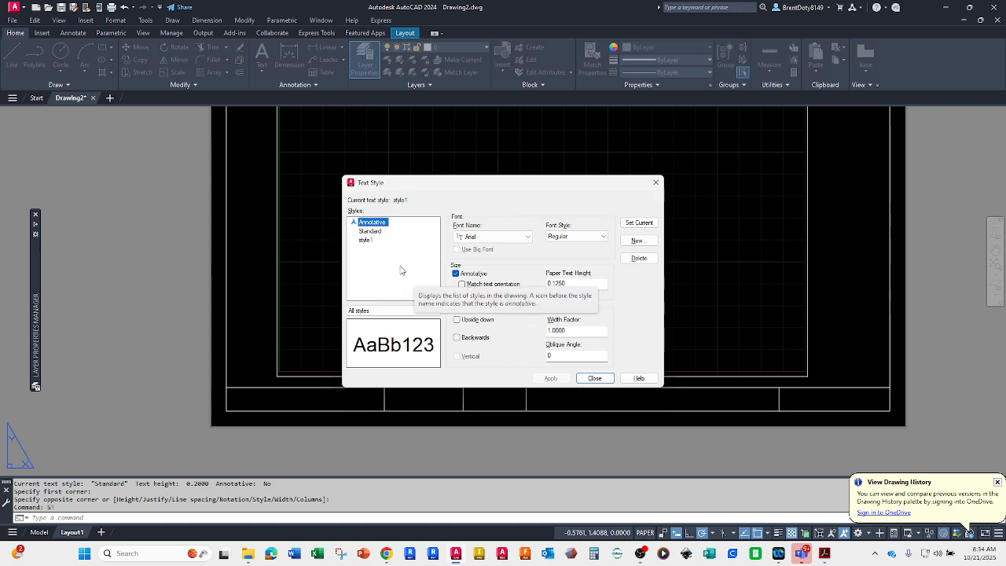
{"action": "left_click", "coordinate": [638, 240]}
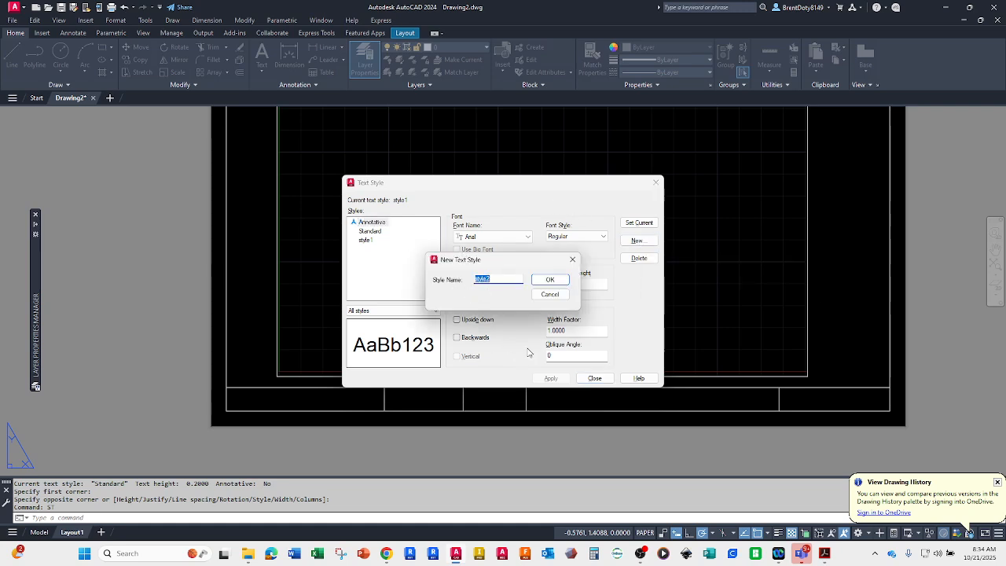
{"action": "type", "text": "mETRIC"}
{"action": "key", "text": "Return"}
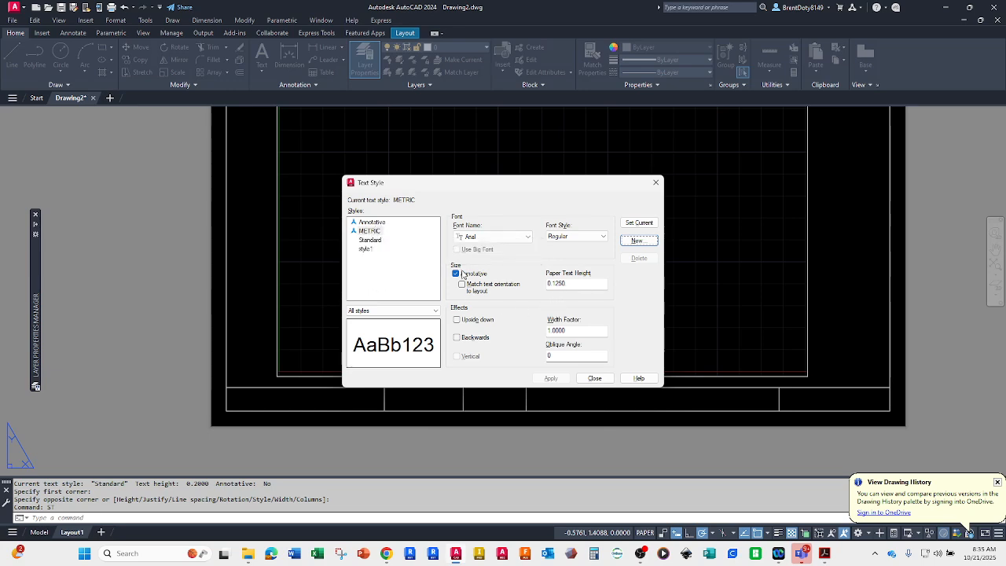
Step: Set the METRIC text style's paper text height to 3 and apply it
{"action": "left_click", "coordinate": [366, 232]}
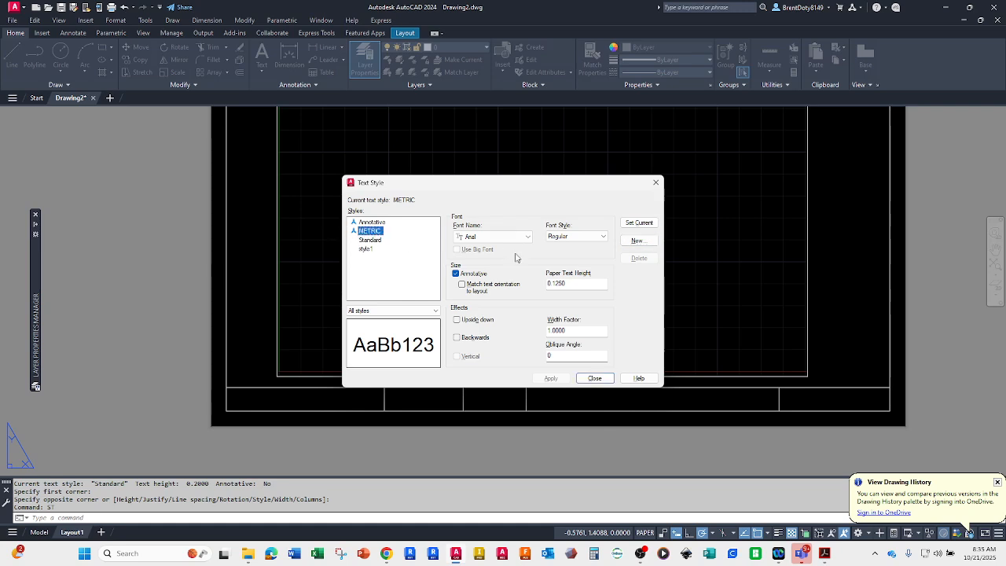
{"action": "double_click", "coordinate": [585, 282]}
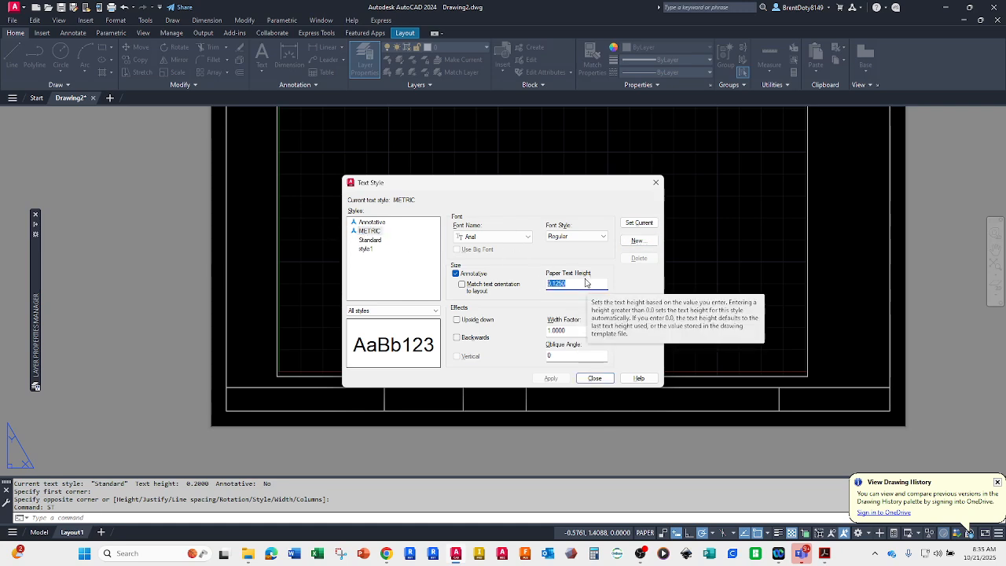
{"action": "type", "text": "3"}
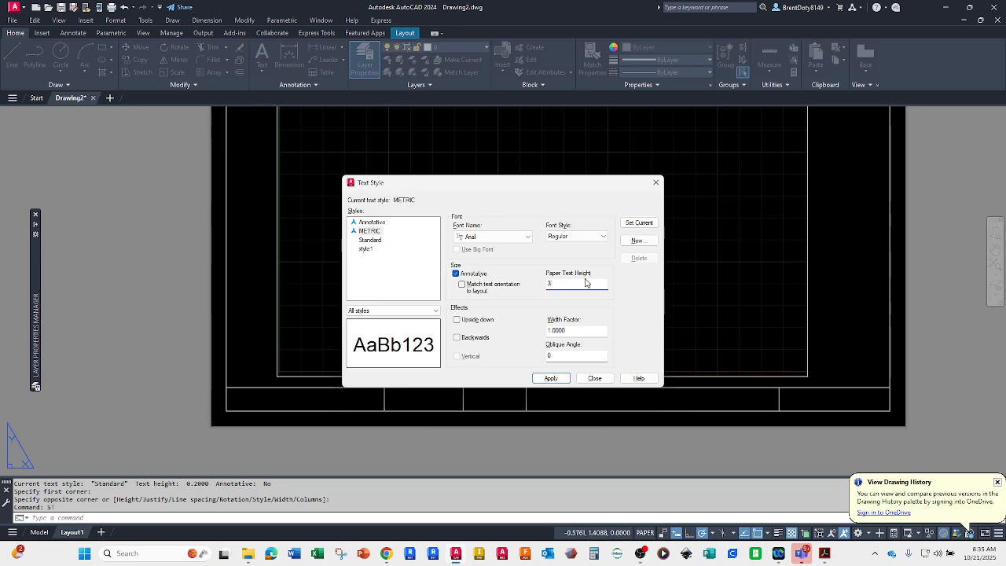
{"action": "left_click", "coordinate": [550, 379]}
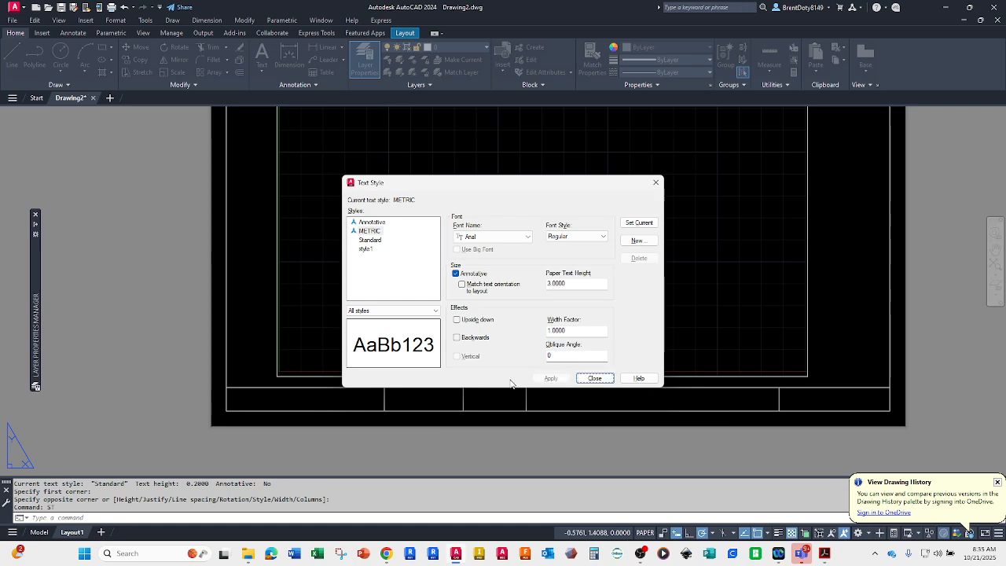
Step: Make style1 the current text style and close the text style settings
{"action": "left_click", "coordinate": [366, 249]}
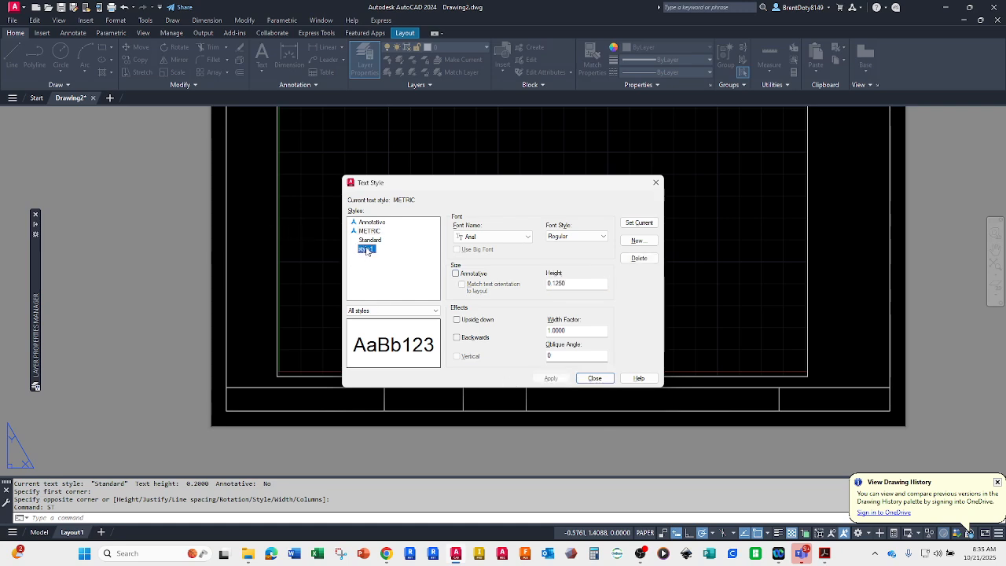
{"action": "left_click", "coordinate": [639, 223]}
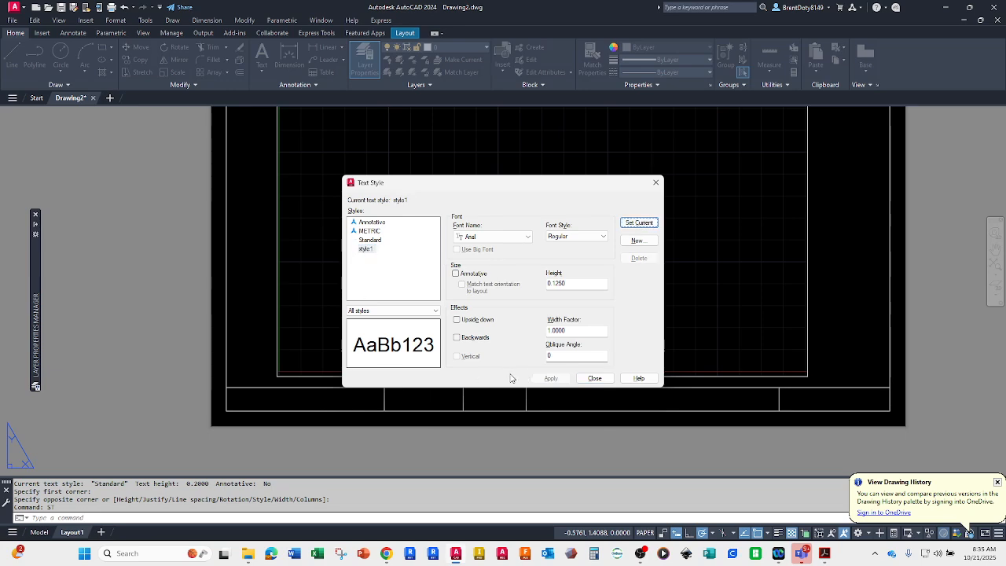
{"action": "left_click", "coordinate": [596, 380]}
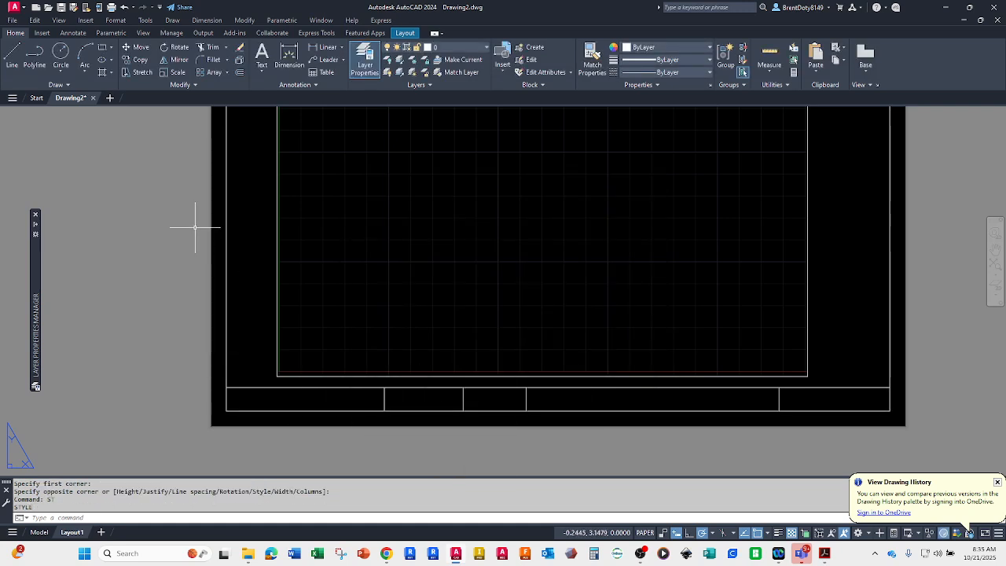
Step: Create a multiline text box across the leftmost title block cell with Middle Center justification
{"action": "left_click", "coordinate": [260, 70]}
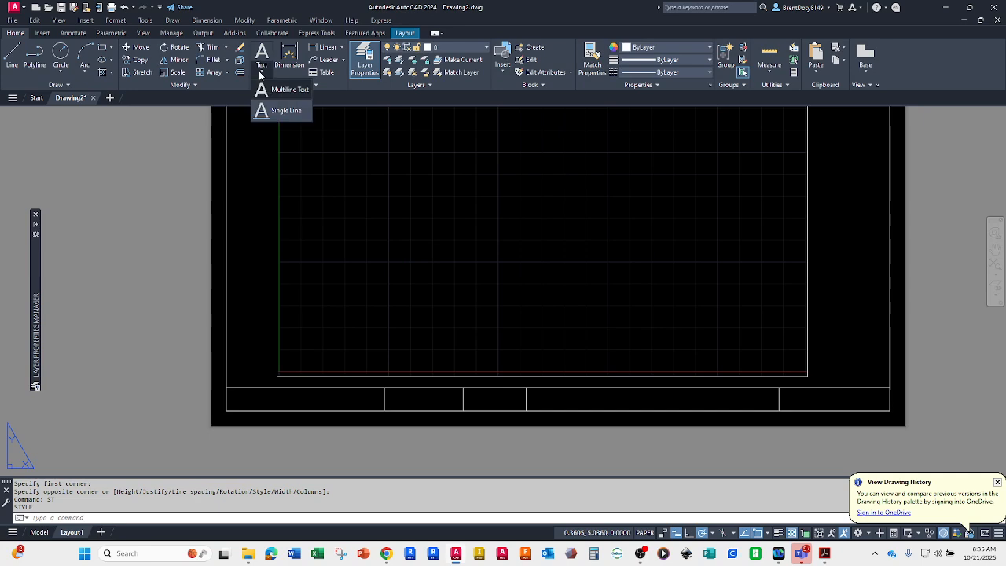
{"action": "left_click", "coordinate": [290, 90]}
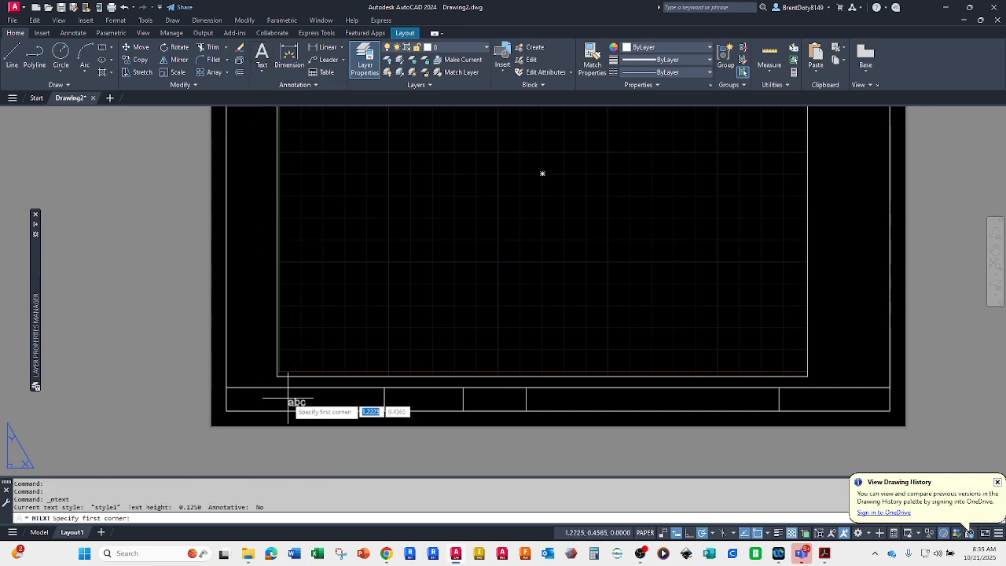
{"action": "left_click", "coordinate": [227, 401]}
{"action": "left_click", "coordinate": [384, 388]}
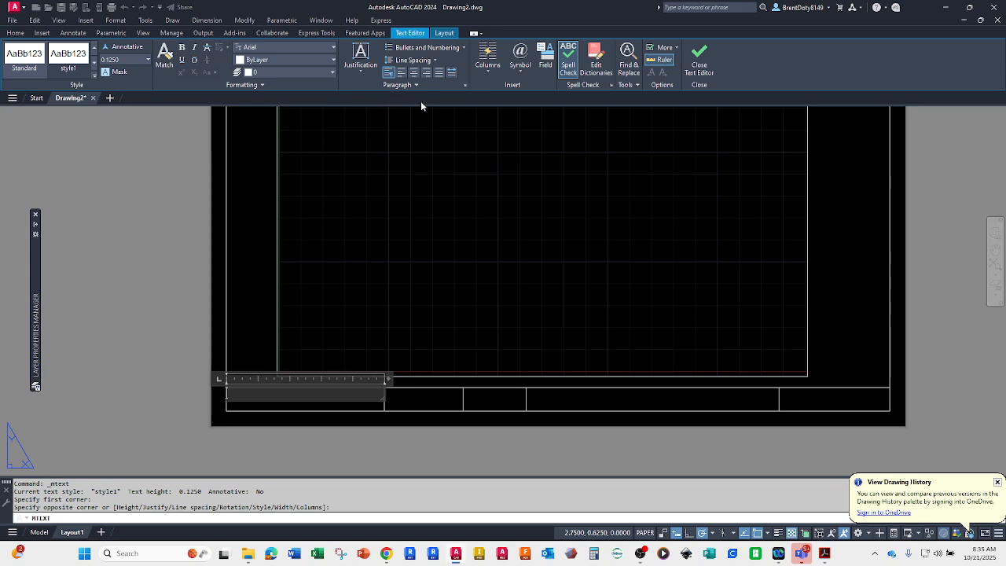
{"action": "left_click", "coordinate": [361, 64]}
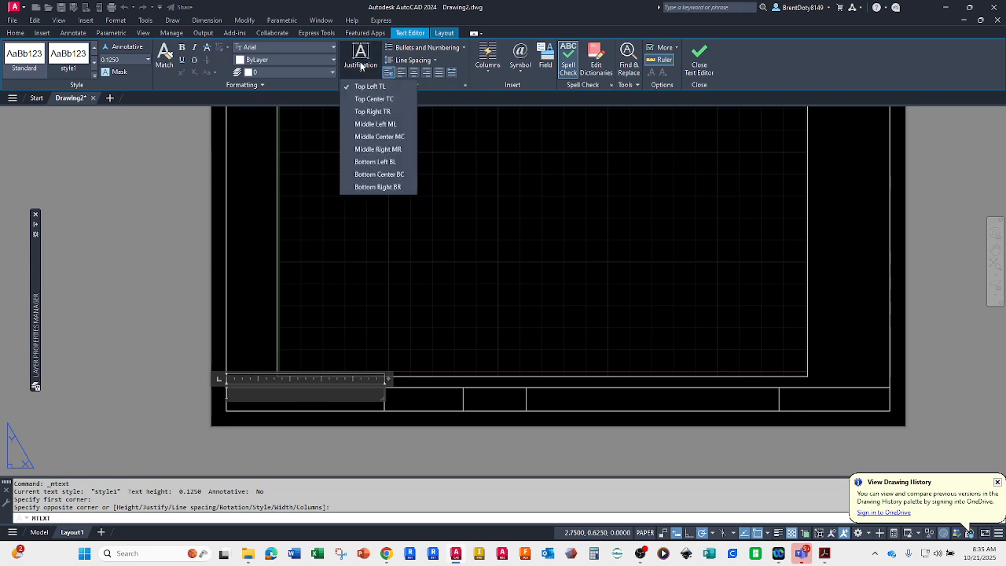
{"action": "left_click", "coordinate": [378, 136]}
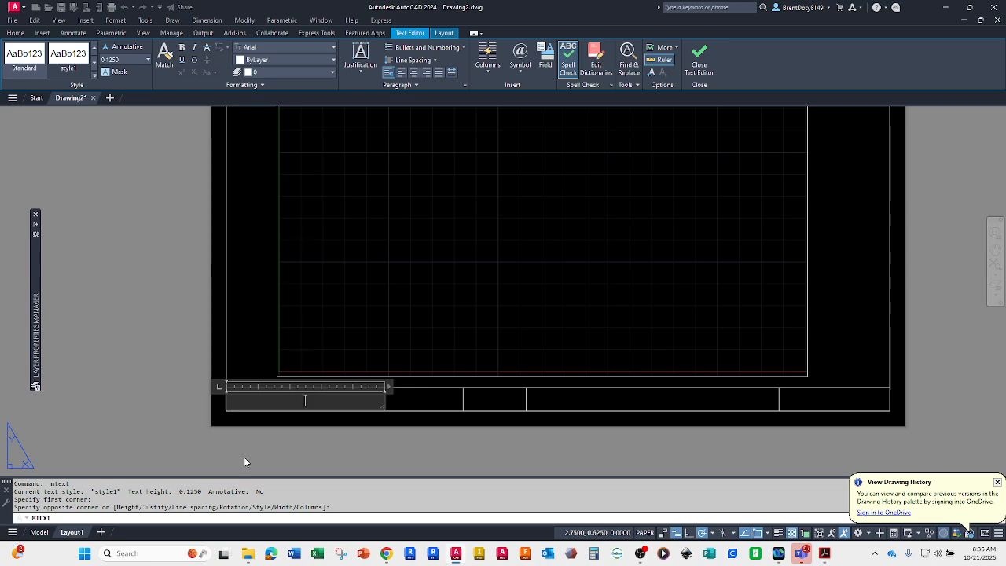
Step: Enter the drafter's full name in the leftmost title block cell and finish the text
{"action": "type", "text": "BRENT DOTY"}
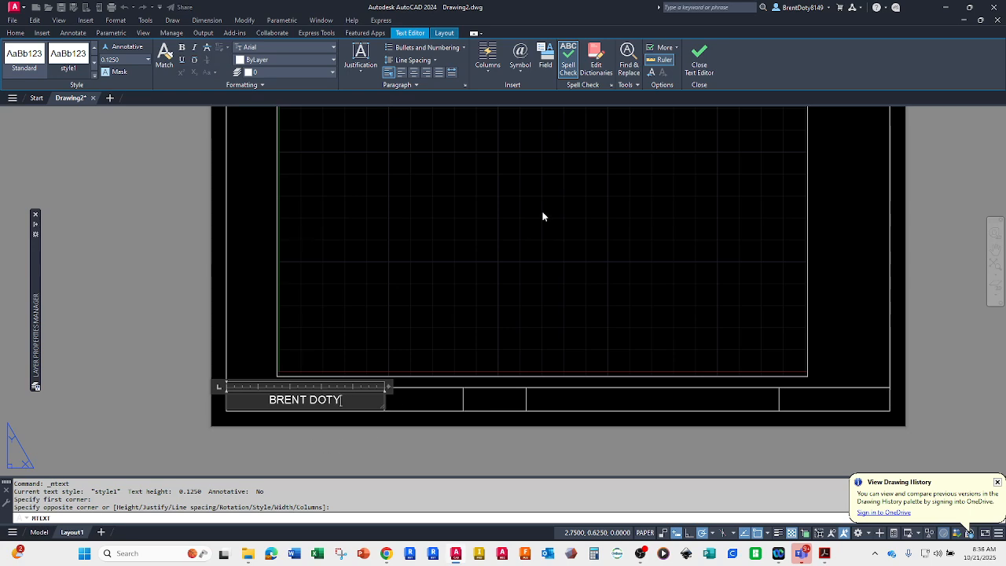
{"action": "left_click", "coordinate": [698, 73]}
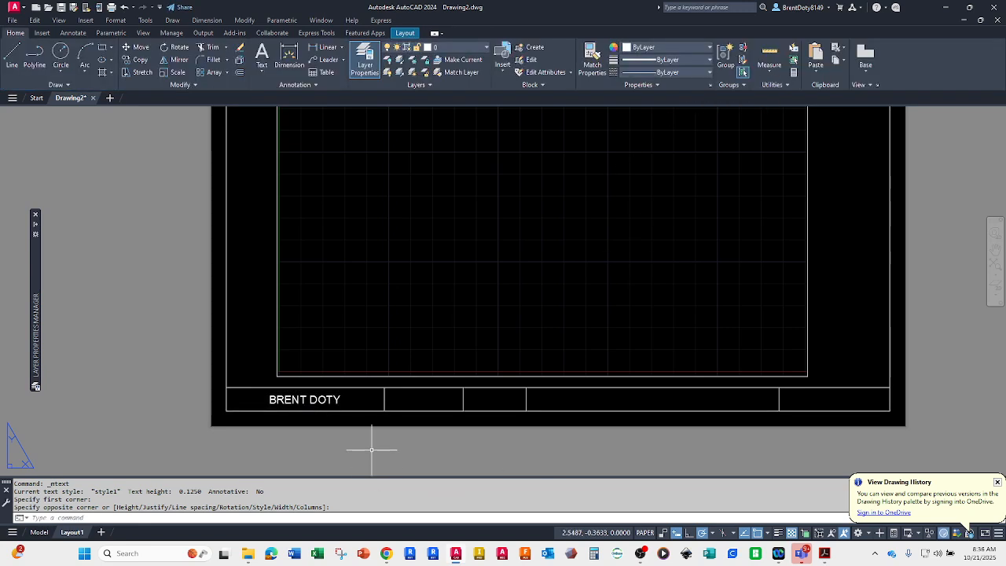
Step: Create a multiline text box across the second title block cell with Middle Center justification
{"action": "left_click", "coordinate": [259, 69]}
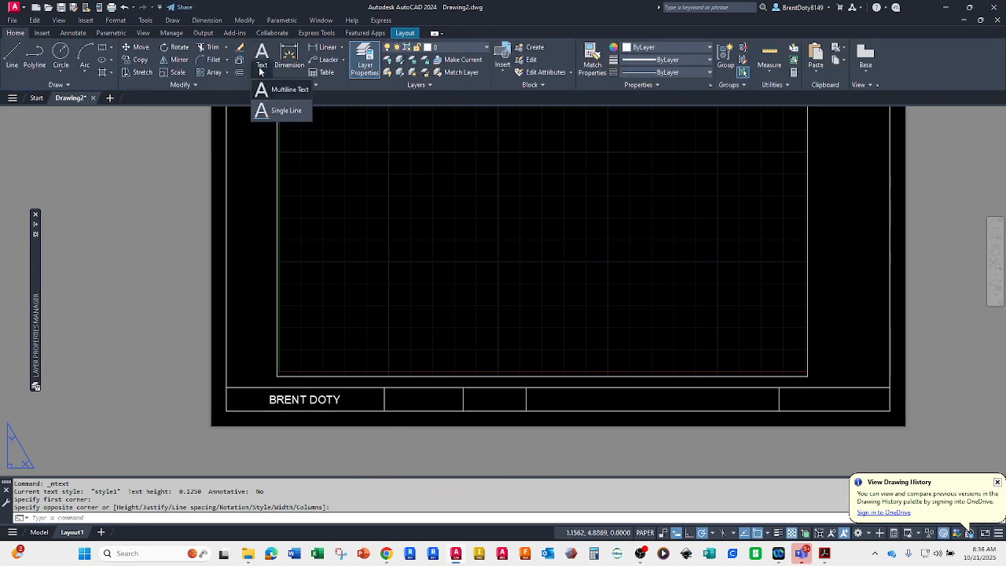
{"action": "left_click", "coordinate": [279, 89]}
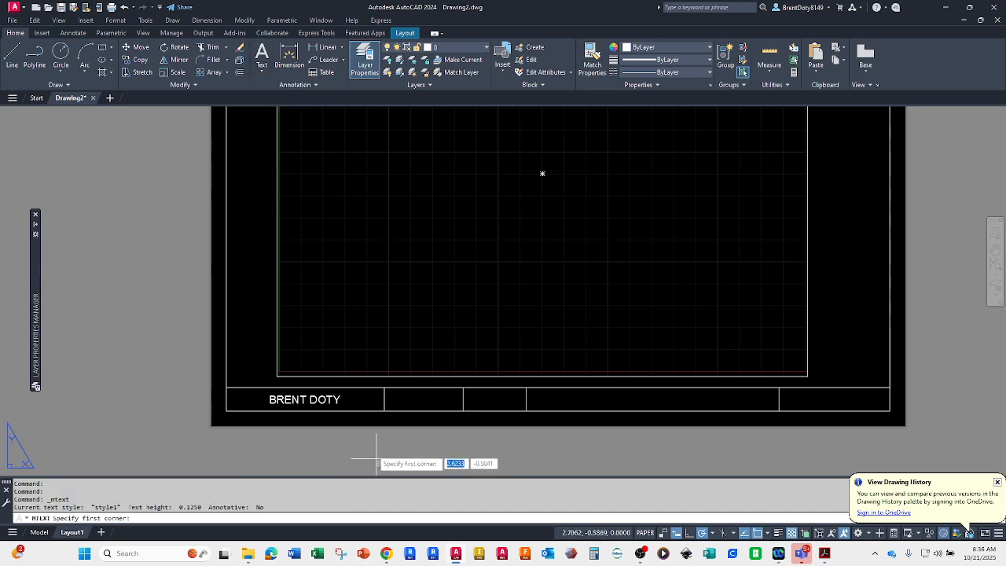
{"action": "left_click", "coordinate": [385, 409]}
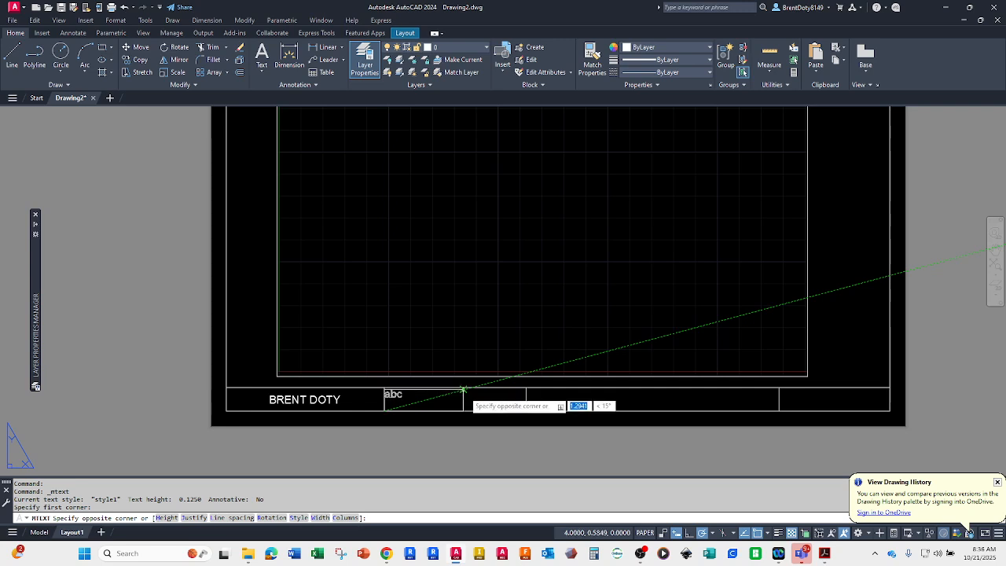
{"action": "left_click", "coordinate": [463, 387]}
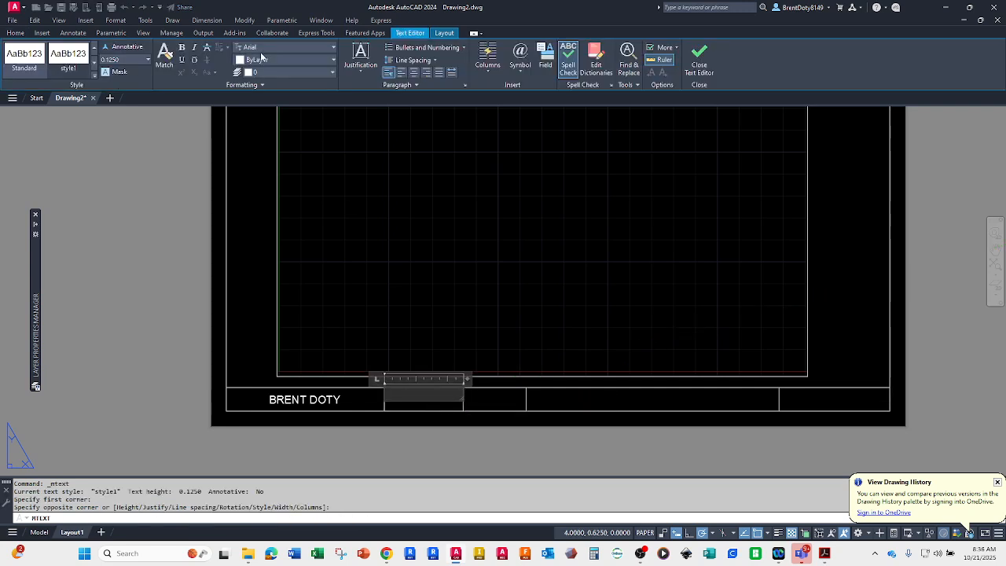
{"action": "left_click", "coordinate": [359, 61]}
{"action": "left_click", "coordinate": [369, 137]}
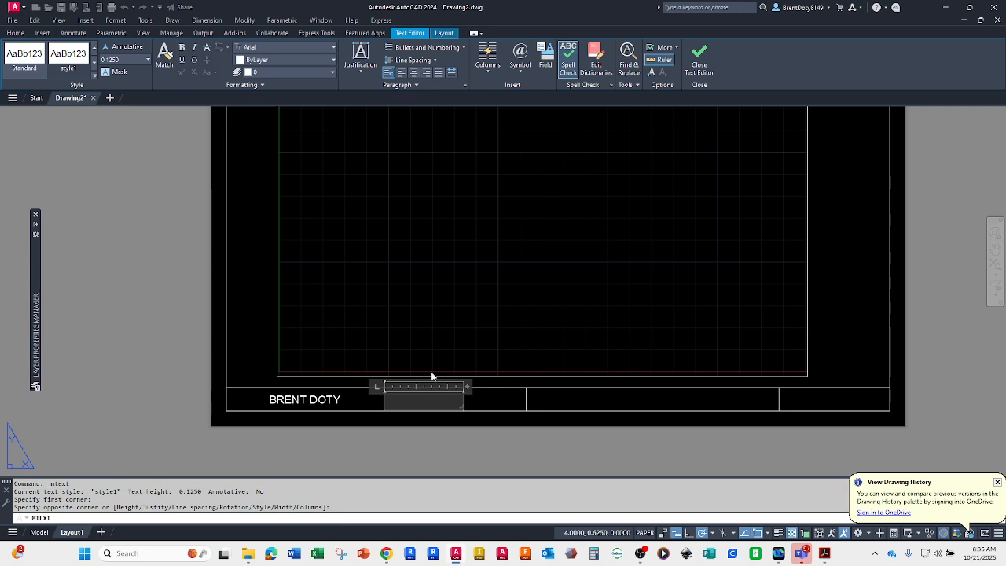
Step: Enter CAD 100 in the second title block cell and finish the text
{"action": "type", "text": "CAD 100"}
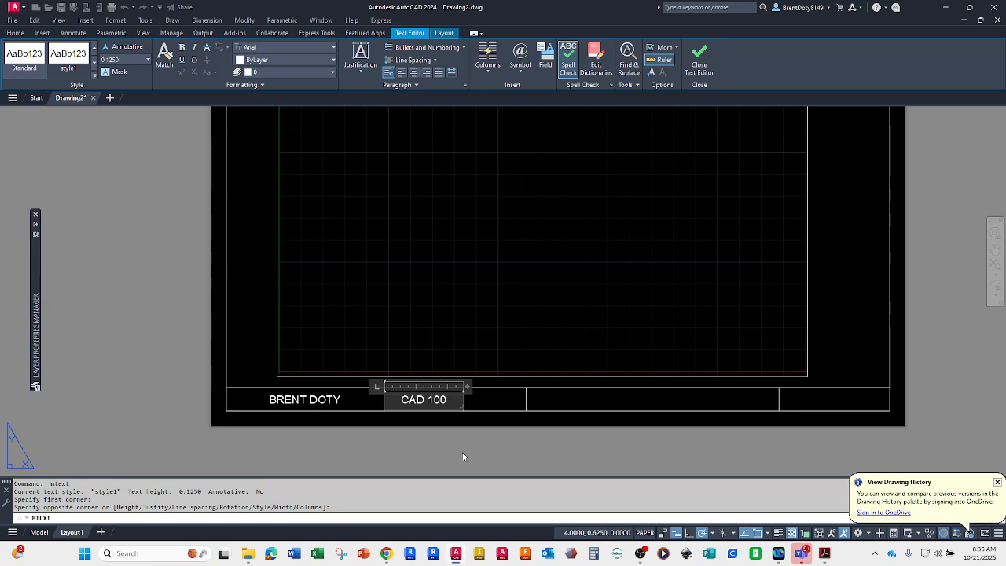
{"action": "left_click", "coordinate": [698, 64]}
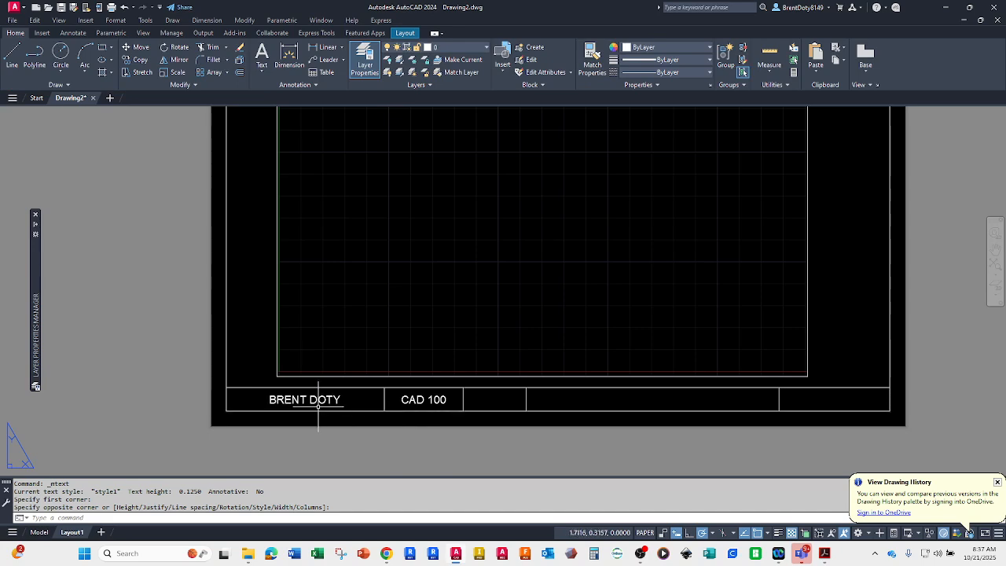
{"action": "left_click", "coordinate": [413, 399]}
{"action": "double_click", "coordinate": [423, 399]}
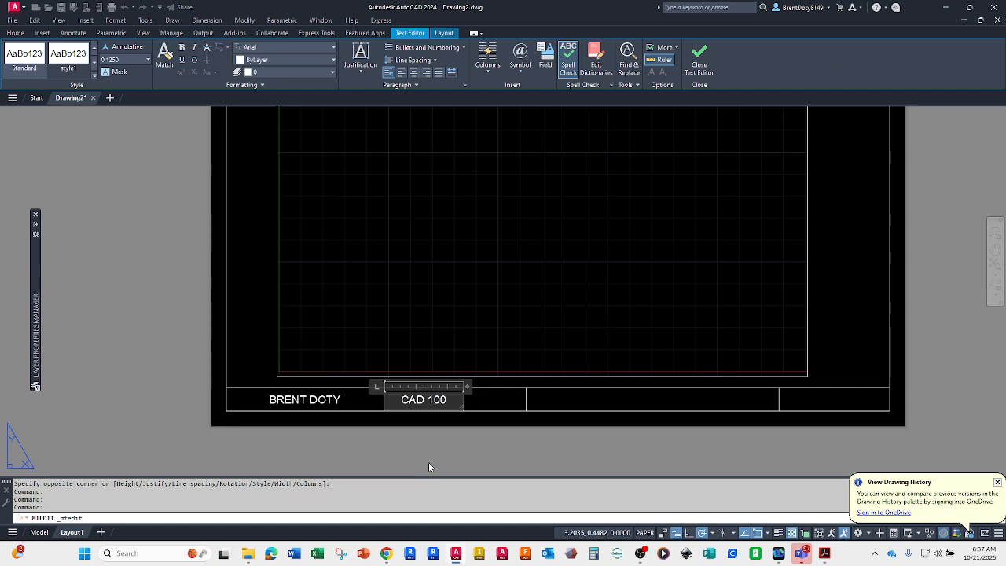
{"action": "left_click_drag", "start_coordinate": [428, 400], "coordinate": [449, 398]}
{"action": "left_click", "coordinate": [439, 440]}
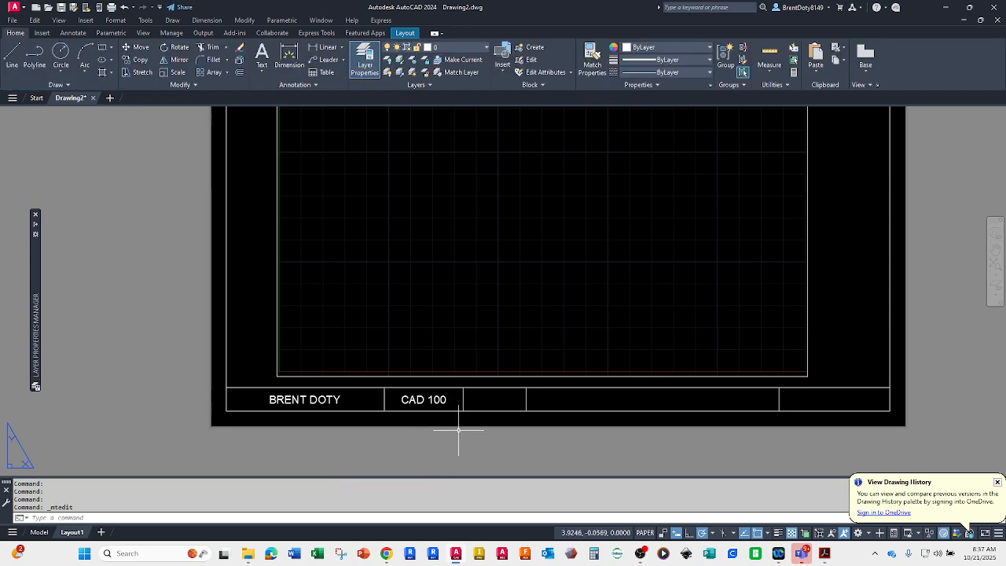
Step: Create a multiline text box across the third title block cell with Middle Center justification
{"action": "left_click", "coordinate": [262, 67]}
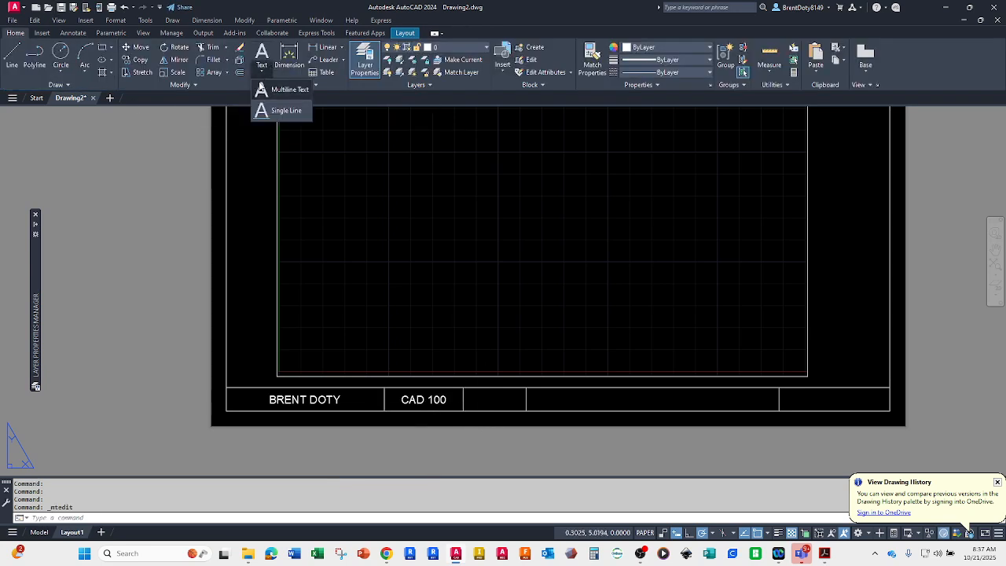
{"action": "left_click", "coordinate": [277, 90]}
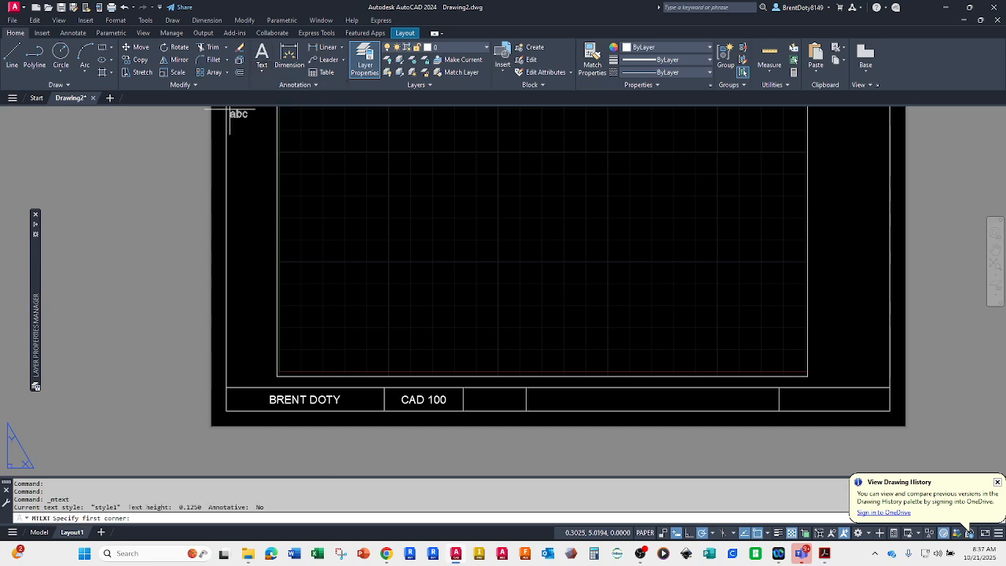
{"action": "left_click", "coordinate": [463, 411]}
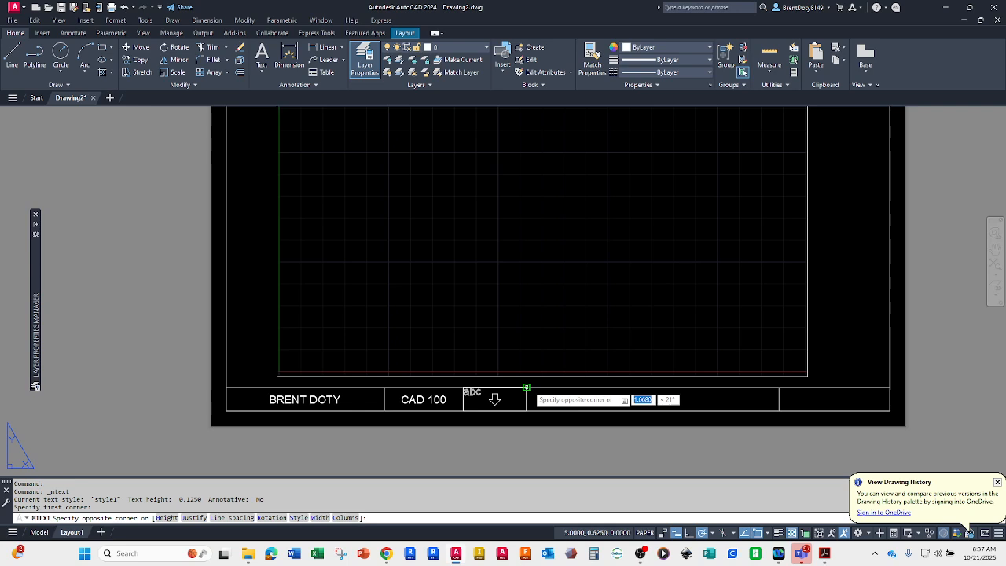
{"action": "left_click", "coordinate": [526, 387]}
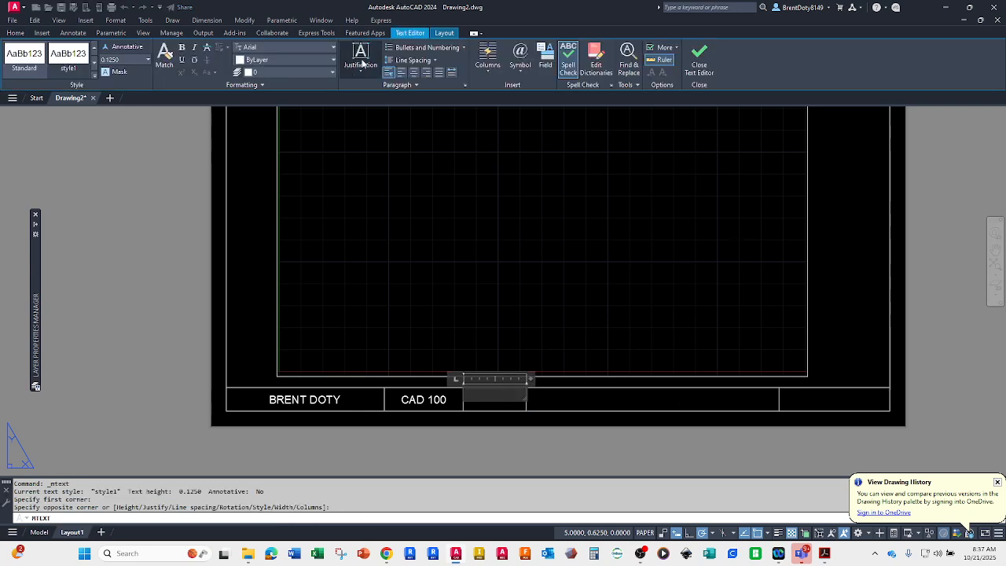
{"action": "left_click", "coordinate": [362, 63]}
{"action": "left_click", "coordinate": [367, 136]}
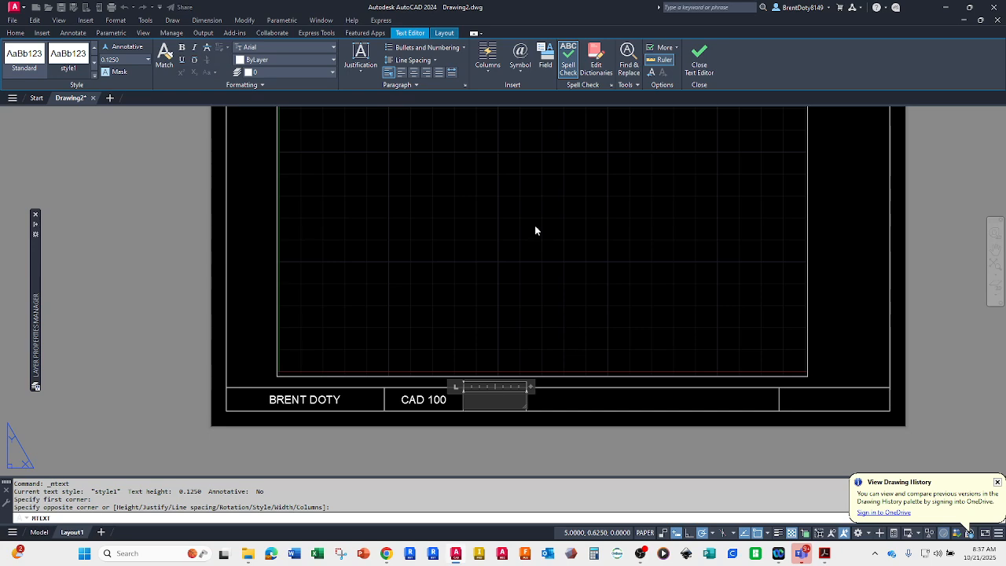
Step: Insert a Date field in M/d/yy format in the third title block cell and finish the text
{"action": "left_click", "coordinate": [538, 61]}
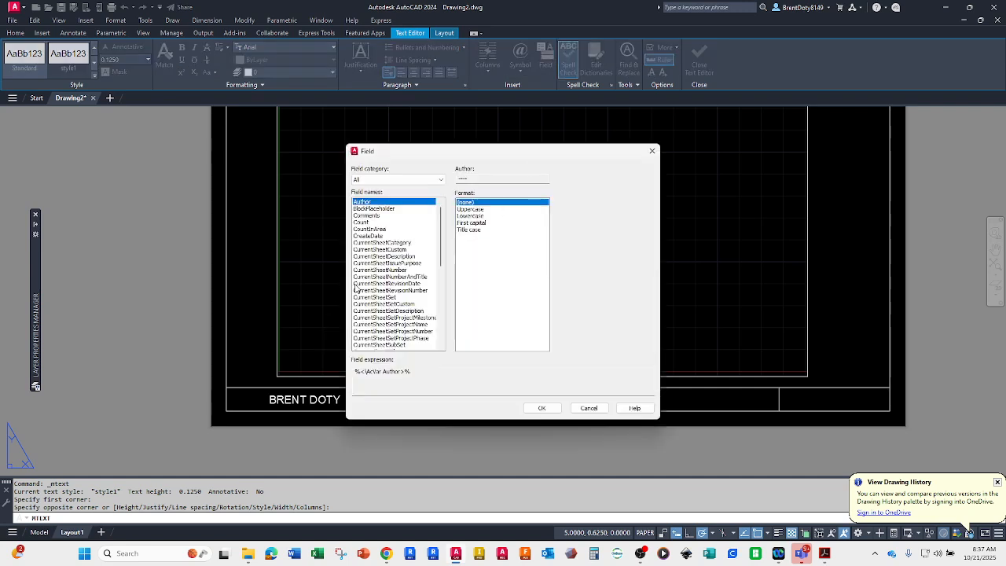
{"action": "scroll", "coordinate": [342, 320], "scroll_direction": "down", "scroll_amount": 4}
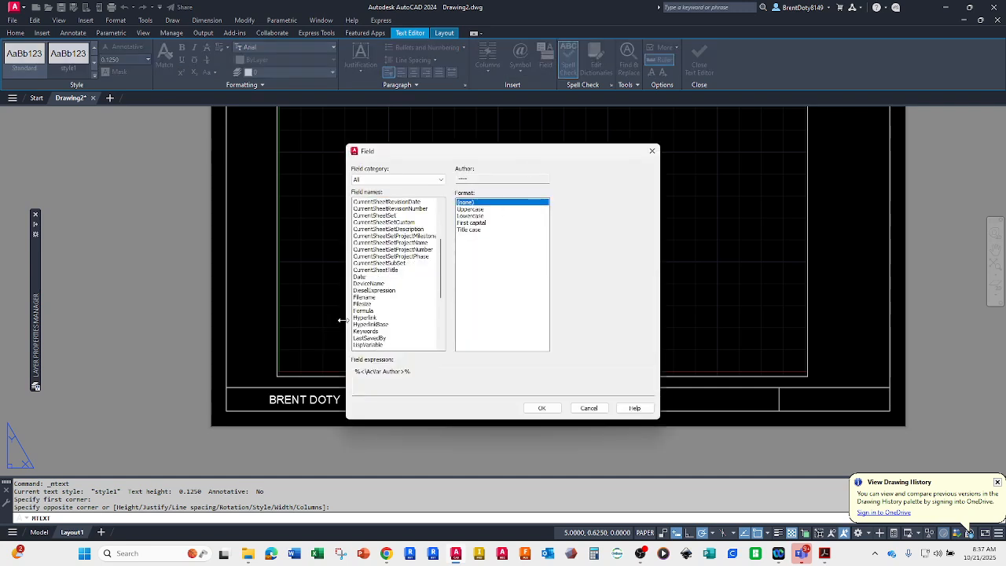
{"action": "left_click", "coordinate": [359, 277]}
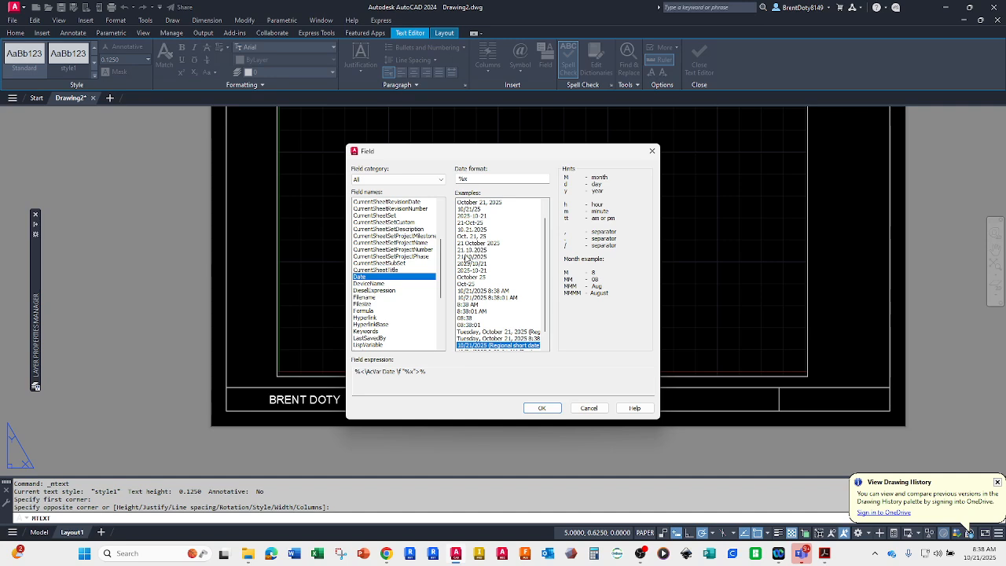
{"action": "left_click", "coordinate": [470, 209]}
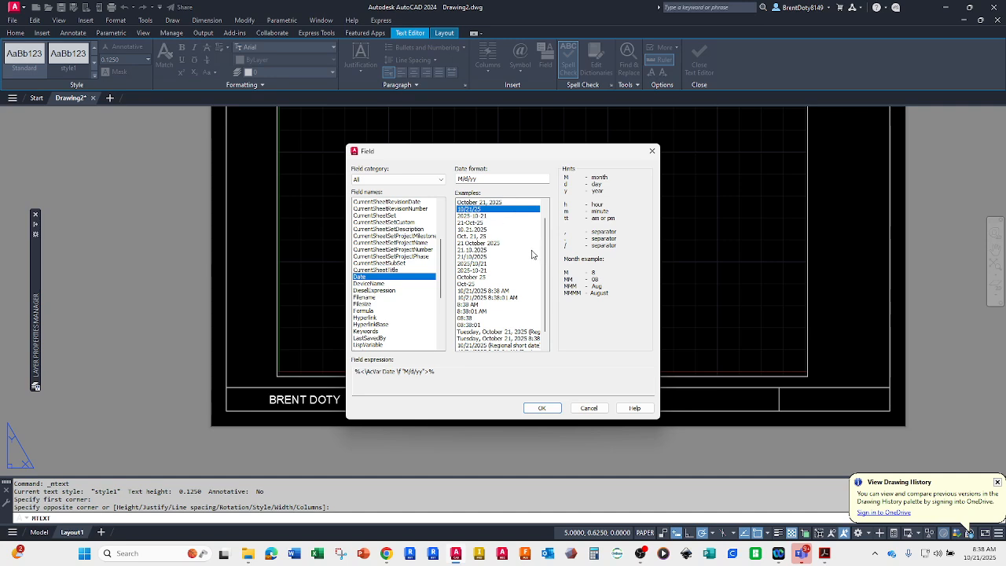
{"action": "left_click", "coordinate": [541, 408]}
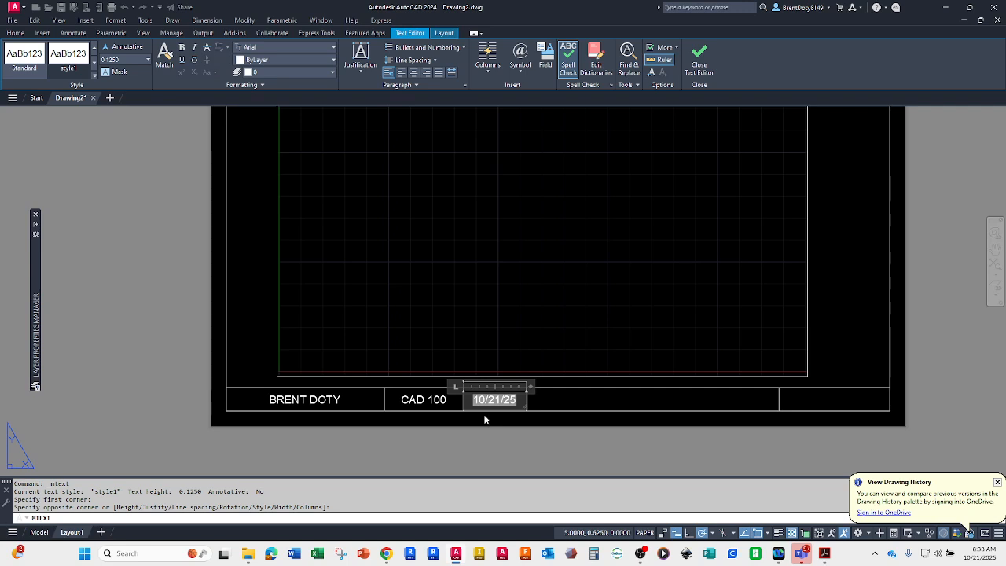
{"action": "left_click", "coordinate": [699, 69]}
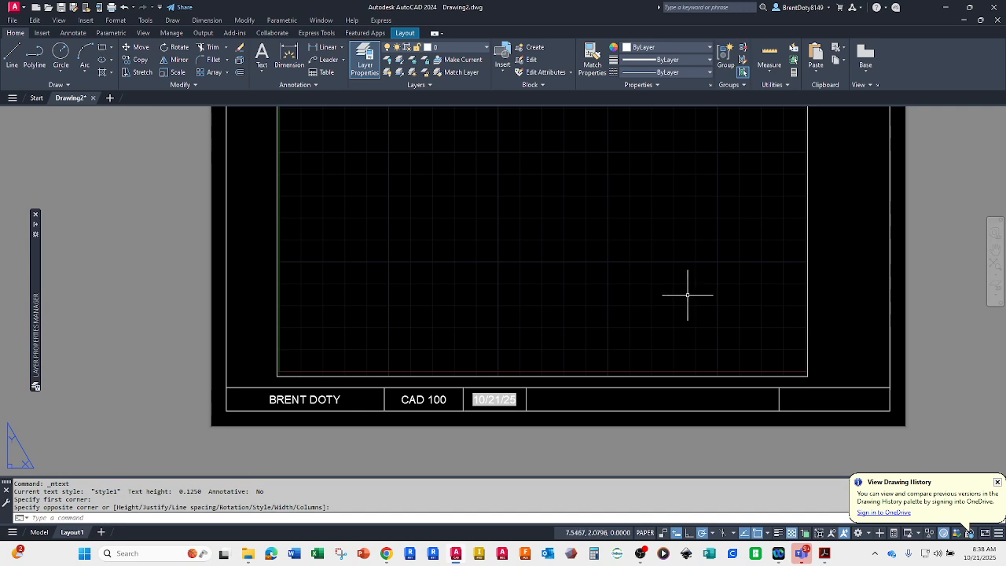
Step: Create a multiline text box across the wide fourth title block cell with Middle Center justification
{"action": "left_click", "coordinate": [263, 72]}
{"action": "left_click", "coordinate": [284, 91]}
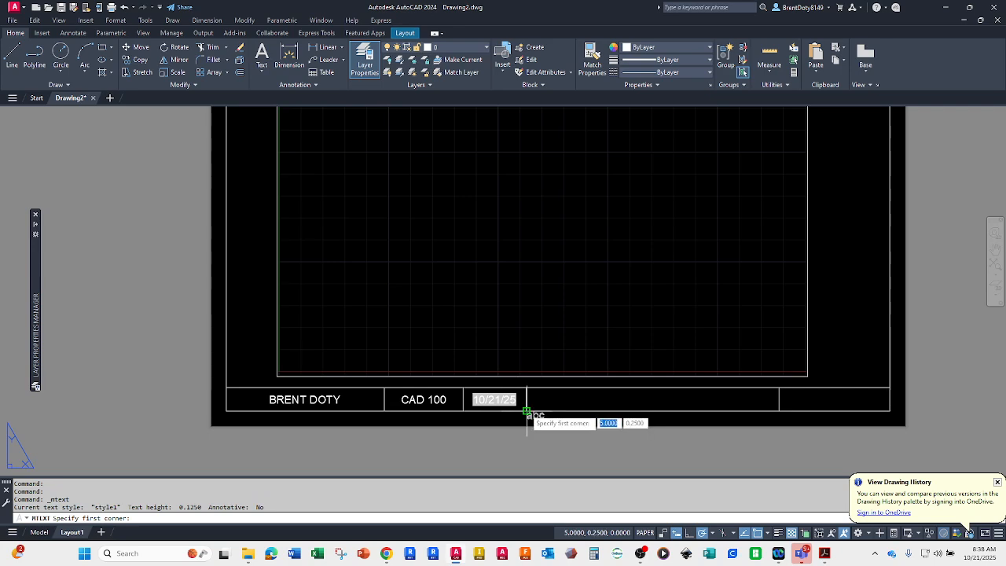
{"action": "left_click", "coordinate": [527, 410]}
{"action": "left_click", "coordinate": [778, 387]}
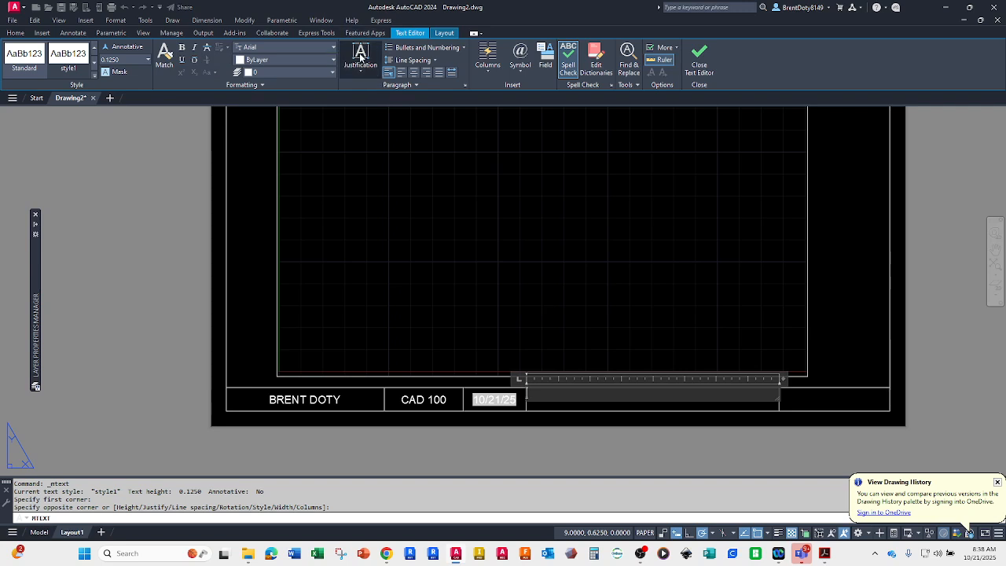
{"action": "left_click", "coordinate": [360, 57]}
{"action": "left_click", "coordinate": [354, 137]}
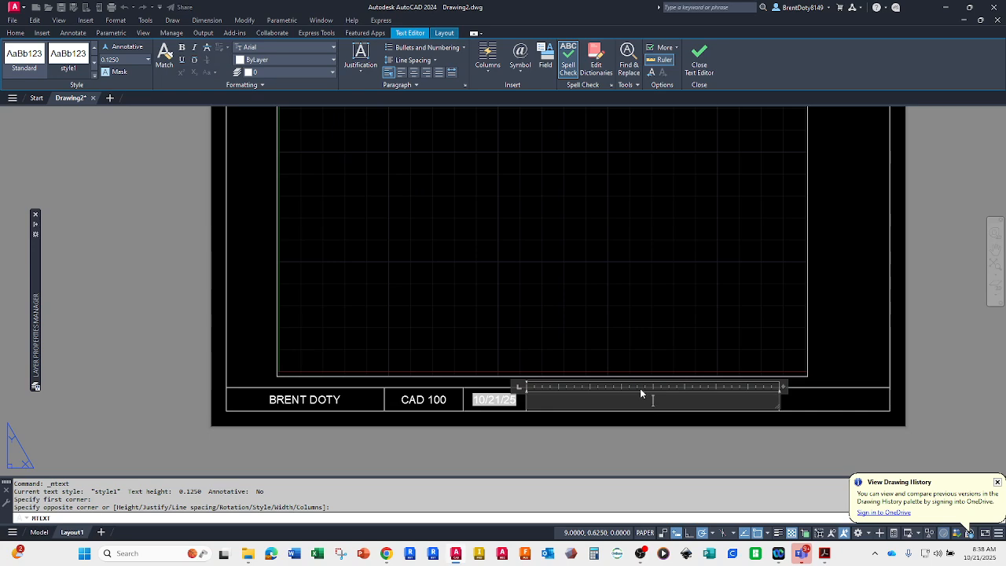
Step: Insert an uppercase Filename field, filename only without the file extension, in the fourth title block cell and finish the text
{"action": "left_click", "coordinate": [545, 67]}
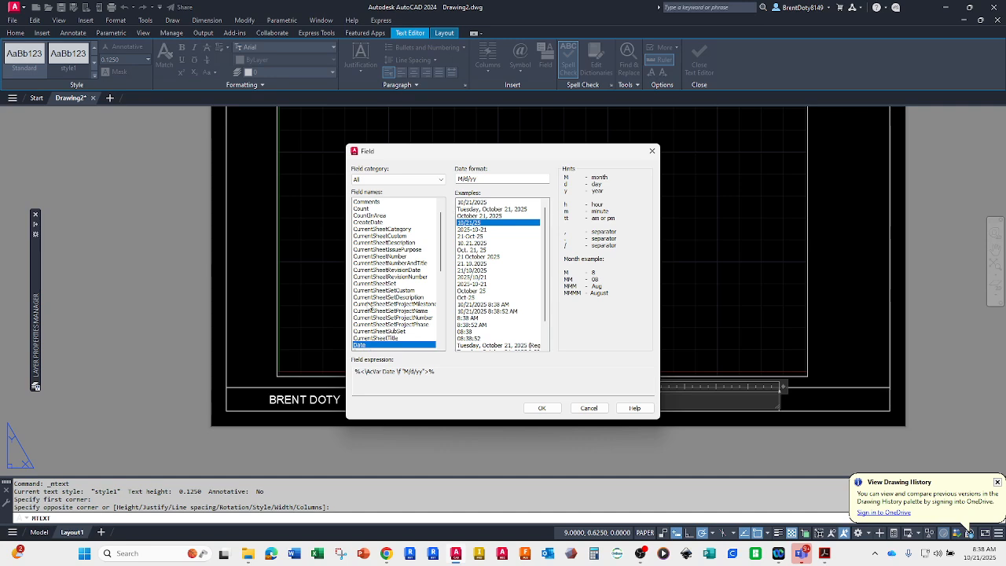
{"action": "scroll", "coordinate": [369, 306], "scroll_direction": "down", "scroll_amount": 3}
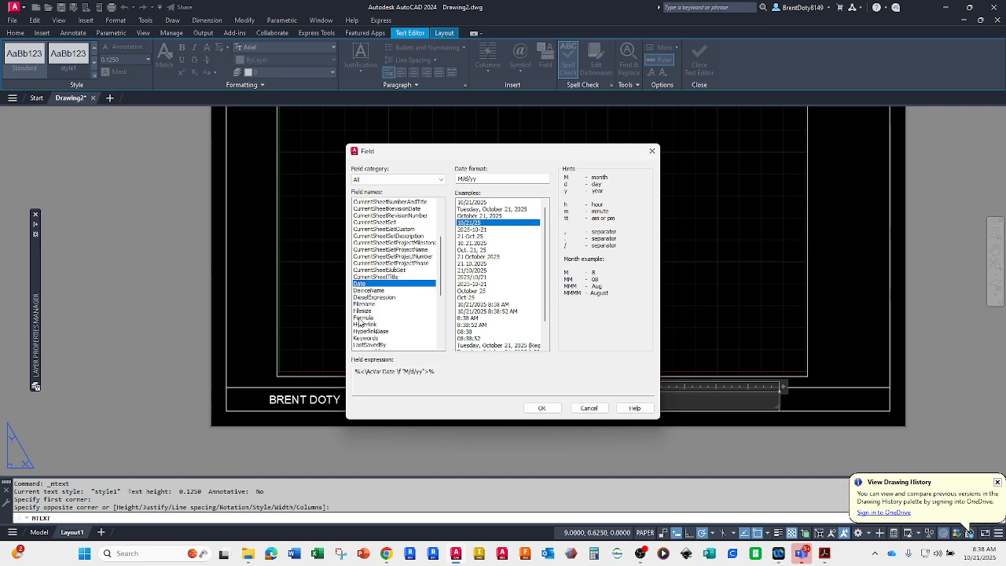
{"action": "left_click", "coordinate": [365, 304]}
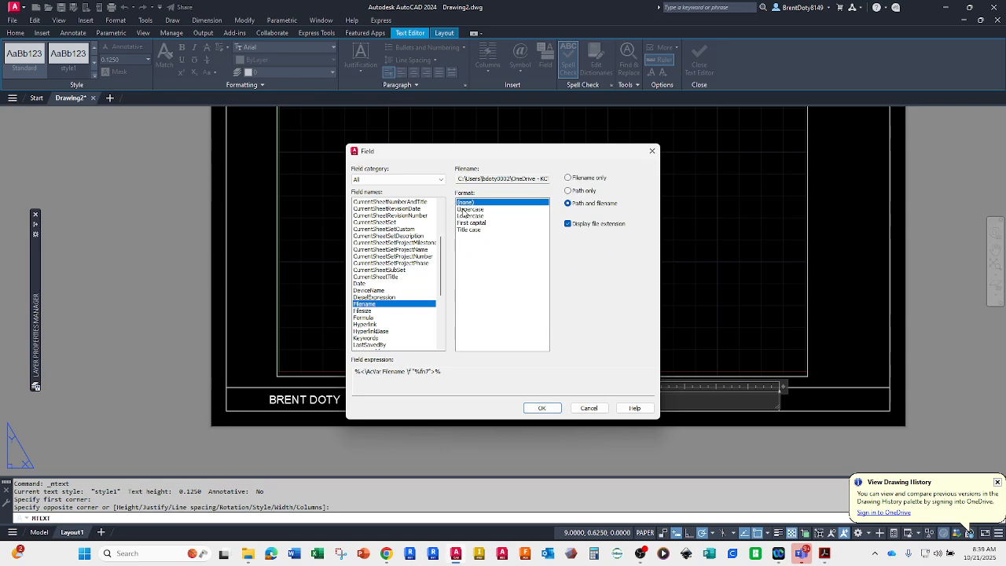
{"action": "left_click", "coordinate": [465, 210]}
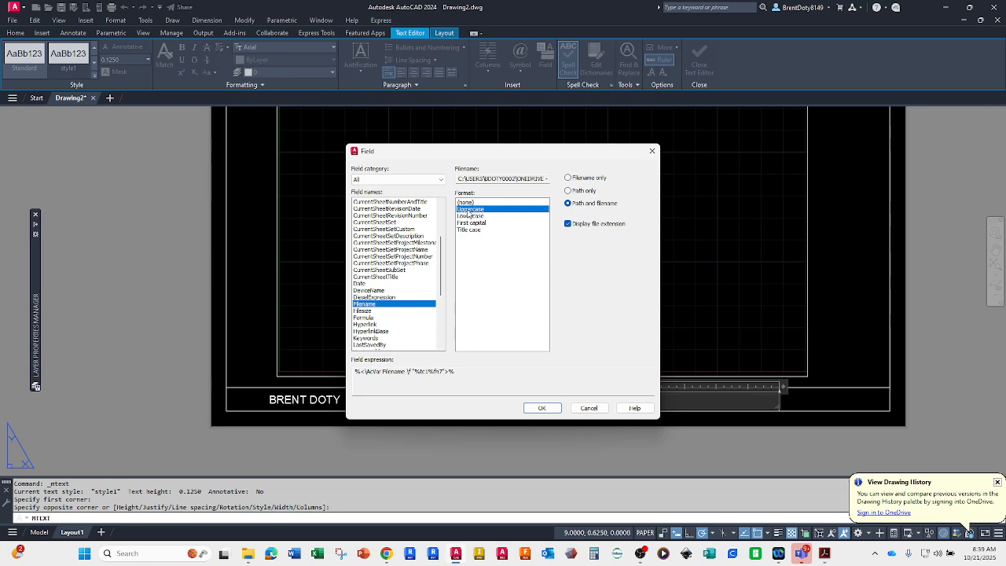
{"action": "left_click", "coordinate": [568, 224]}
{"action": "left_click", "coordinate": [568, 179]}
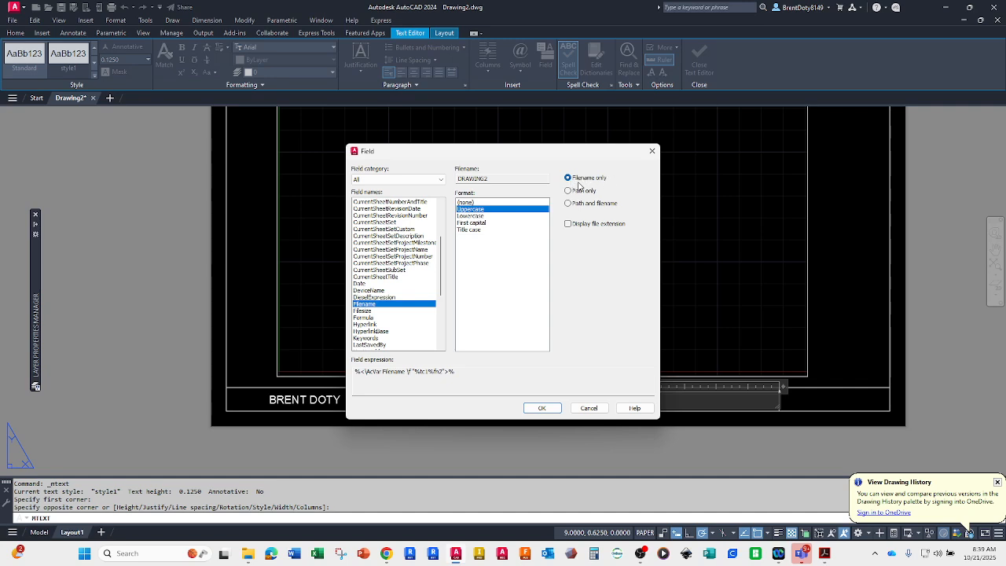
{"action": "left_click", "coordinate": [542, 406]}
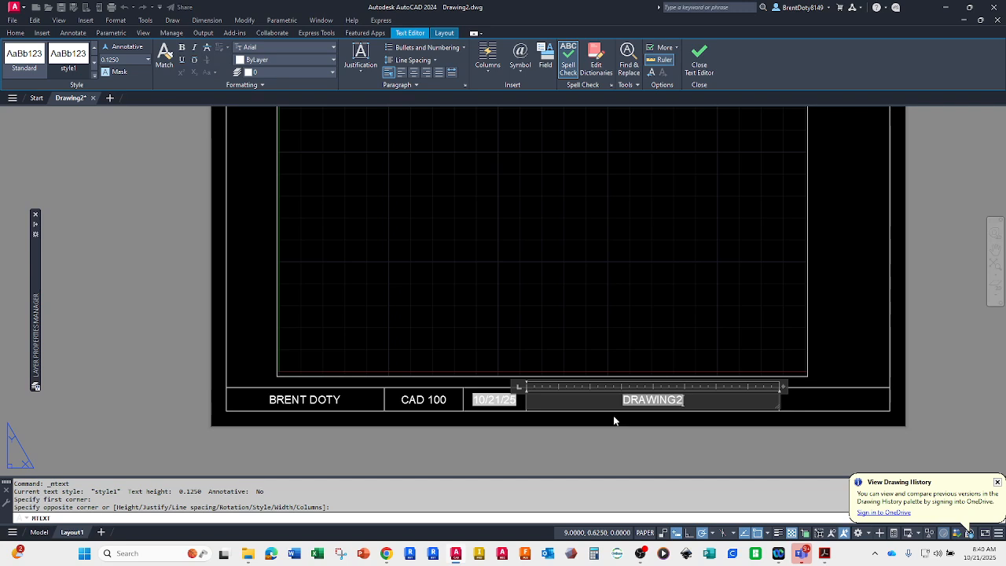
{"action": "left_click", "coordinate": [698, 58]}
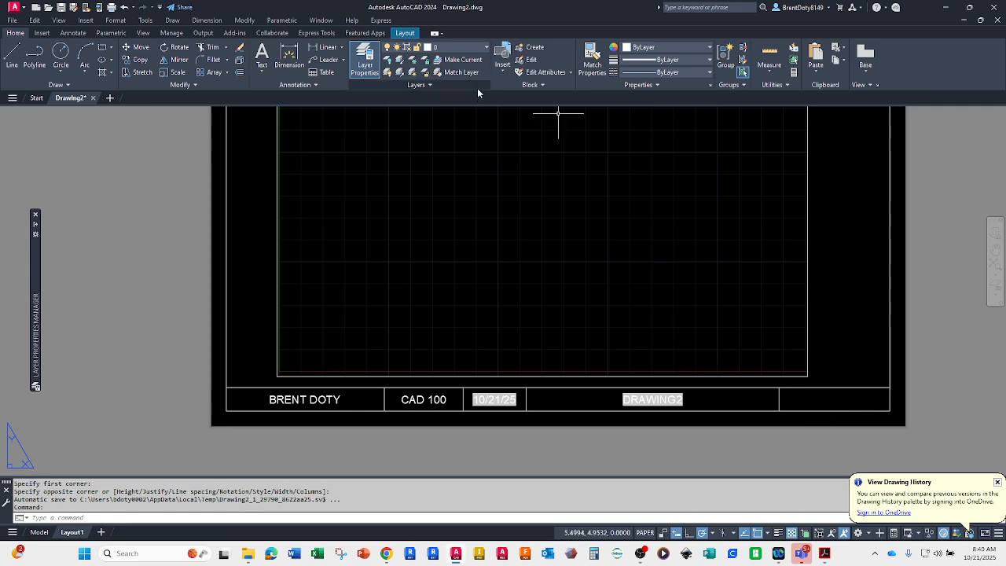
Step: Create a multiline text box across the rightmost title block cell with Middle Center justification
{"action": "left_click", "coordinate": [261, 72]}
{"action": "left_click", "coordinate": [283, 89]}
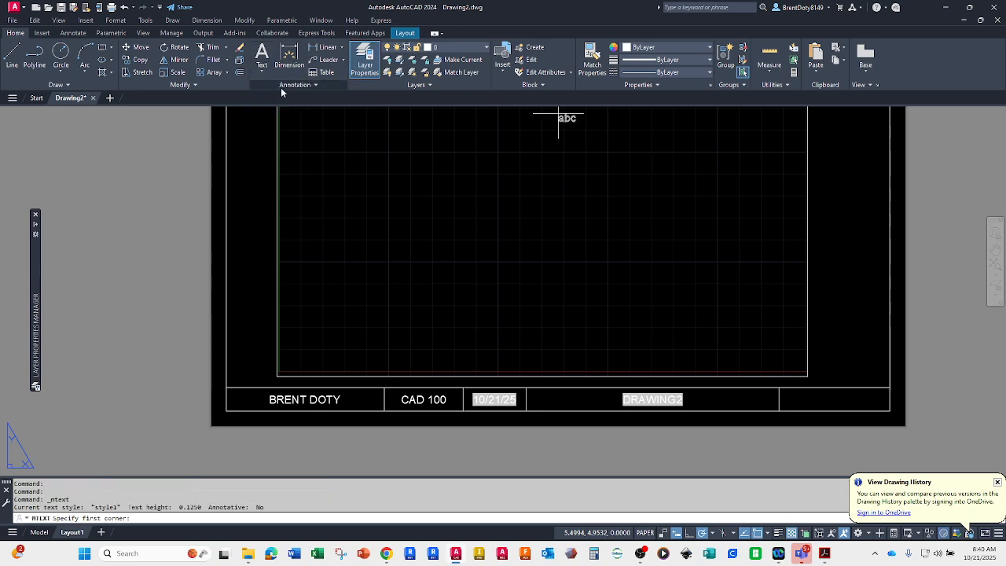
{"action": "left_click", "coordinate": [778, 411]}
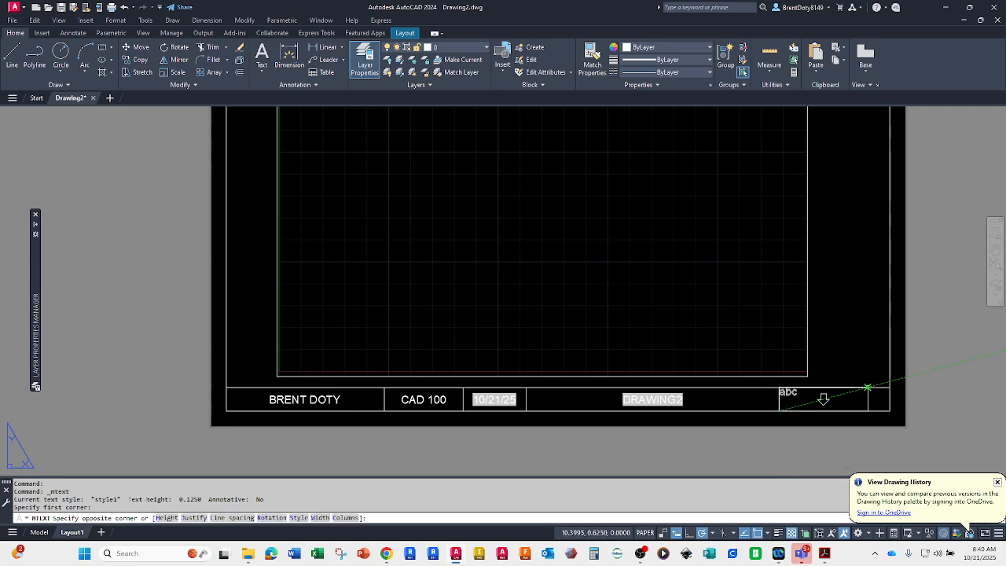
{"action": "left_click", "coordinate": [888, 387]}
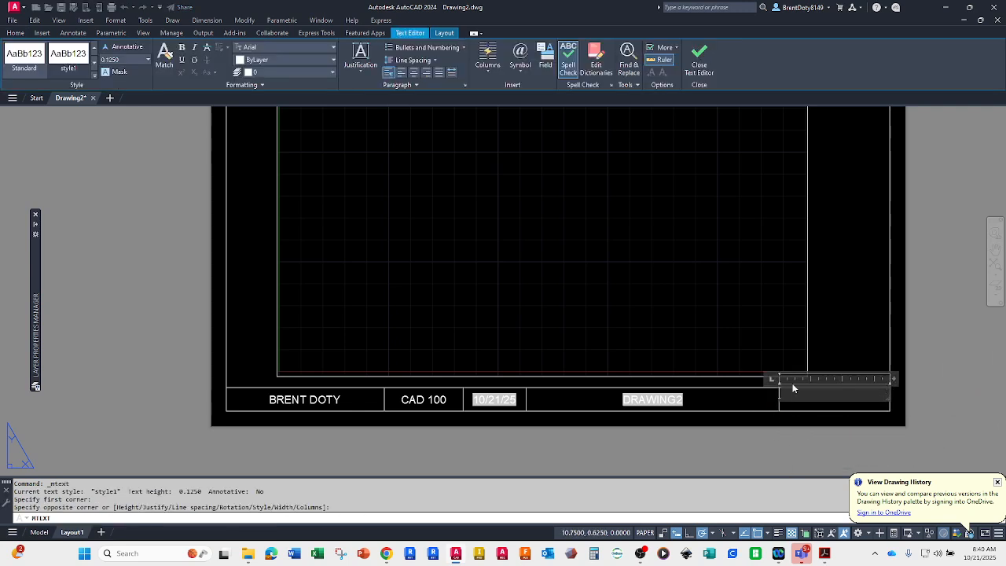
{"action": "left_click", "coordinate": [360, 69]}
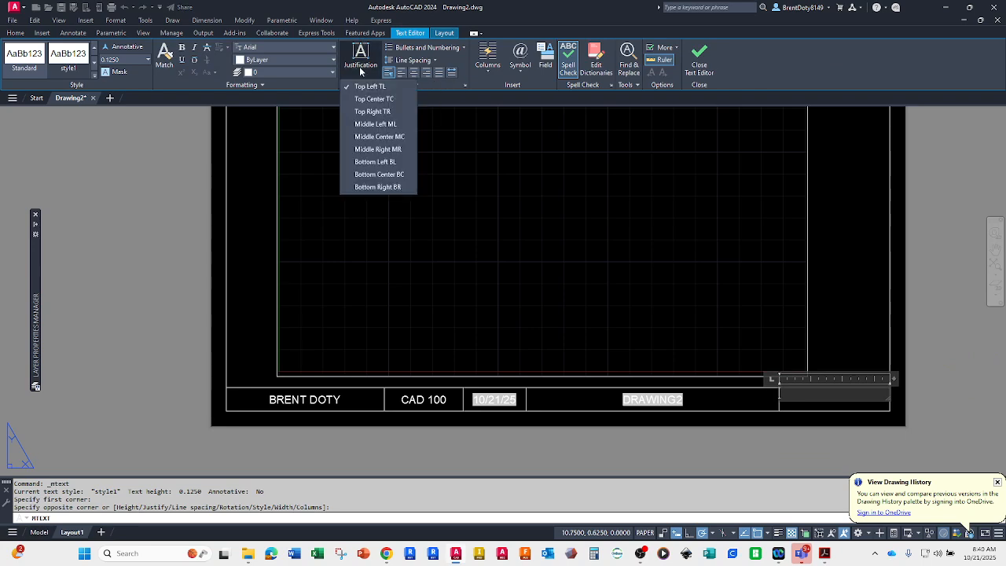
{"action": "left_click", "coordinate": [366, 135]}
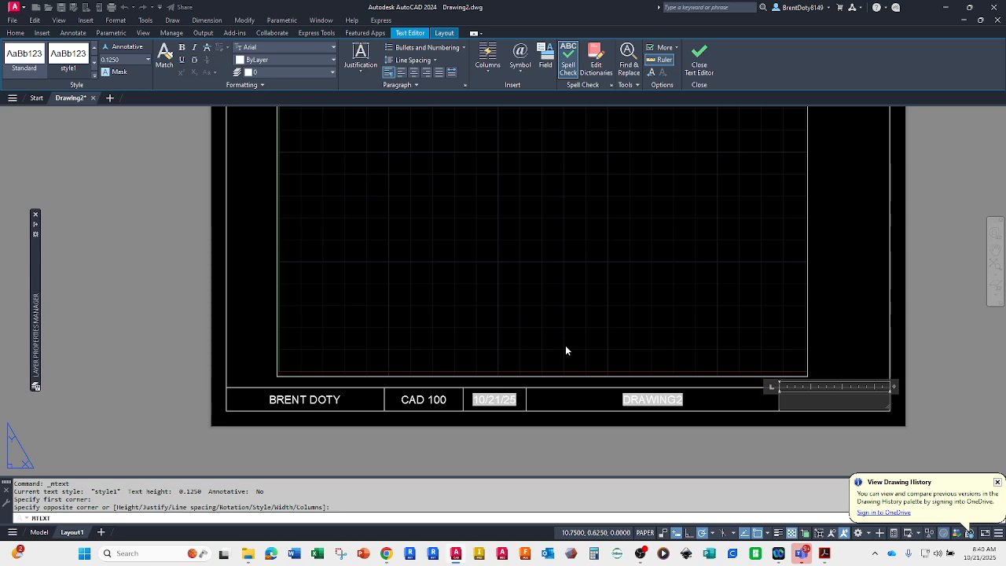
Step: Enter "SCALE:" in the rightmost title block cell and set up an Object field that references the layout viewport
{"action": "type", "text": "SCALE"}
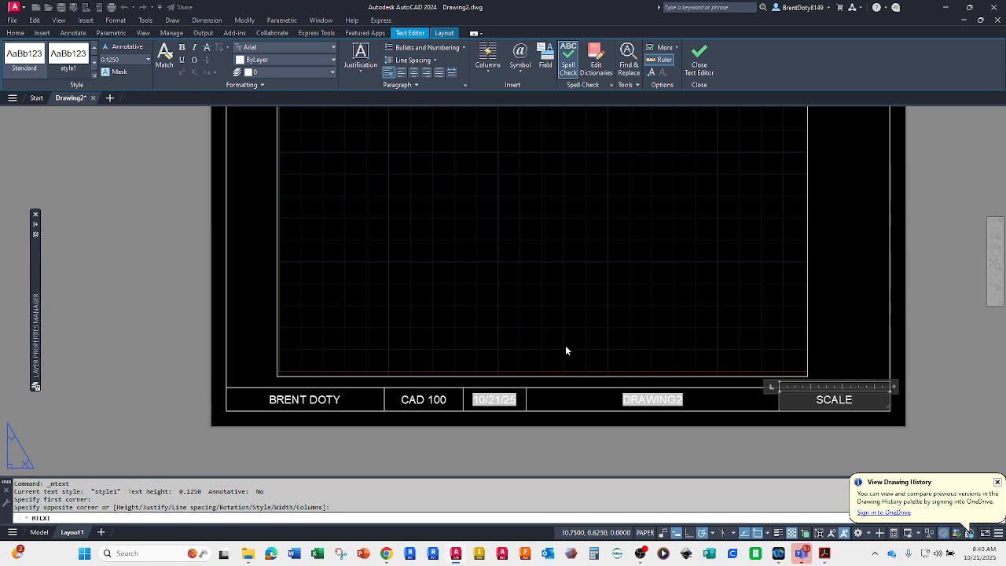
{"action": "type", "text": ":"}
{"action": "left_click", "coordinate": [546, 56]}
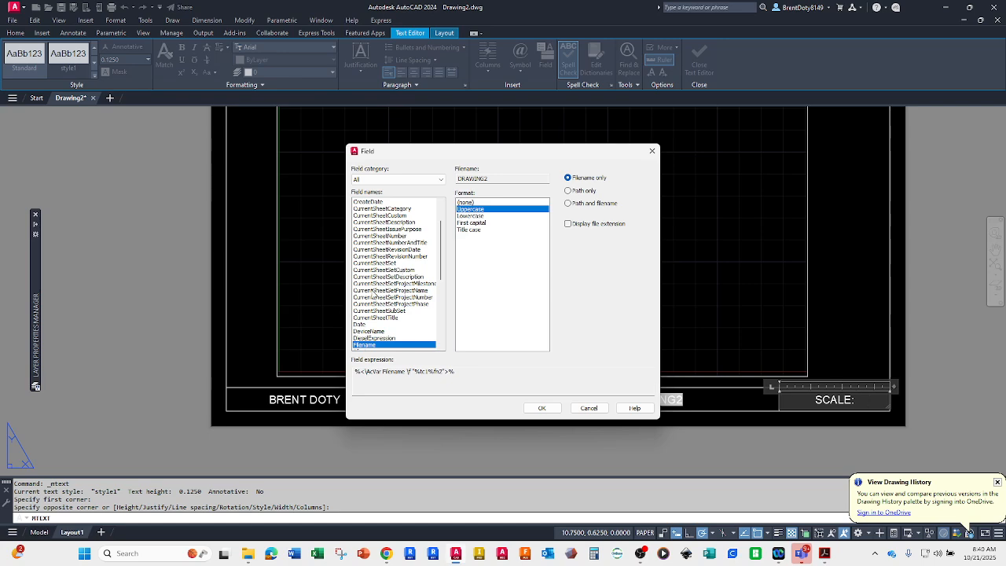
{"action": "scroll", "coordinate": [374, 290], "scroll_direction": "down", "scroll_amount": 2}
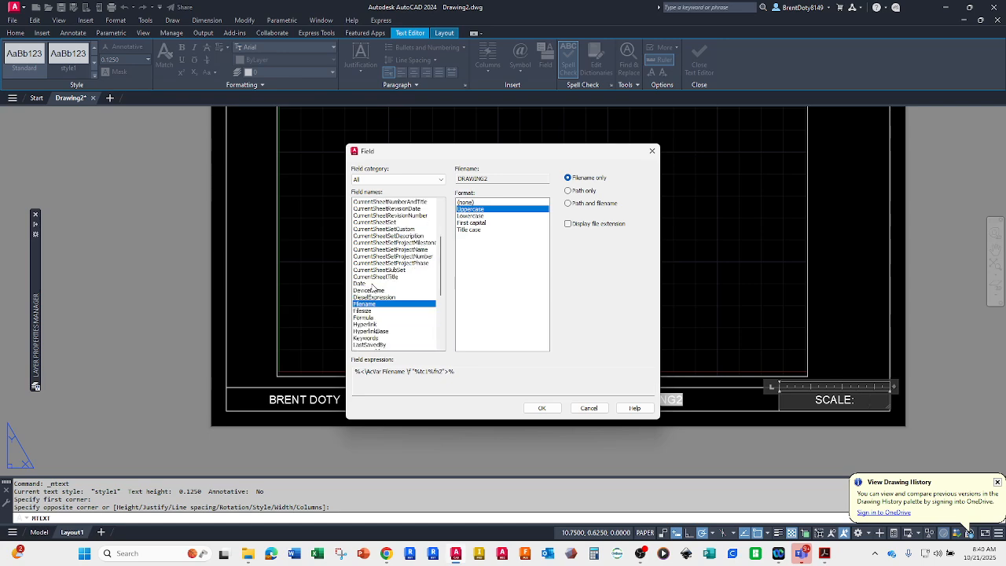
{"action": "scroll", "coordinate": [373, 288], "scroll_direction": "down", "scroll_amount": 1}
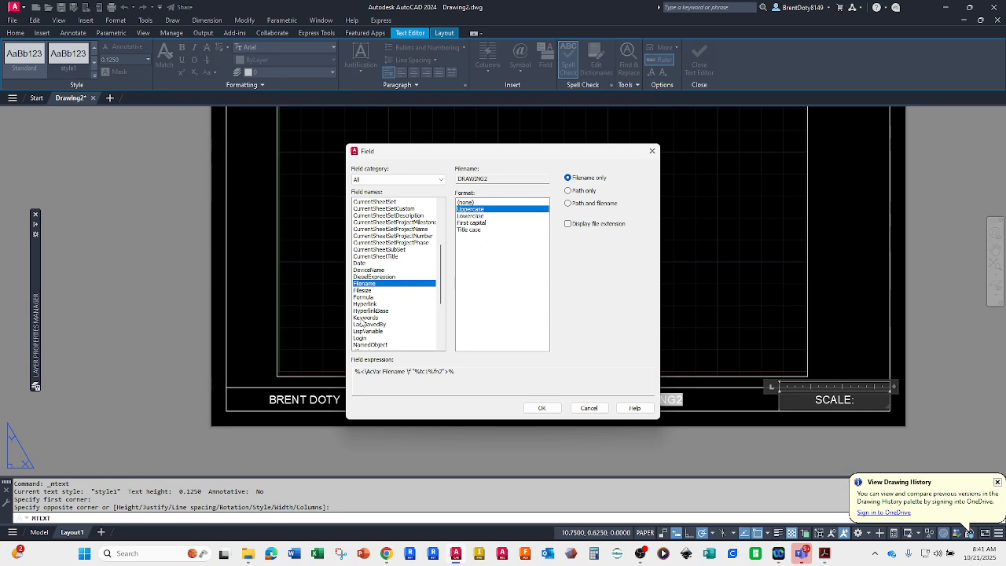
{"action": "scroll", "coordinate": [362, 320], "scroll_direction": "down", "scroll_amount": 3}
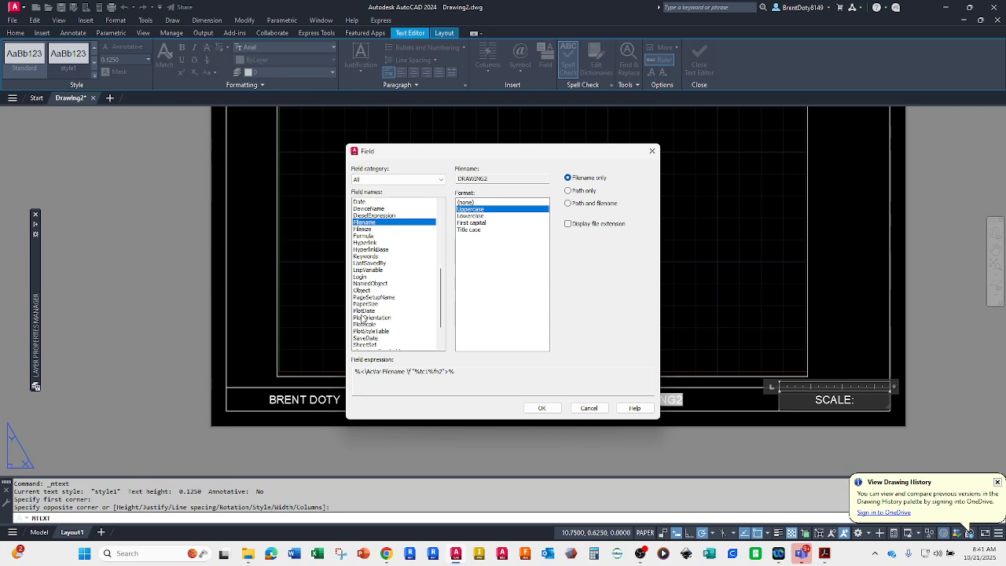
{"action": "left_click", "coordinate": [360, 291]}
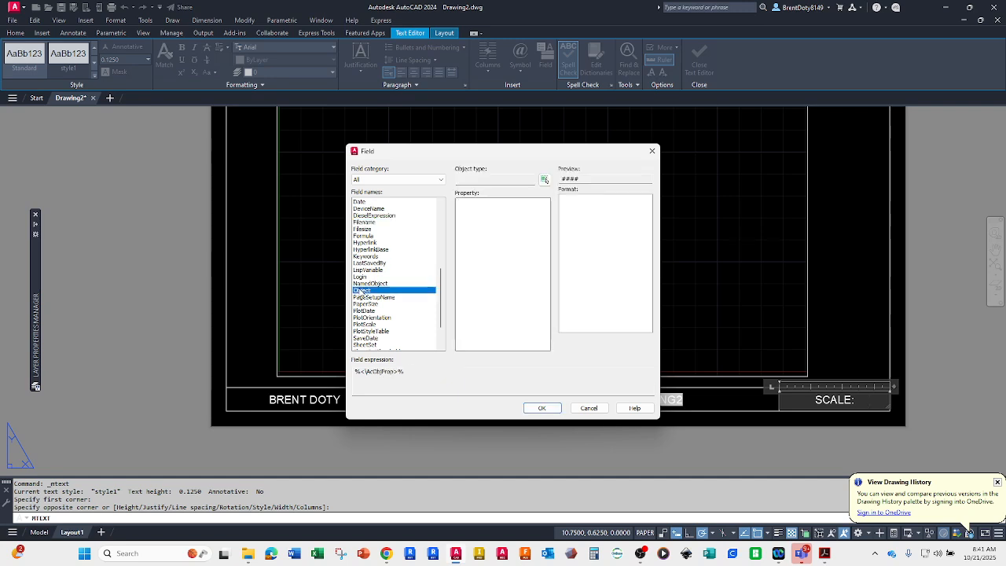
{"action": "left_click", "coordinate": [543, 181]}
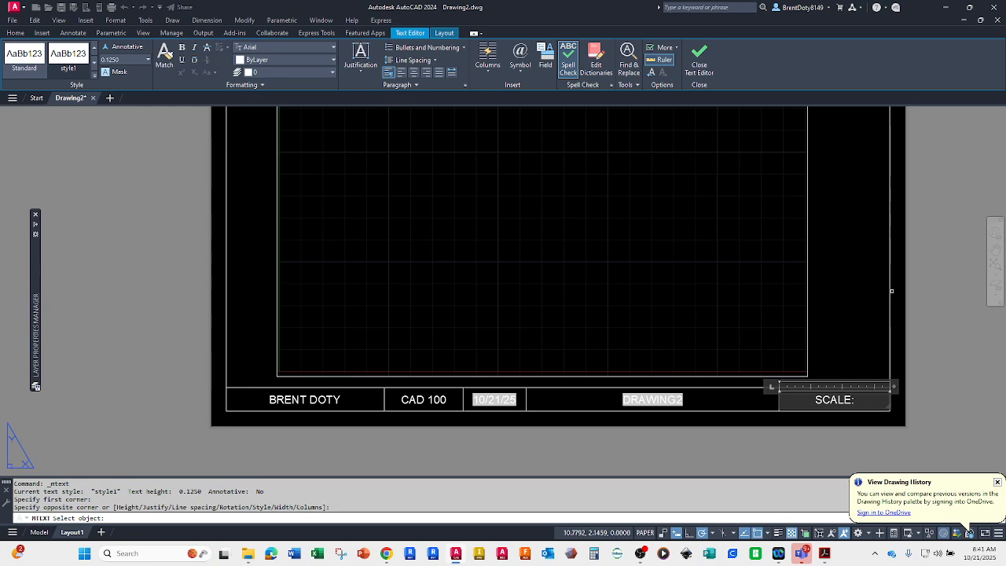
{"action": "left_click", "coordinate": [807, 279]}
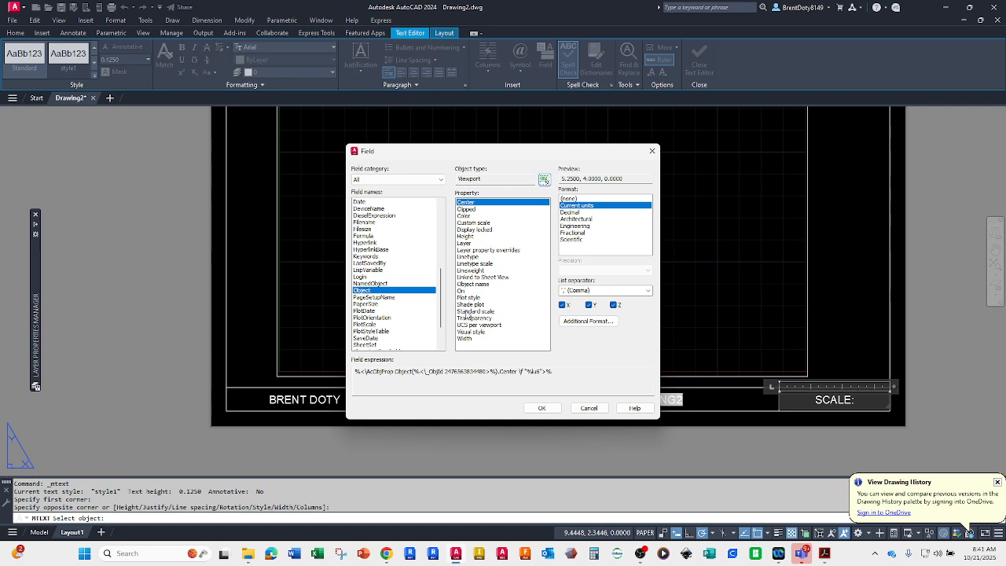
Step: Insert the viewport's Custom scale property as the field, using the Use scale name format, and finish the text
{"action": "left_click", "coordinate": [467, 311]}
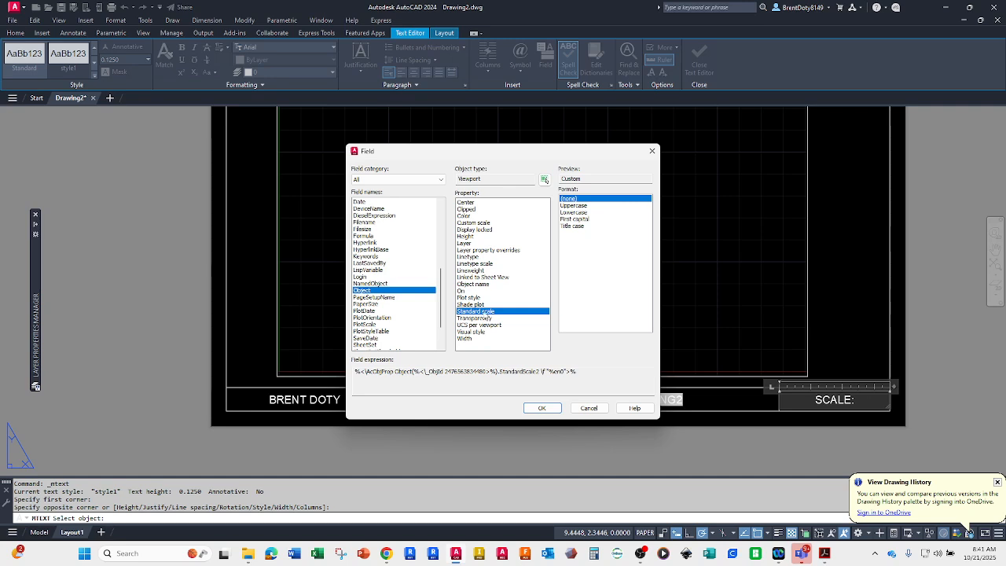
{"action": "left_click", "coordinate": [467, 222]}
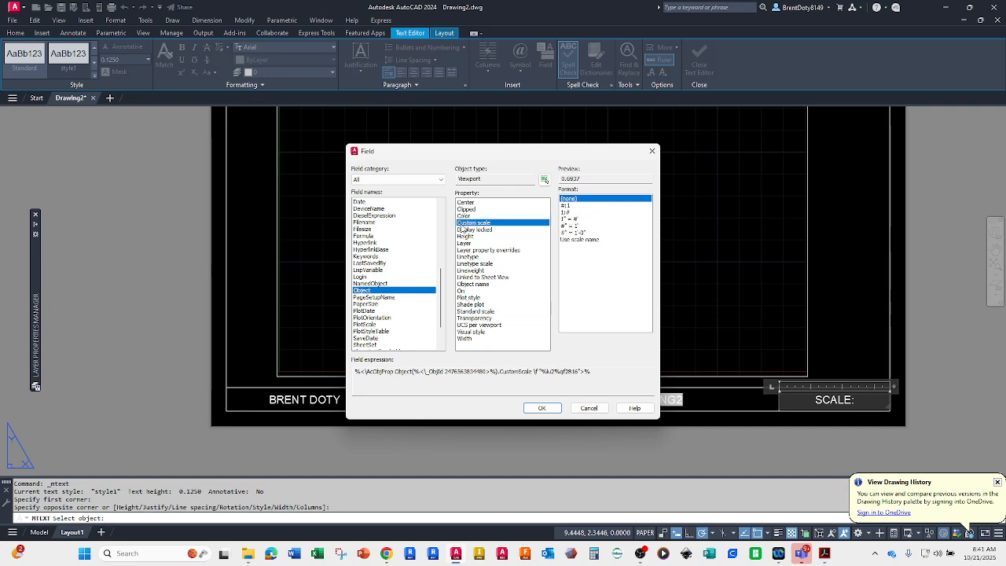
{"action": "left_click", "coordinate": [577, 239]}
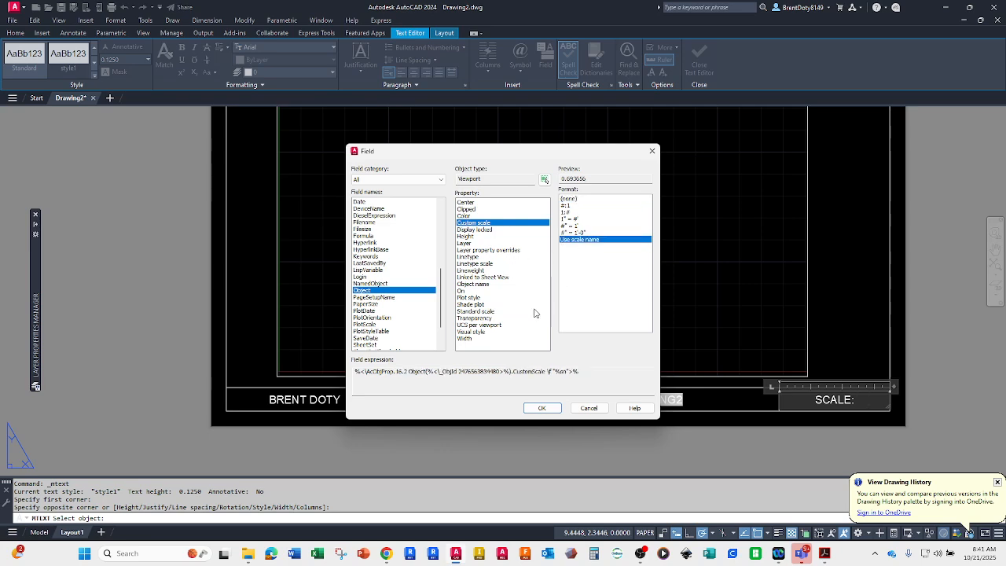
{"action": "left_click", "coordinate": [541, 408]}
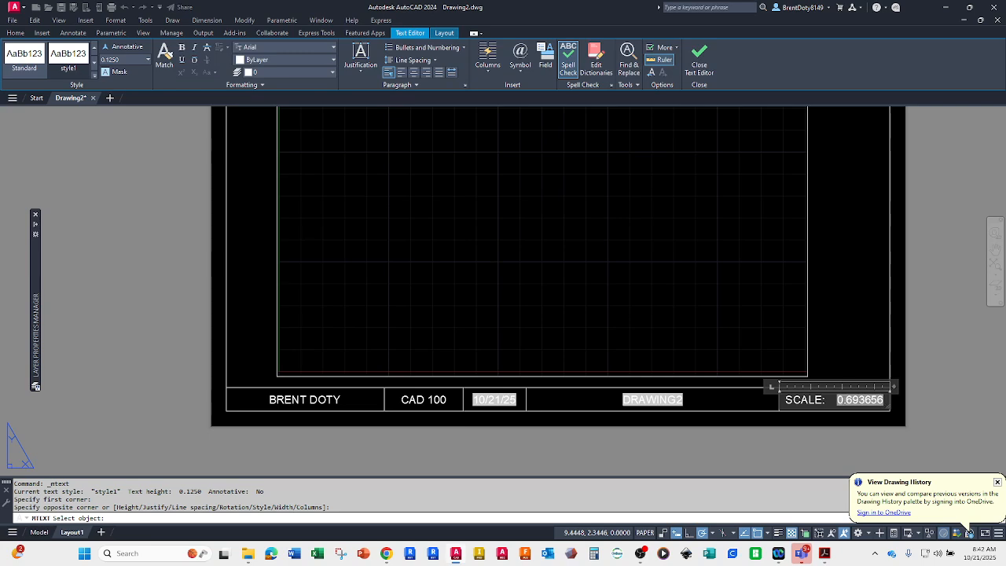
{"action": "left_click", "coordinate": [699, 61]}
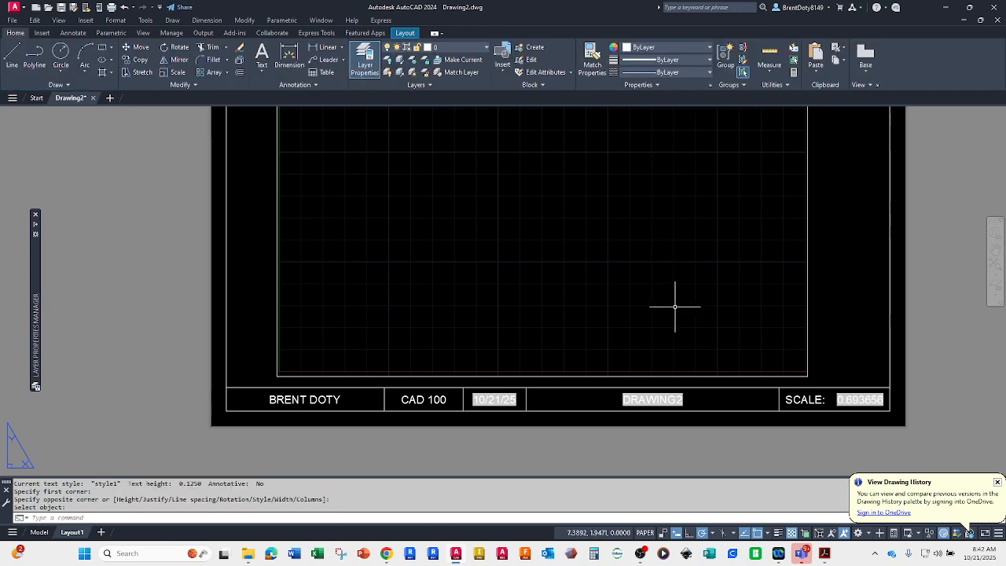
Step: Stretch the viewport from the border's upper-left corner to the upper-right corner of the title block so it fills the drawing area
{"action": "left_click", "coordinate": [275, 363]}
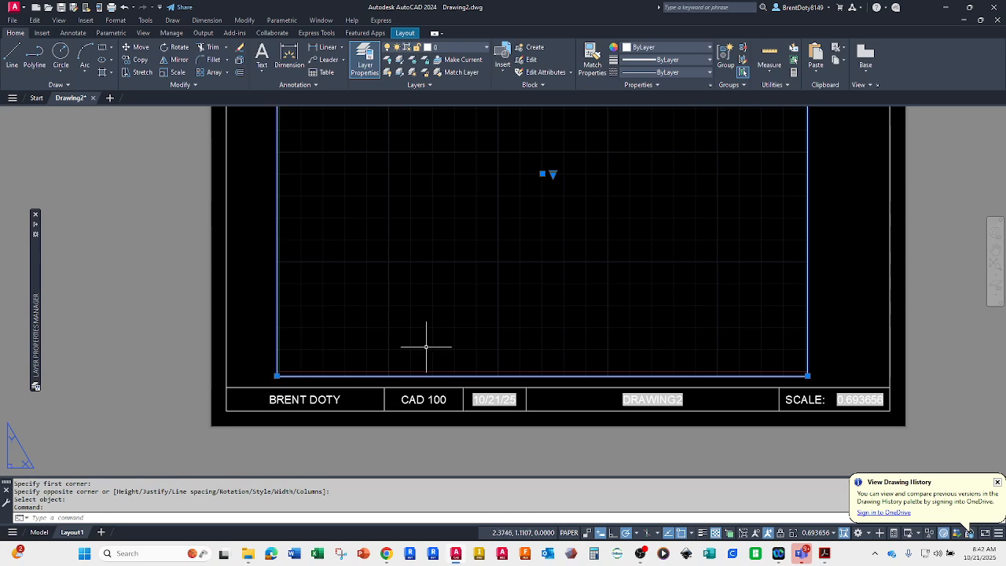
{"action": "scroll", "coordinate": [532, 328], "scroll_direction": "down", "scroll_amount": 6}
{"action": "scroll", "coordinate": [536, 279], "scroll_direction": "up", "scroll_amount": 3}
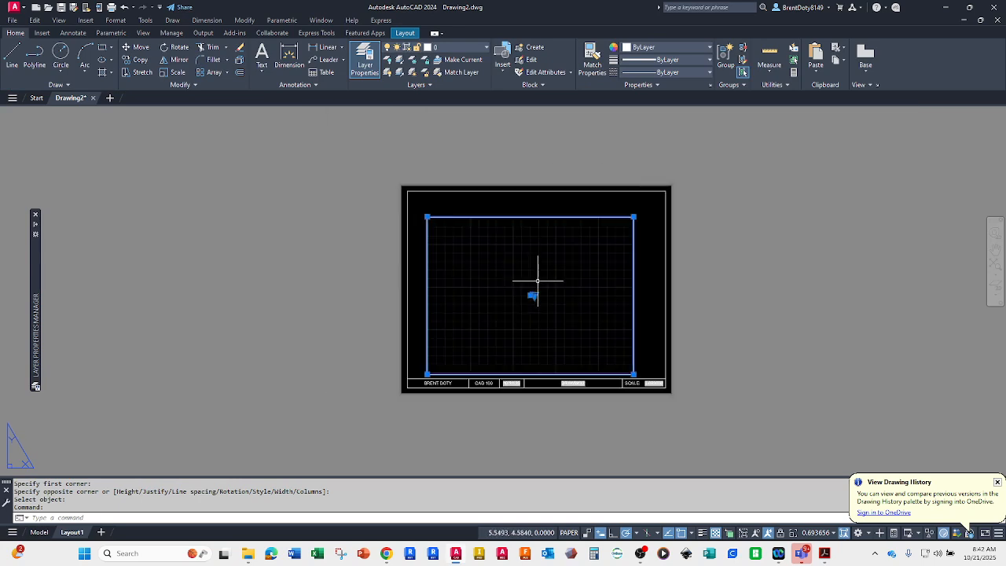
{"action": "scroll", "coordinate": [642, 380], "scroll_direction": "up", "scroll_amount": 2}
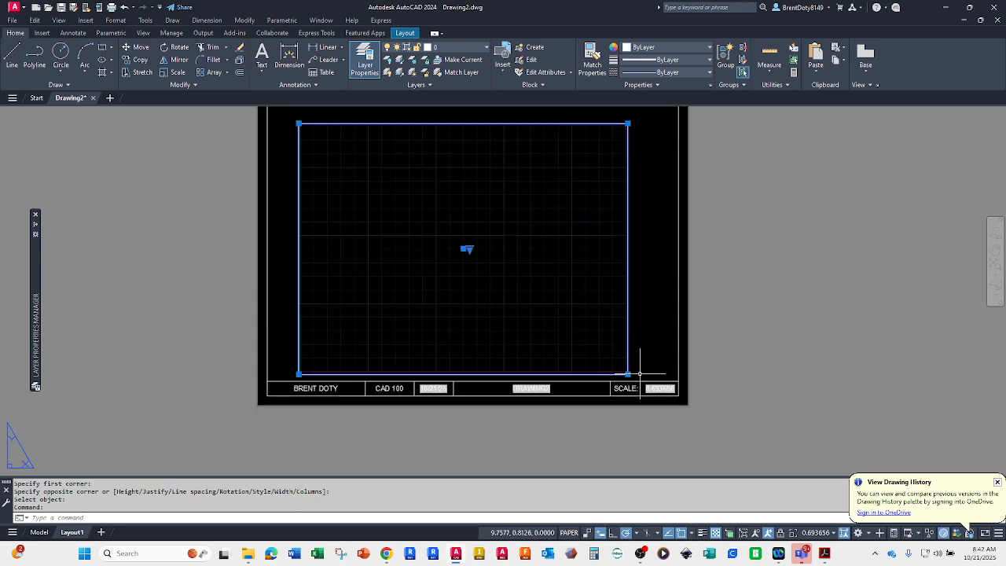
{"action": "middle_click_drag", "start_coordinate": [543, 300], "coordinate": [617, 337]}
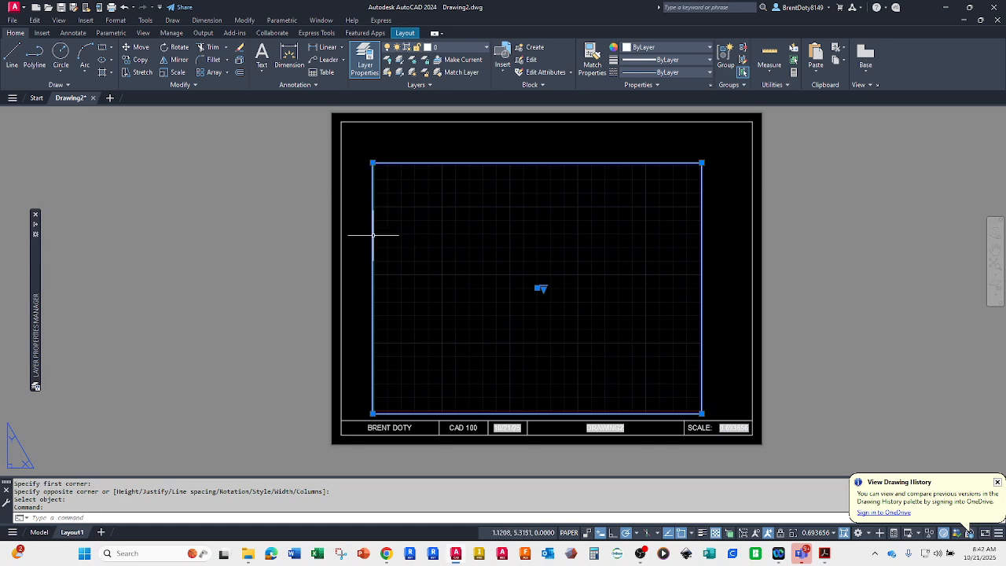
{"action": "left_click", "coordinate": [372, 162]}
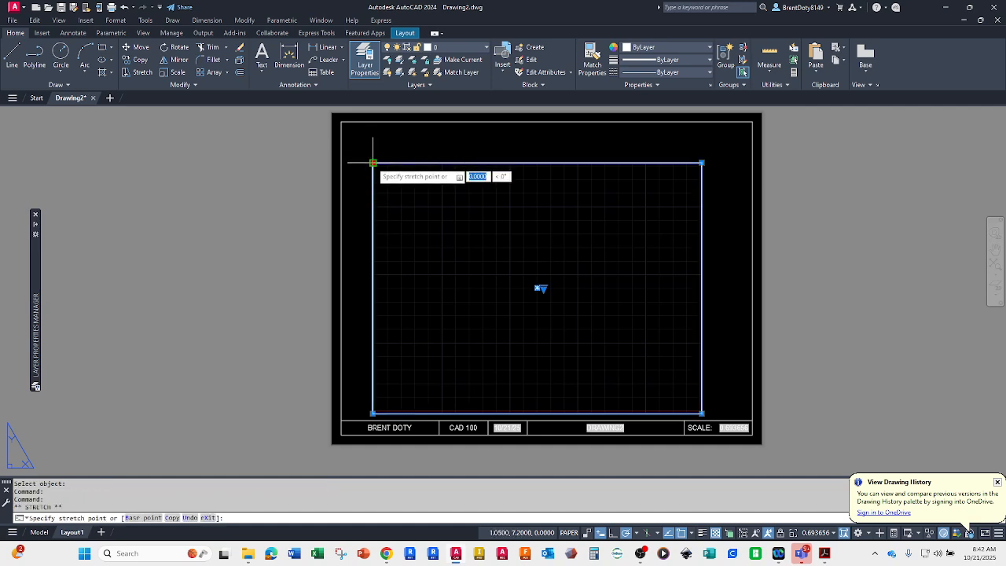
{"action": "left_click", "coordinate": [341, 121]}
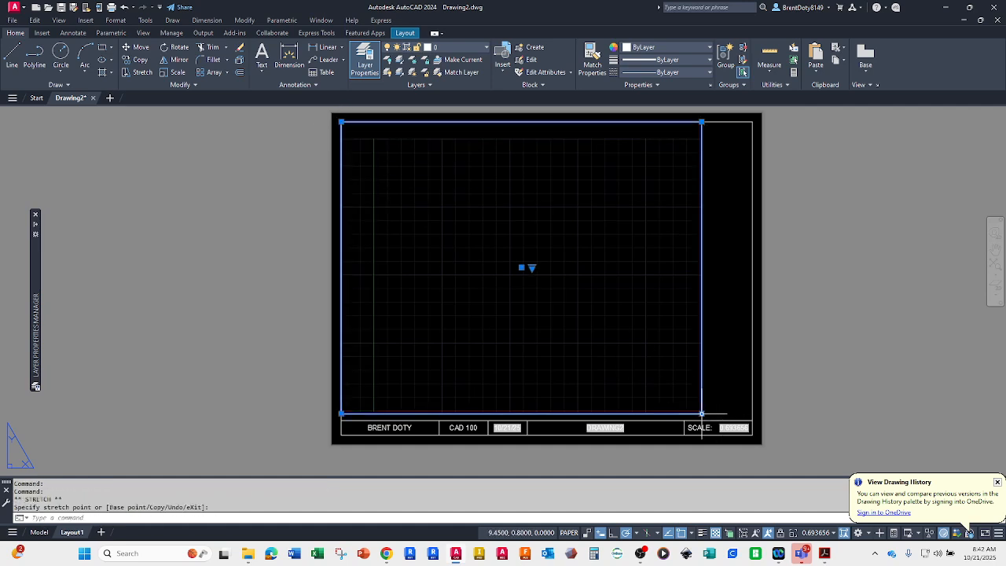
{"action": "left_click", "coordinate": [701, 412]}
{"action": "left_click", "coordinate": [751, 420]}
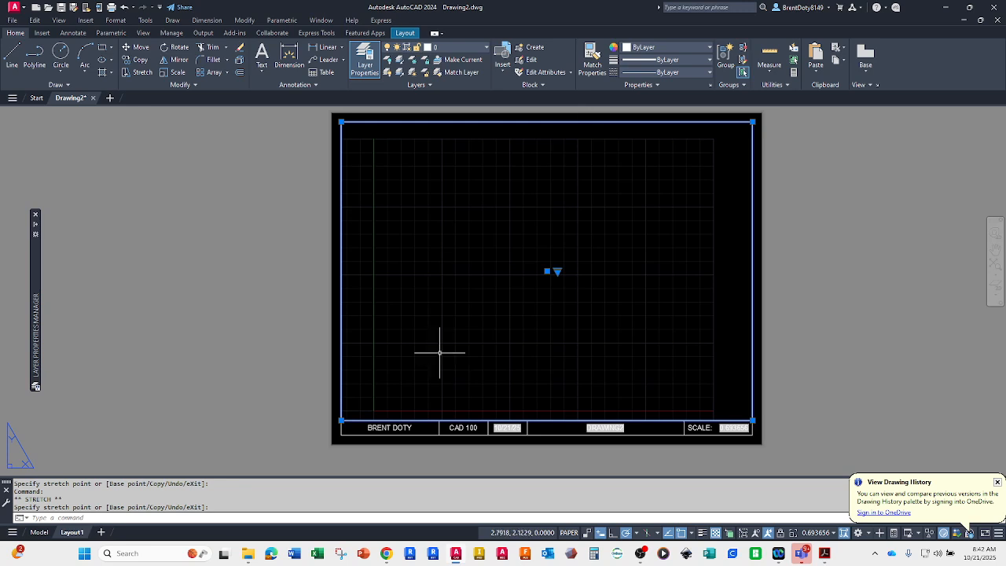
{"action": "key", "text": "Escape"}
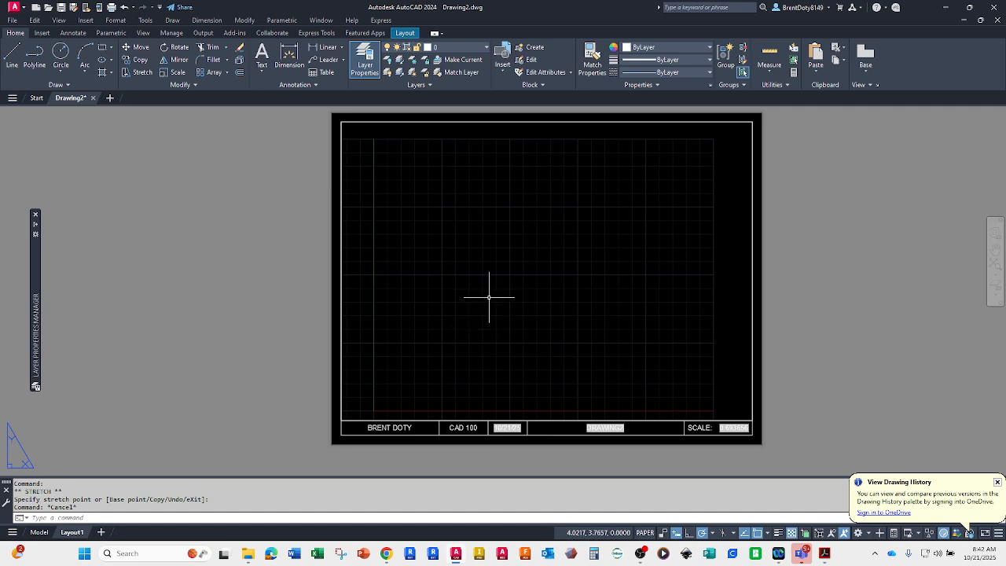
Step: Activate model space inside the viewport, set the viewport scale to 1:1, and return to paper space
{"action": "double_click", "coordinate": [571, 258]}
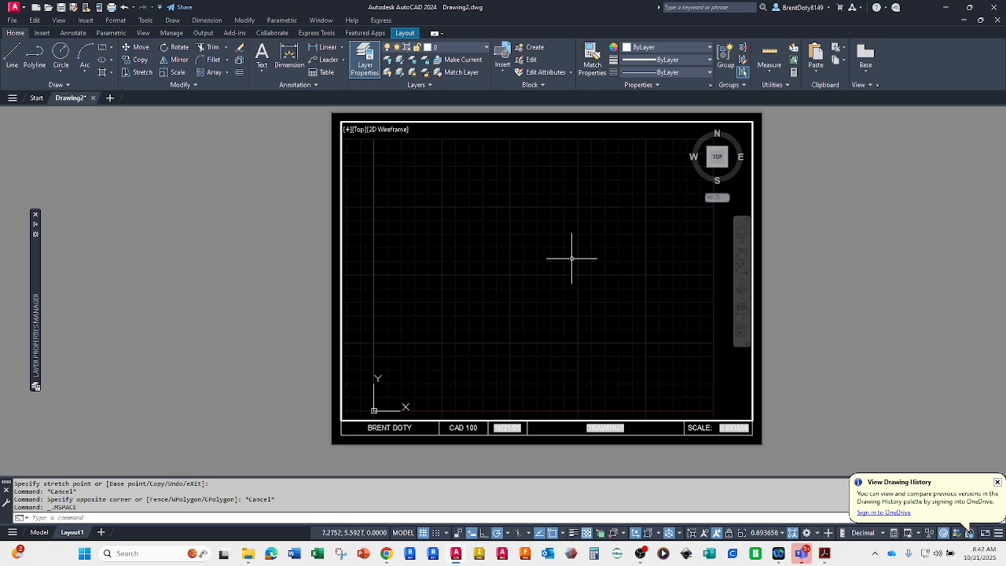
{"action": "double_click", "coordinate": [888, 252]}
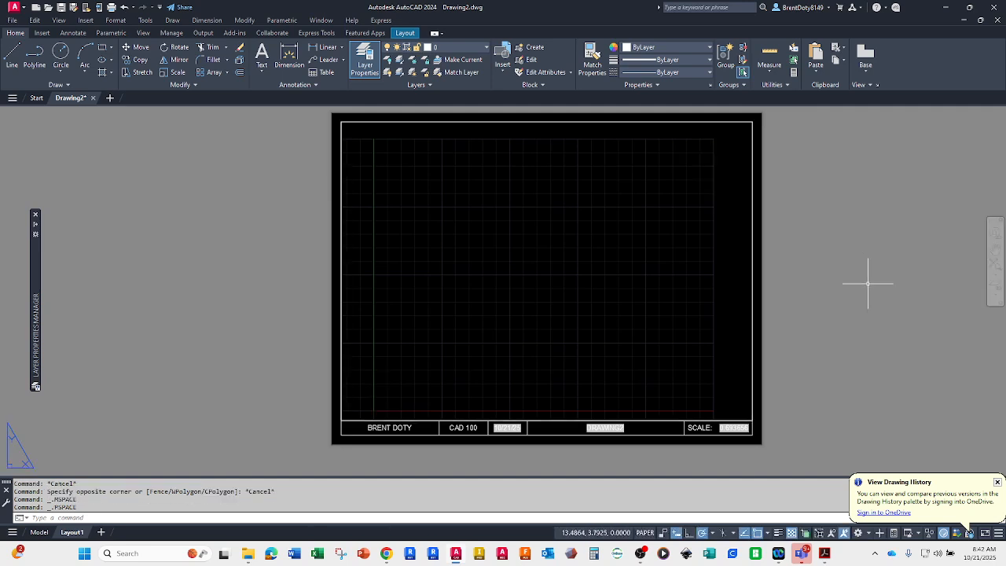
{"action": "left_click", "coordinate": [644, 533]}
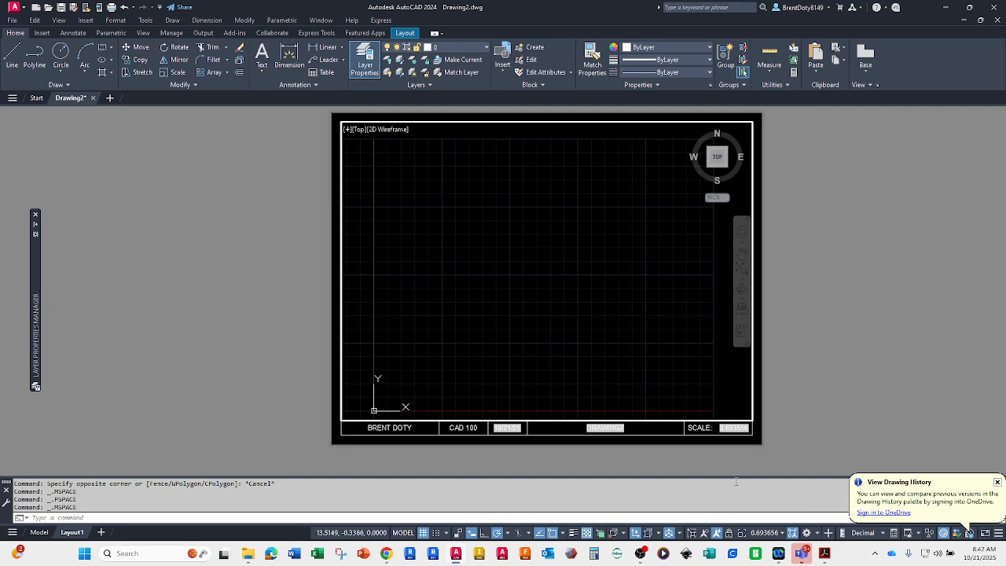
{"action": "left_click", "coordinate": [781, 534]}
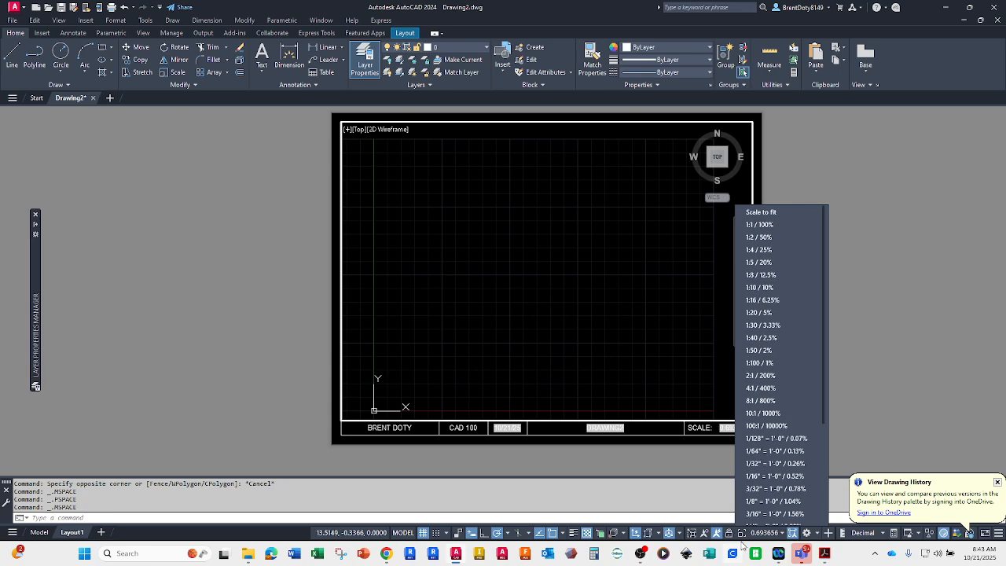
{"action": "left_click", "coordinate": [750, 226]}
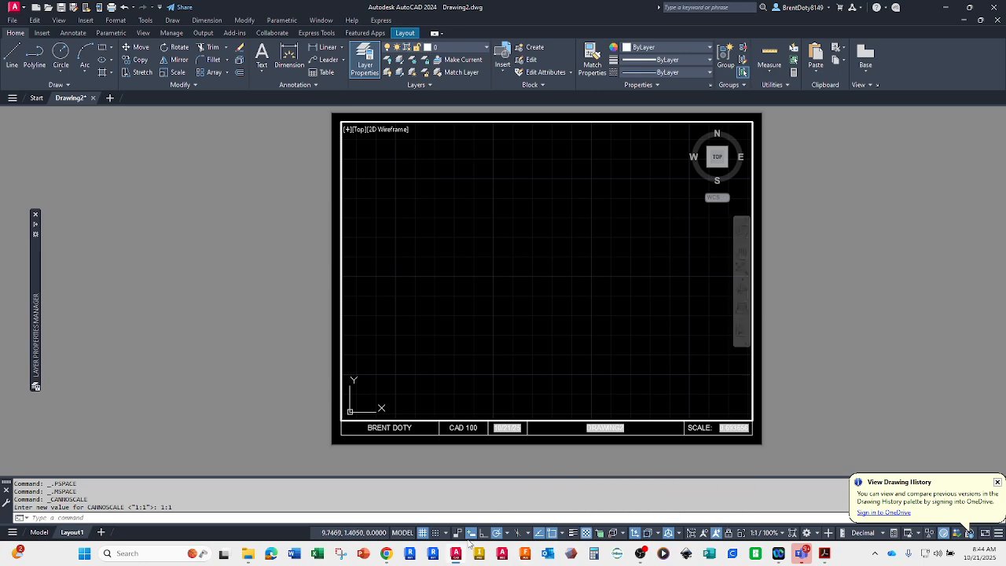
{"action": "left_click", "coordinate": [401, 532]}
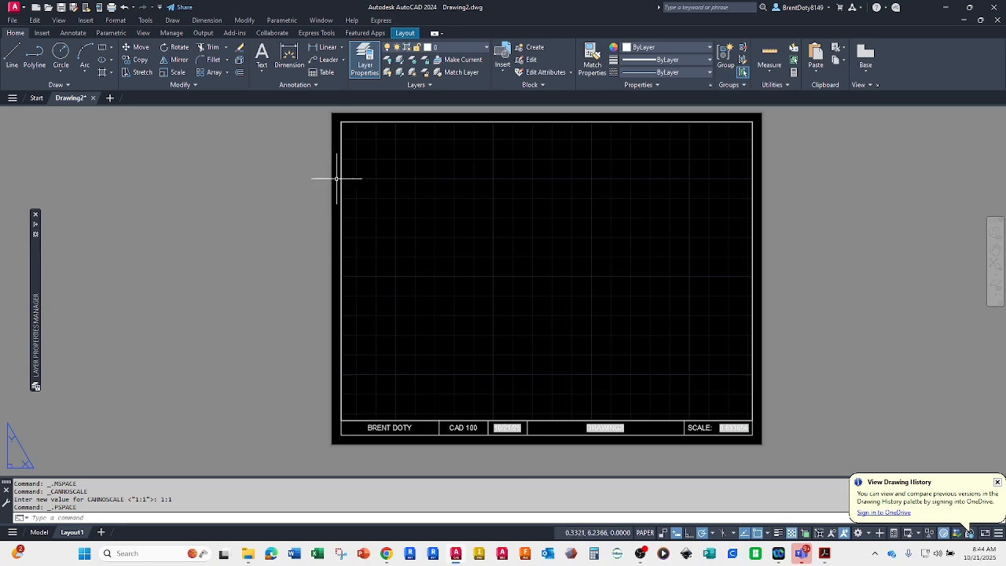
Step: Save the drawing, then run Update Fields on all the title block objects
{"action": "left_click", "coordinate": [61, 7]}
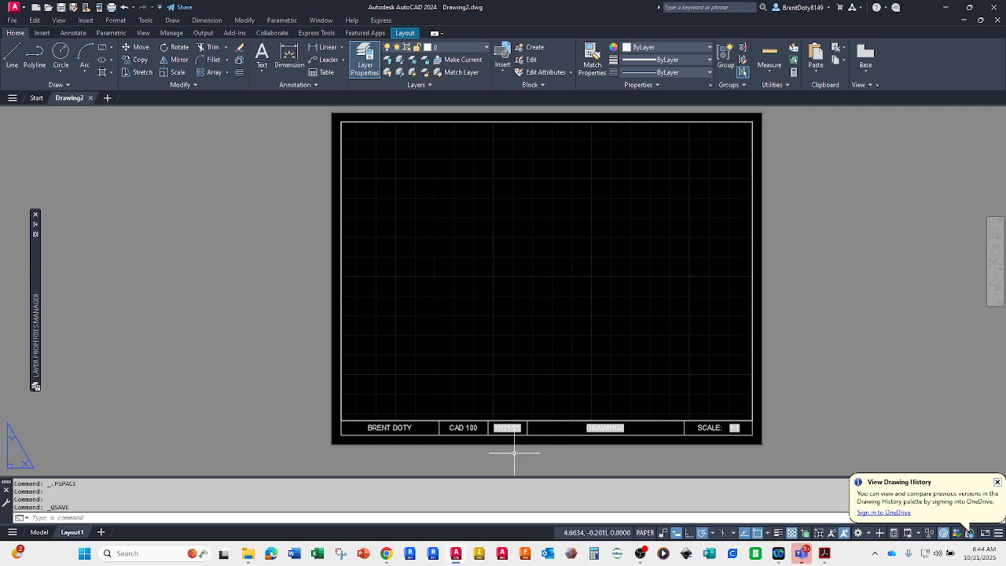
{"action": "left_click", "coordinate": [41, 32]}
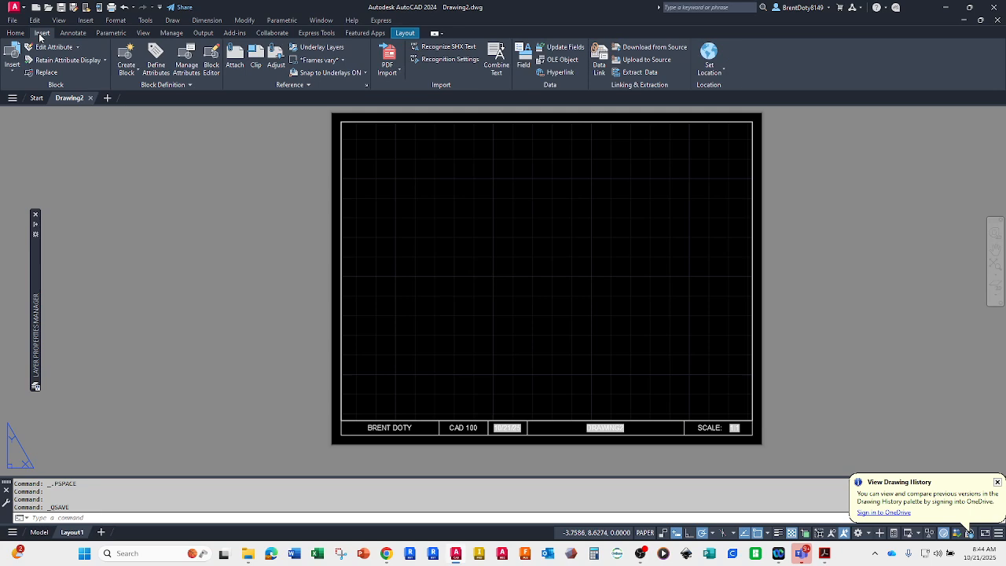
{"action": "left_click", "coordinate": [562, 48]}
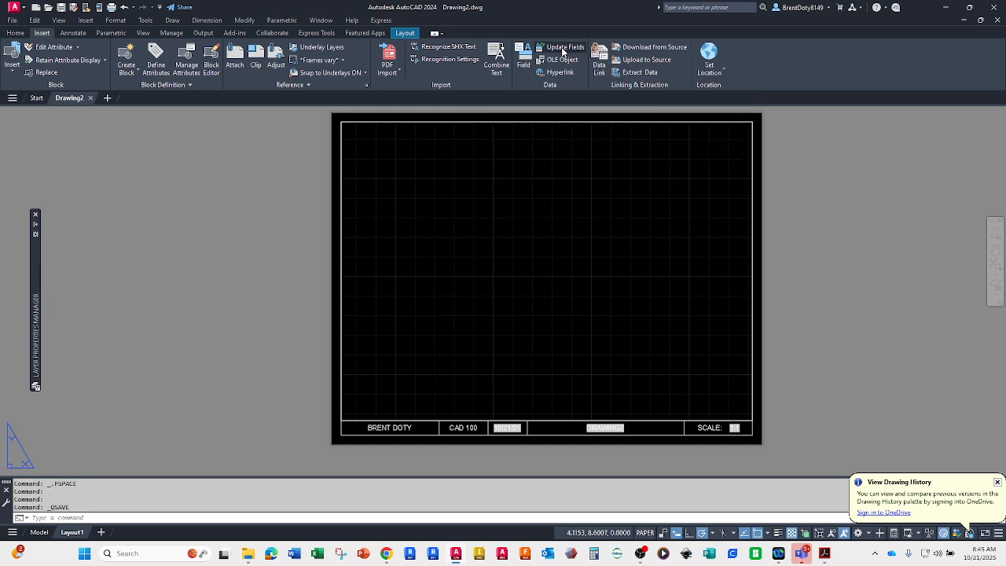
{"action": "left_click", "coordinate": [310, 336]}
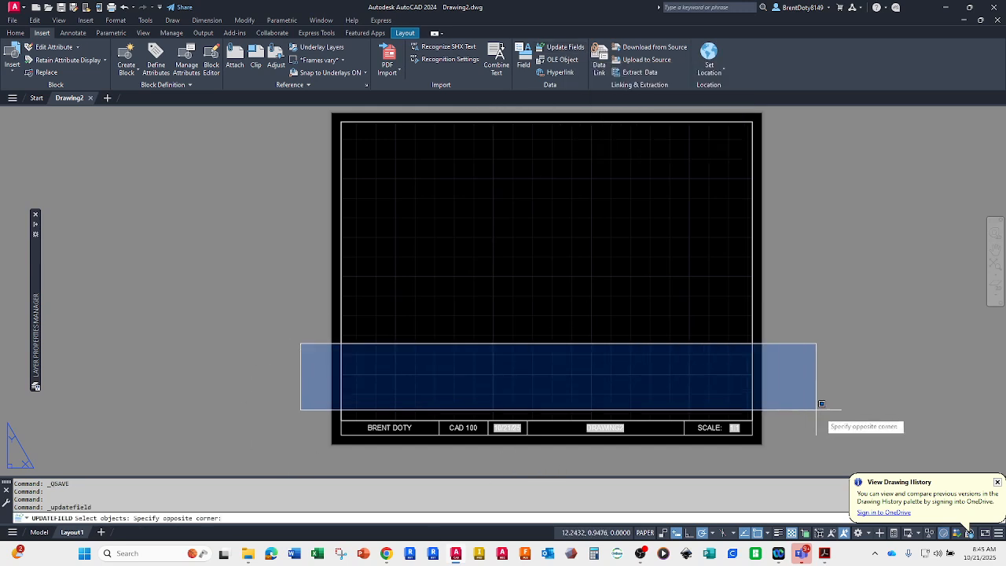
{"action": "left_click", "coordinate": [818, 465]}
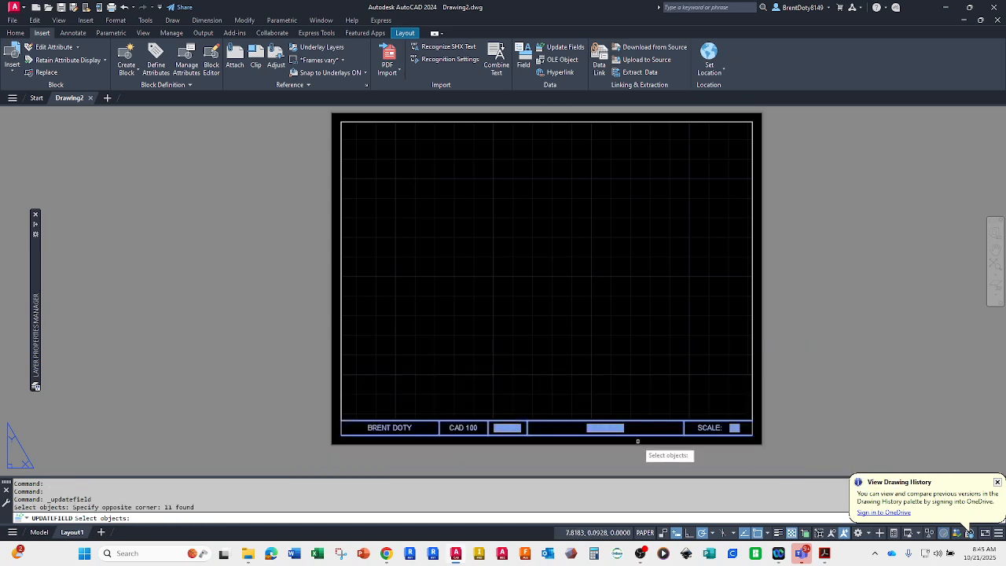
{"action": "key", "text": "Return"}
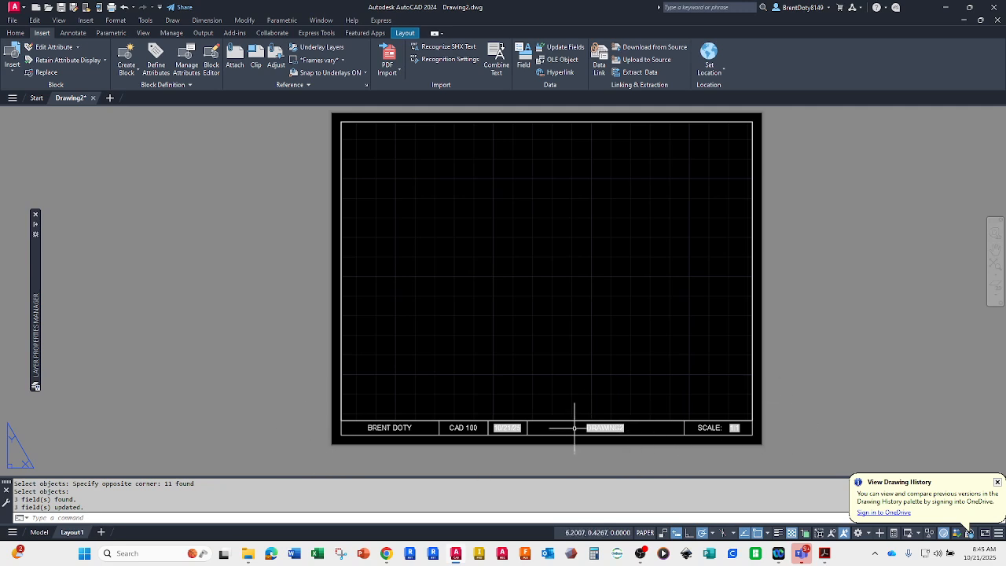
Step: Run the UPDATEFIELD command once more on all the title block lines, texts and fields
{"action": "type", "text": "up"}
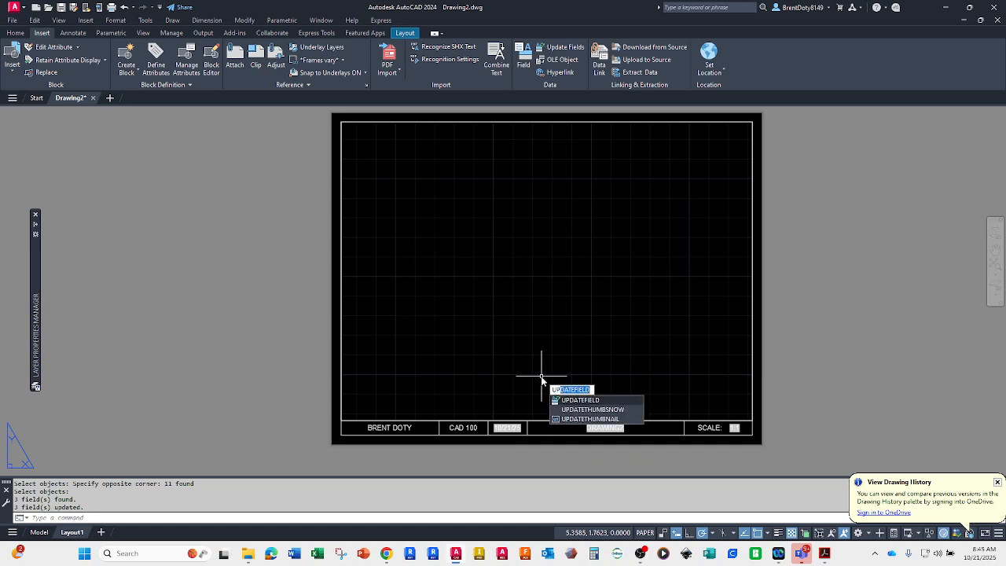
{"action": "key", "text": "Return"}
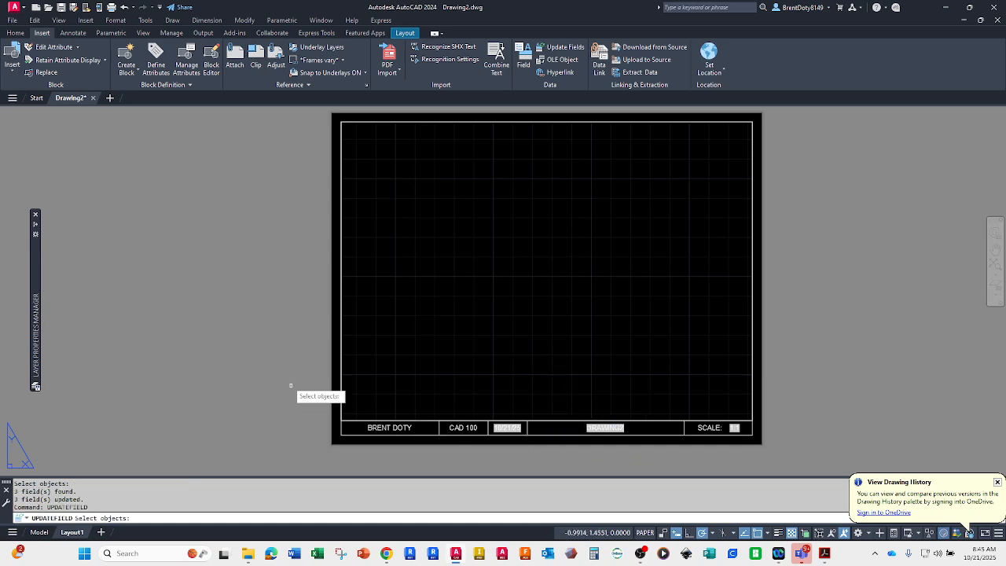
{"action": "left_click", "coordinate": [309, 348]}
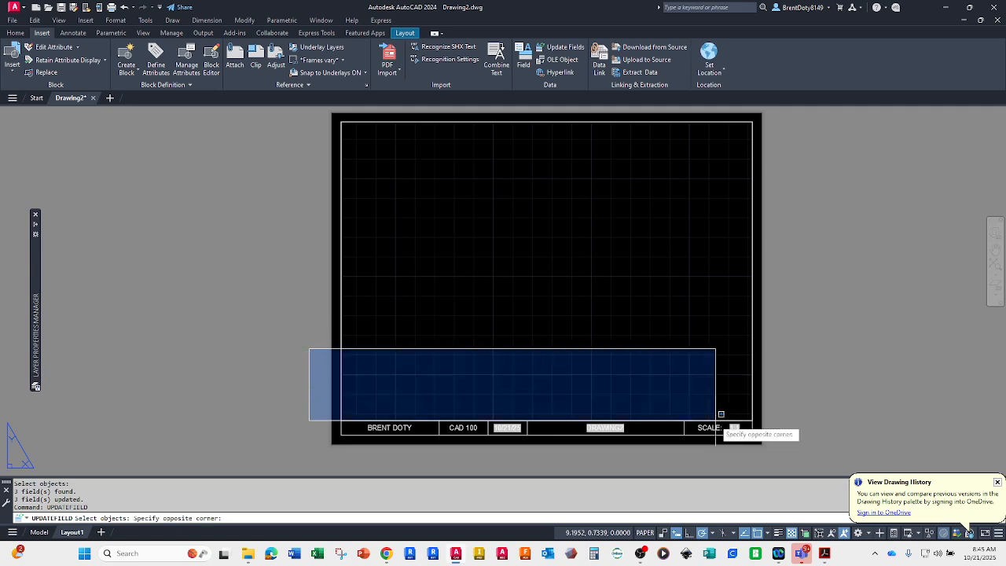
{"action": "left_click", "coordinate": [797, 463]}
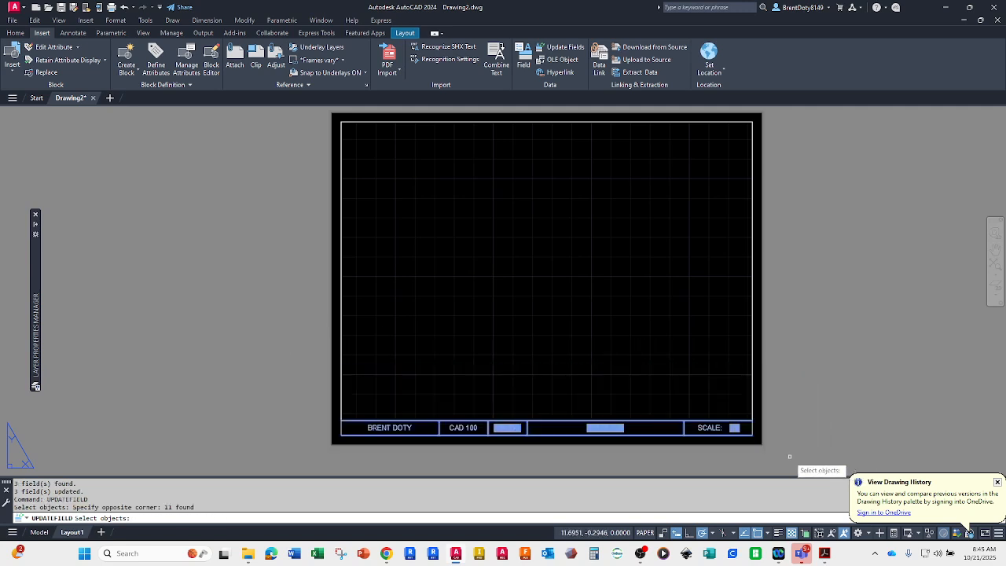
{"action": "key", "text": "Return"}
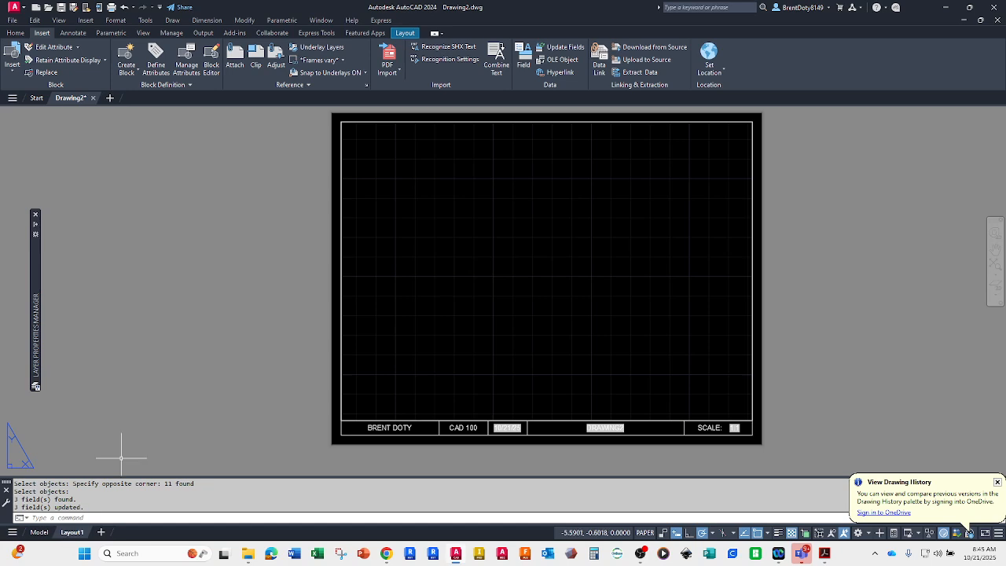
Step: Create a copy of Layout1 and place it at the end of the layouts
{"action": "right_click", "coordinate": [70, 533]}
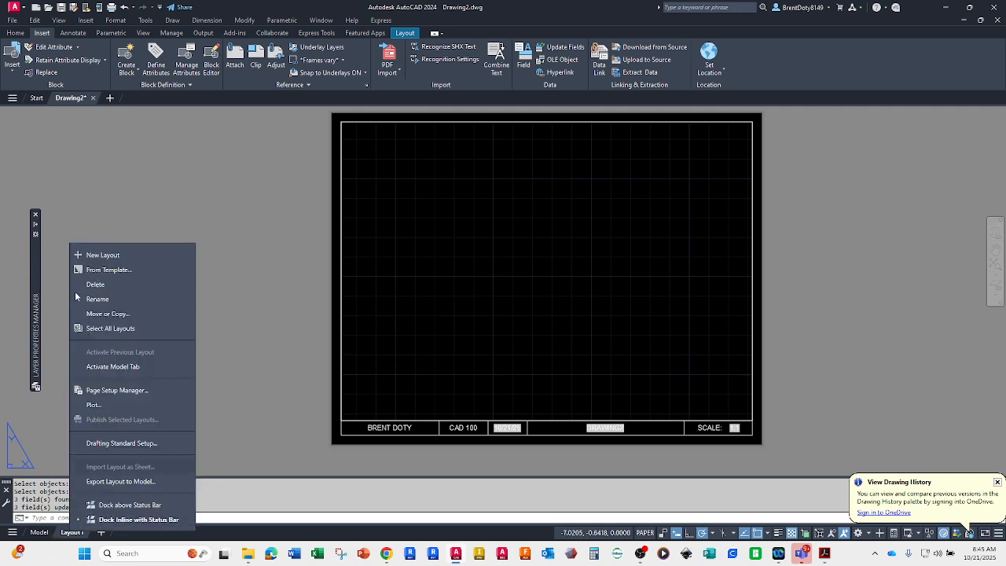
{"action": "left_click", "coordinate": [96, 314]}
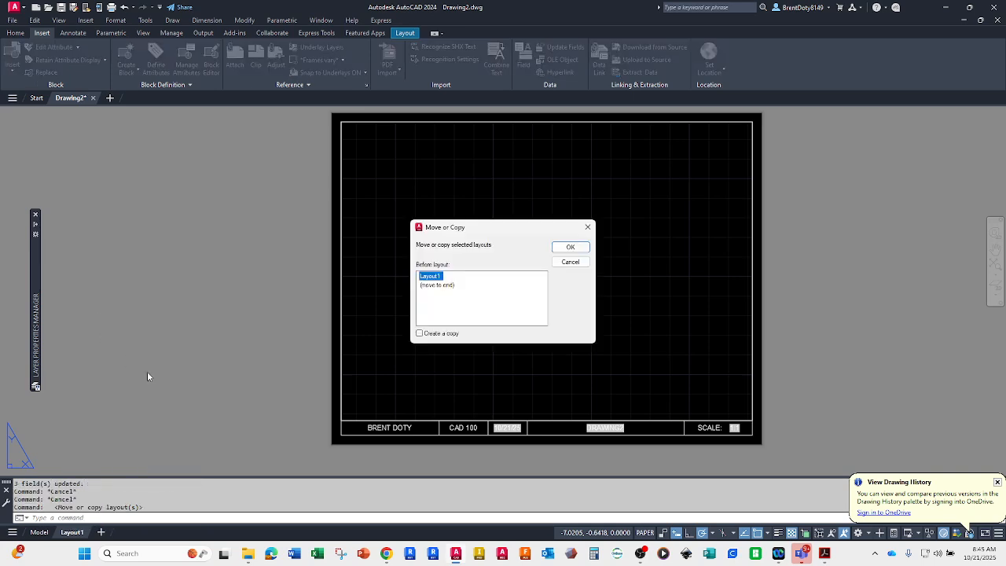
{"action": "left_click", "coordinate": [432, 286]}
{"action": "left_click", "coordinate": [419, 333]}
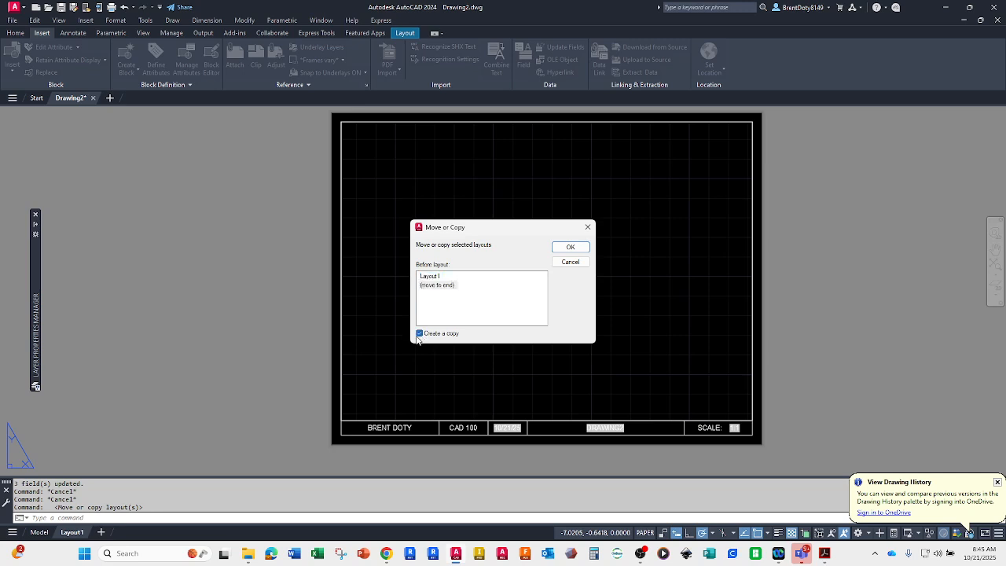
{"action": "left_click", "coordinate": [570, 247]}
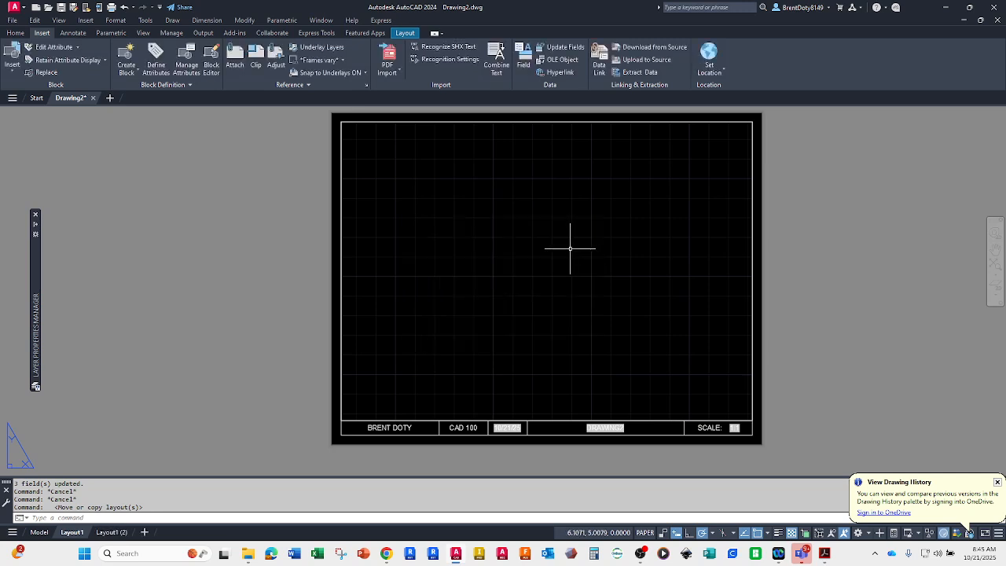
Step: Rename the original Layout1 as INCH
{"action": "mouse_move", "coordinate": [110, 535]}
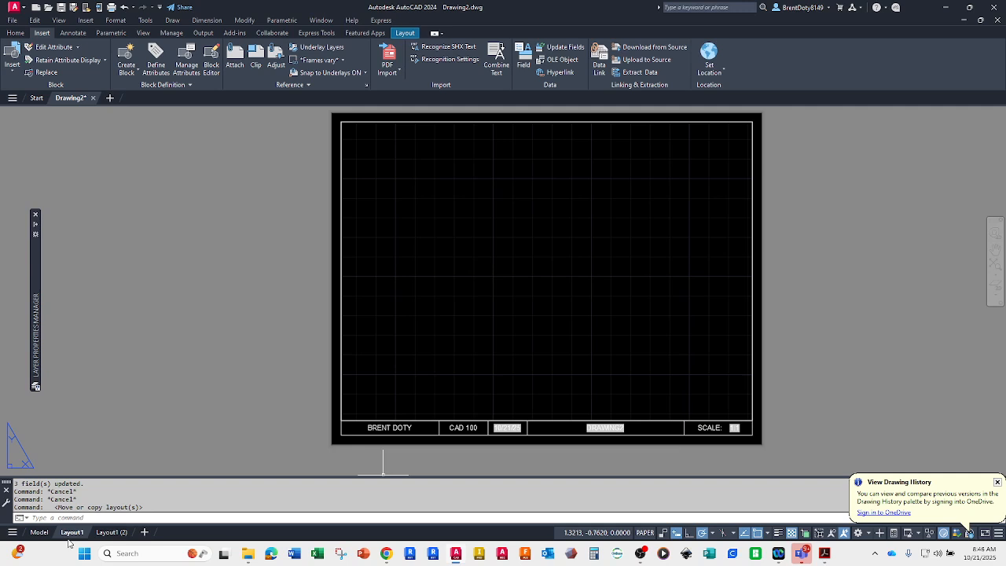
{"action": "right_click", "coordinate": [71, 534]}
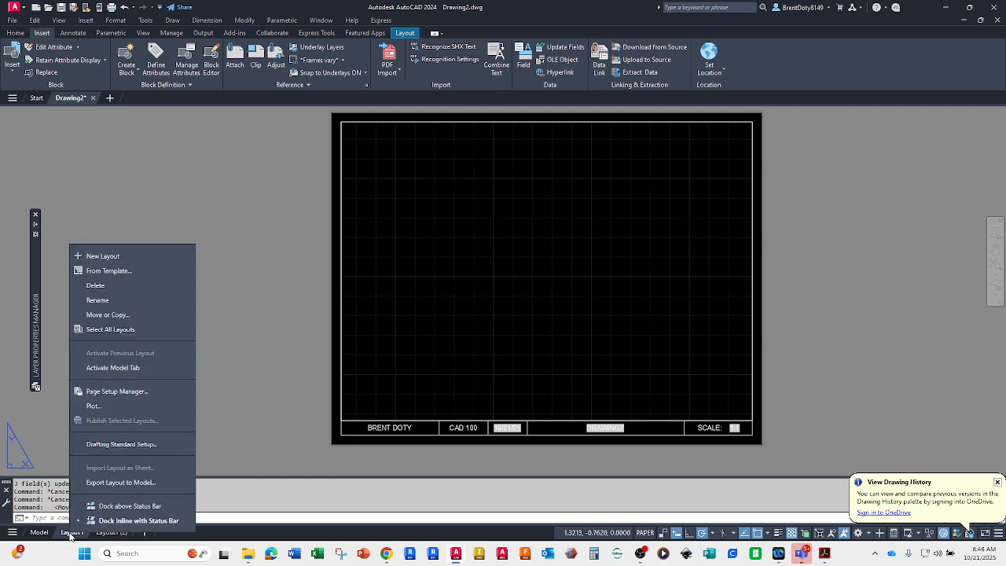
{"action": "left_click", "coordinate": [92, 303]}
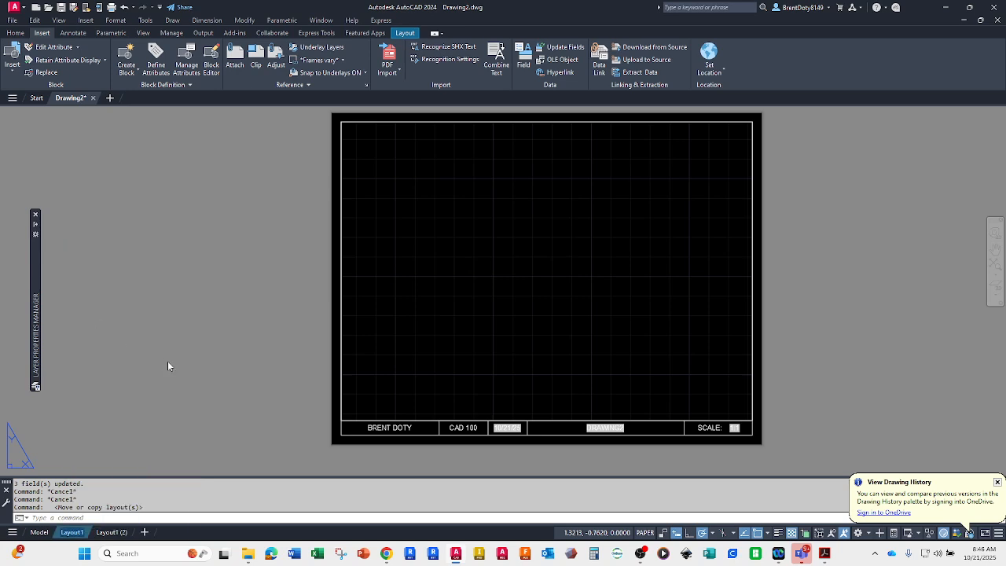
{"action": "type", "text": "INCH"}
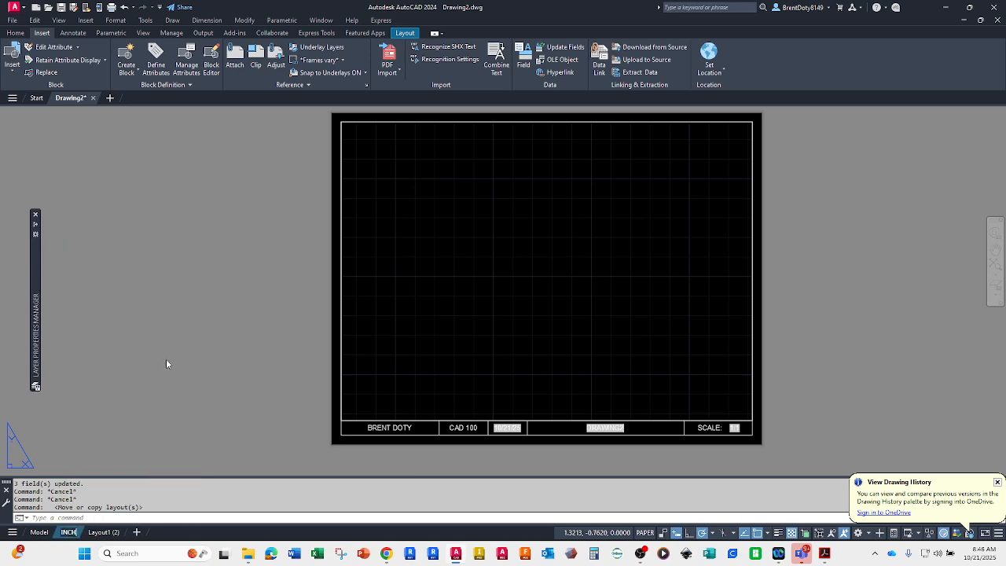
{"action": "key", "text": "Return"}
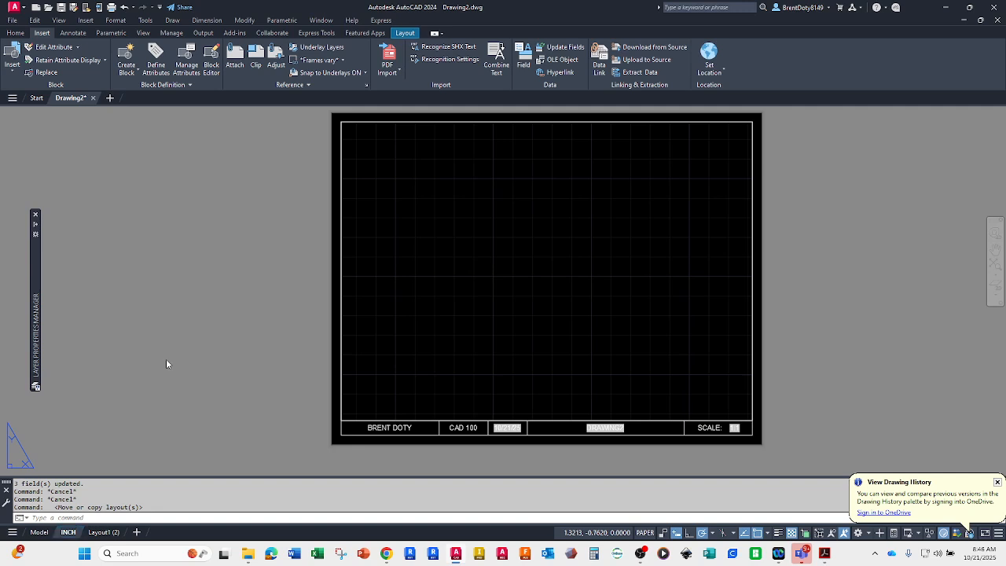
Step: Switch to the copied layout, Layout1 (2), and rename it METRIC
{"action": "left_click", "coordinate": [100, 534]}
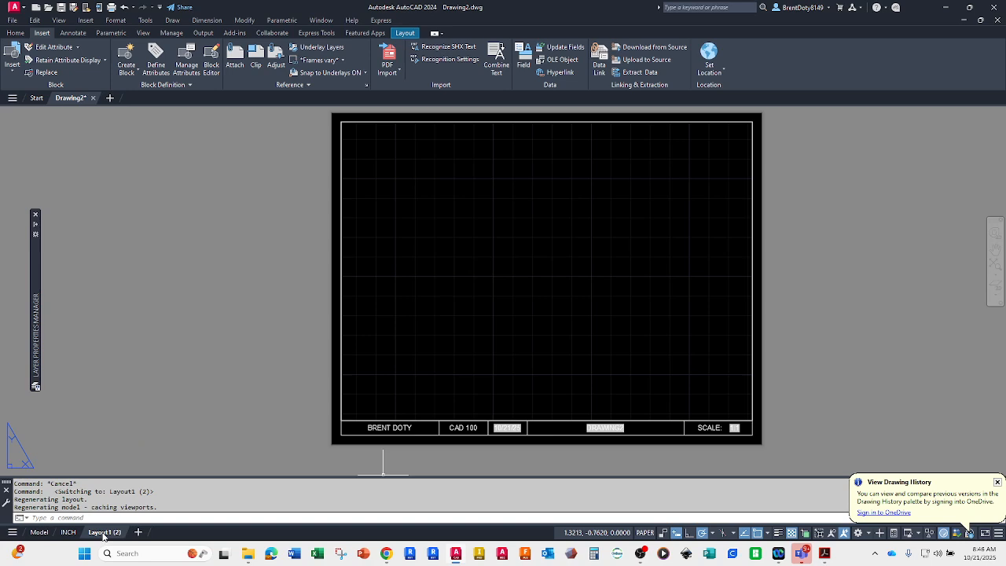
{"action": "right_click", "coordinate": [103, 535]}
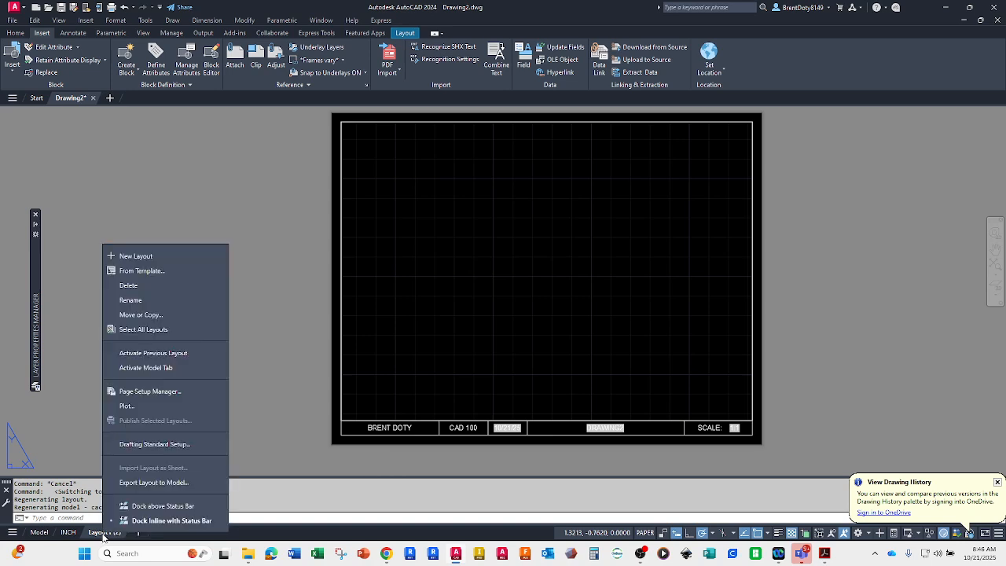
{"action": "left_click", "coordinate": [128, 301]}
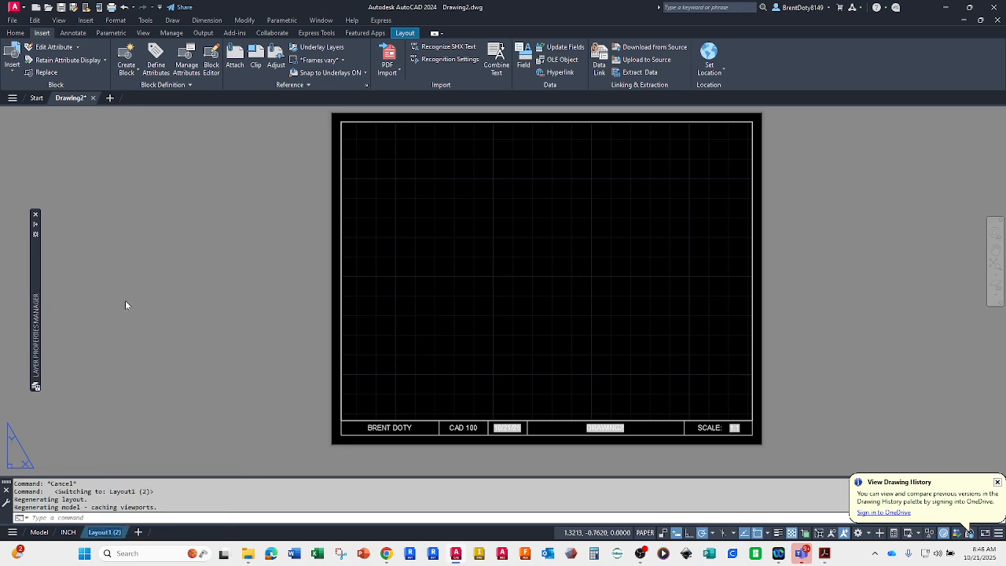
{"action": "type", "text": "METRIC"}
{"action": "key", "text": "Return"}
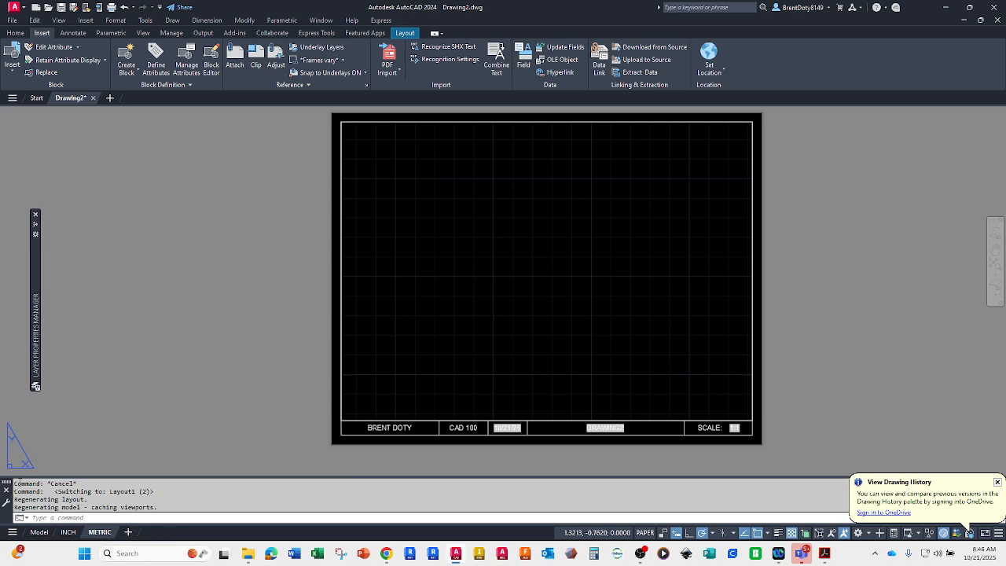
Step: Modify the METRIC layout's page setup to use mm as the plot unit with a 1:1 plot scale
{"action": "right_click", "coordinate": [100, 532]}
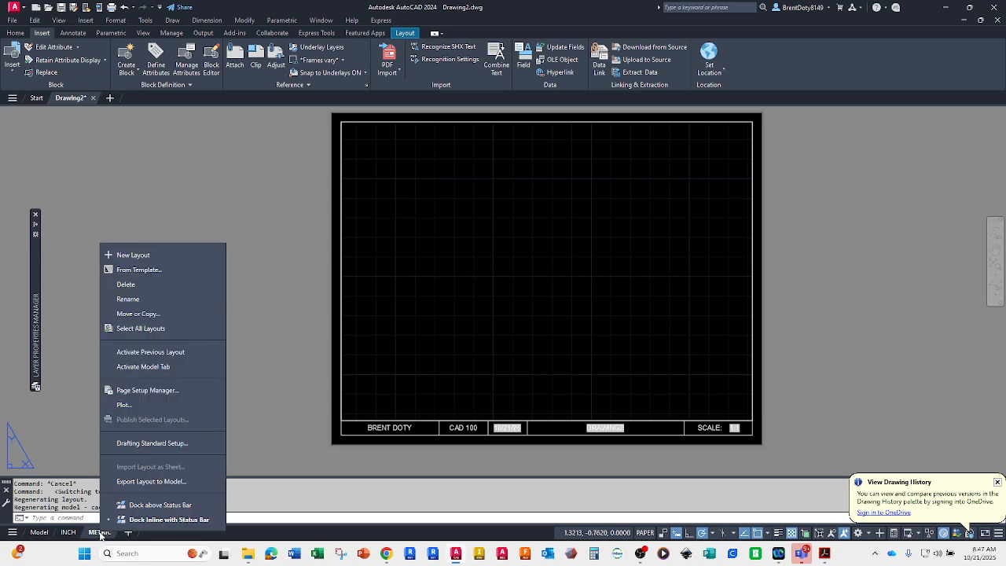
{"action": "left_click", "coordinate": [134, 392]}
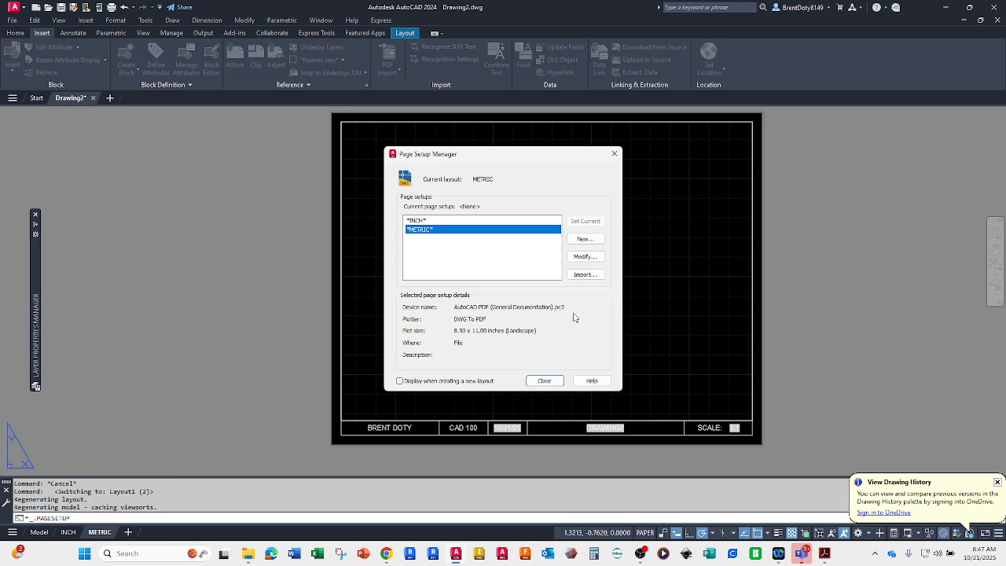
{"action": "left_click", "coordinate": [581, 259]}
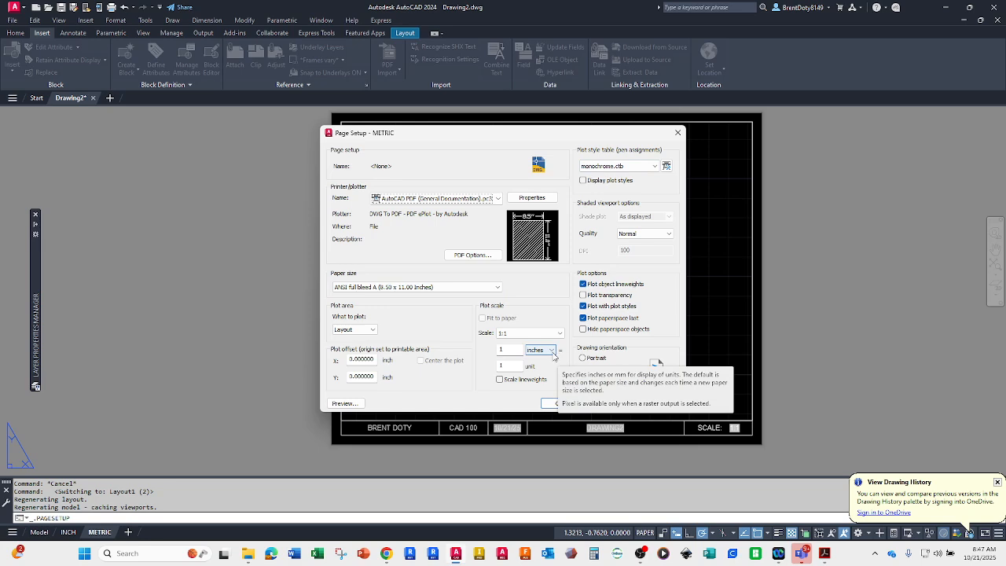
{"action": "left_click", "coordinate": [552, 351]}
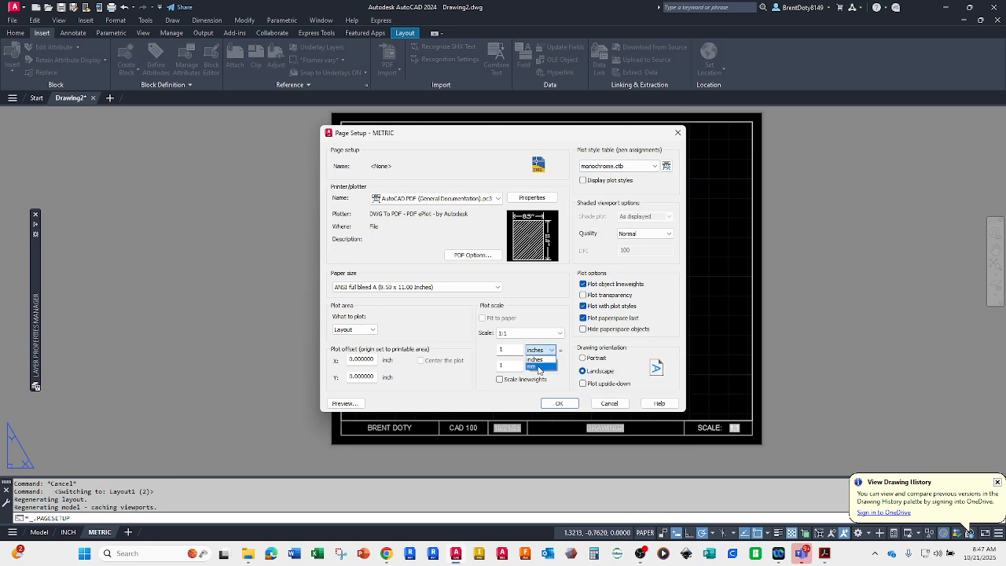
{"action": "left_click", "coordinate": [540, 367]}
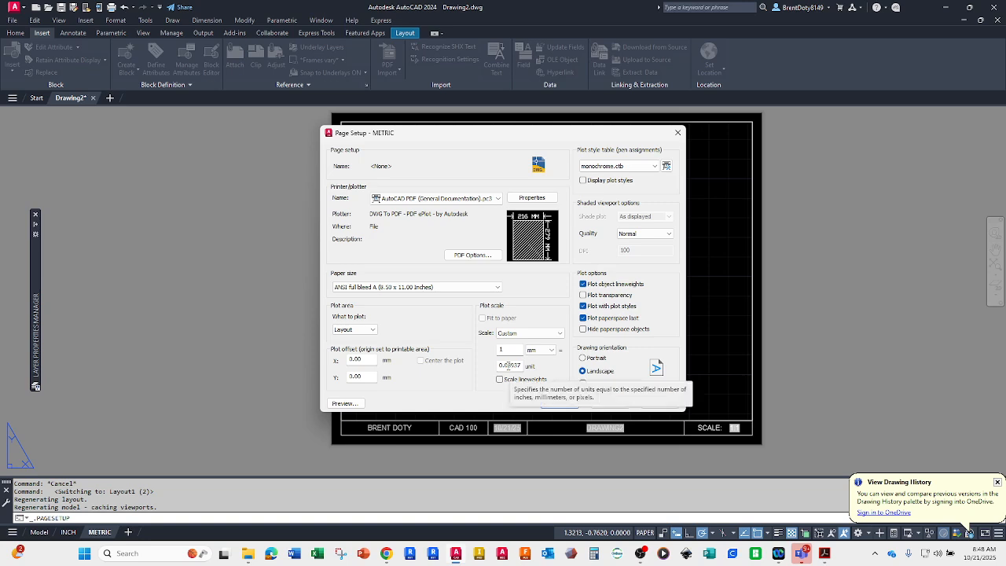
{"action": "left_click", "coordinate": [550, 335]}
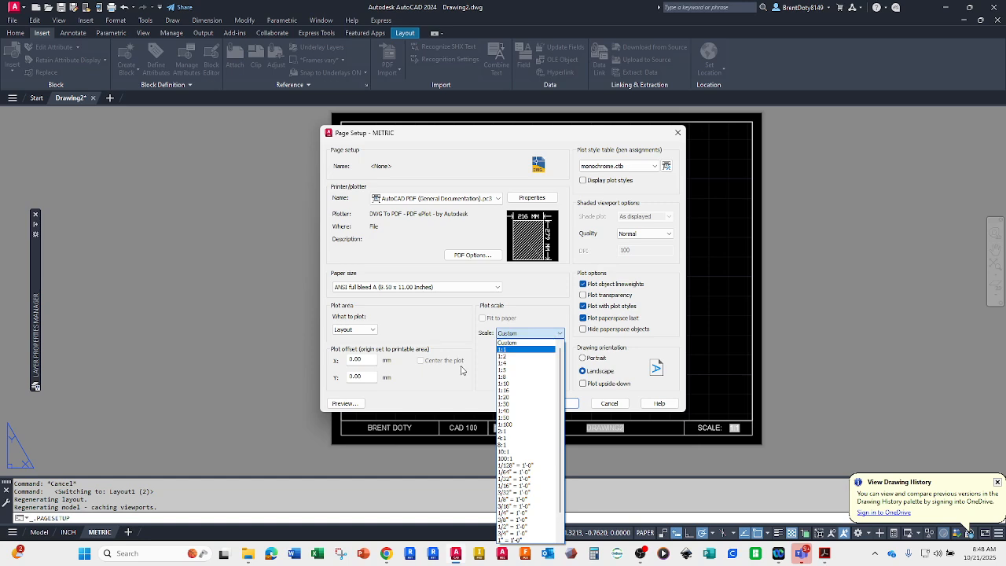
{"action": "left_click", "coordinate": [508, 349]}
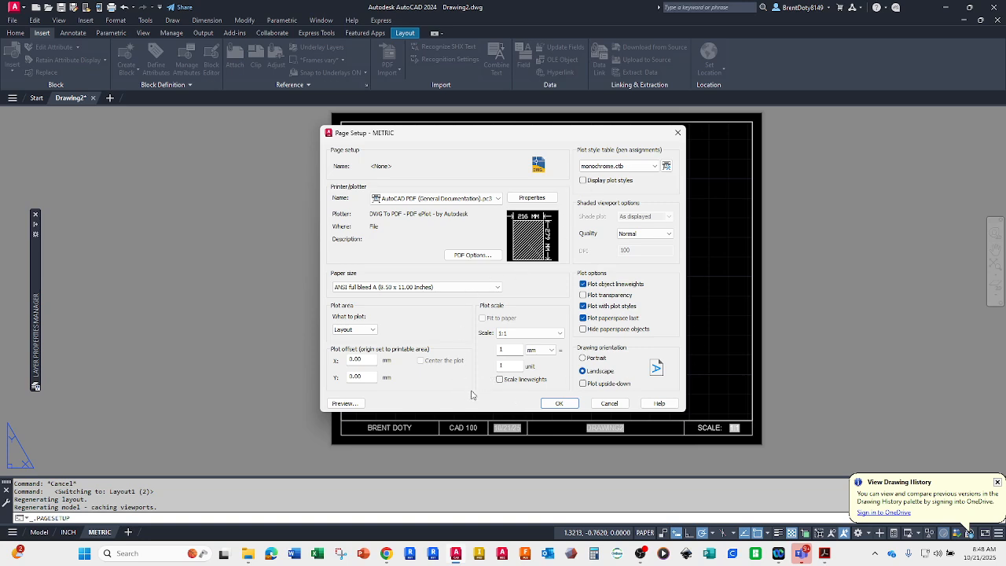
{"action": "left_click", "coordinate": [563, 404]}
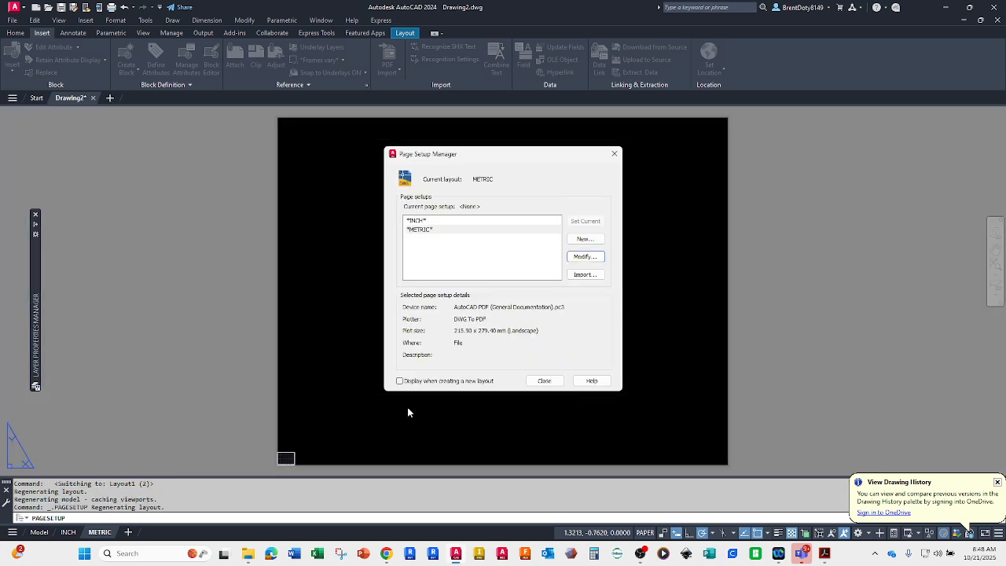
{"action": "left_click", "coordinate": [544, 381]}
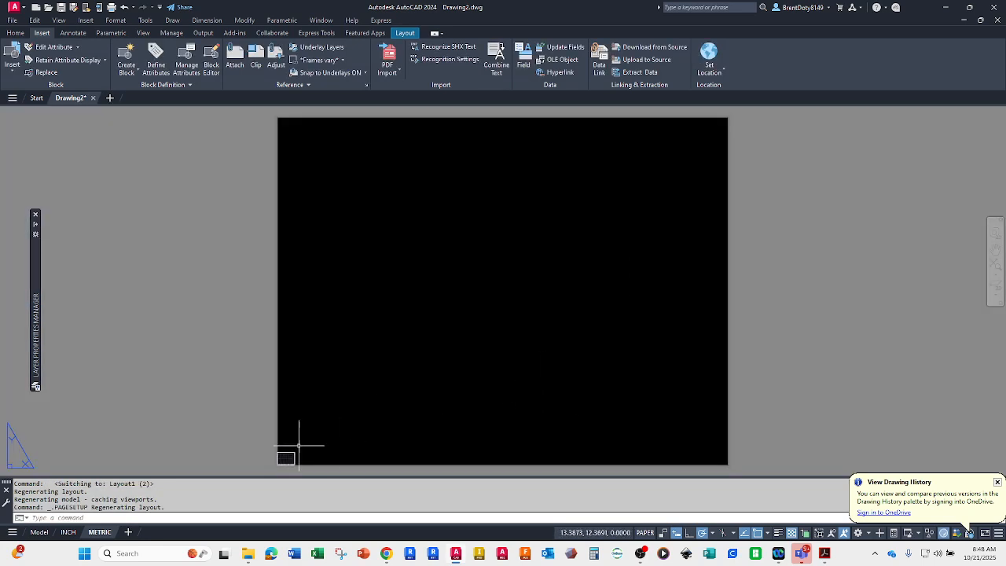
Step: Scale the METRIC layout's border, viewport and title block by a factor of 25.4 from base point 0,0
{"action": "scroll", "coordinate": [297, 447], "scroll_direction": "down", "scroll_amount": 2}
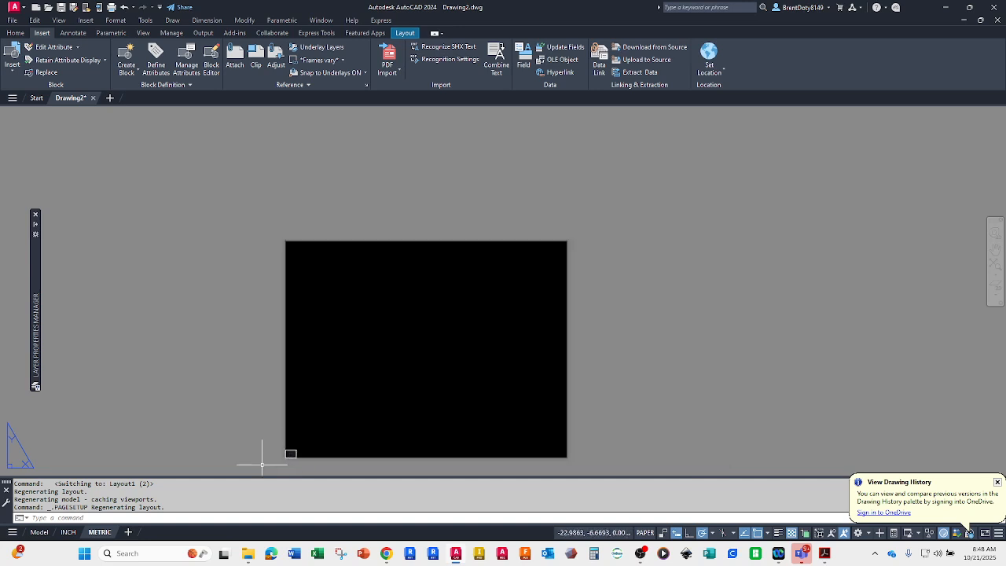
{"action": "scroll", "coordinate": [288, 454], "scroll_direction": "up", "scroll_amount": 2}
{"action": "scroll", "coordinate": [288, 454], "scroll_direction": "up", "scroll_amount": 3}
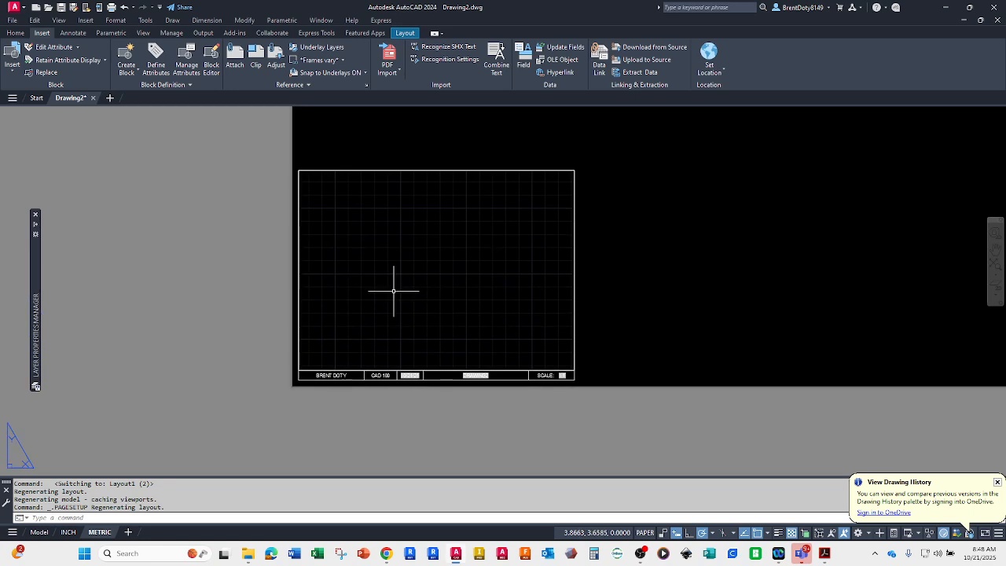
{"action": "scroll", "coordinate": [392, 299], "scroll_direction": "down", "scroll_amount": 8}
{"action": "scroll", "coordinate": [494, 246], "scroll_direction": "down", "scroll_amount": 3}
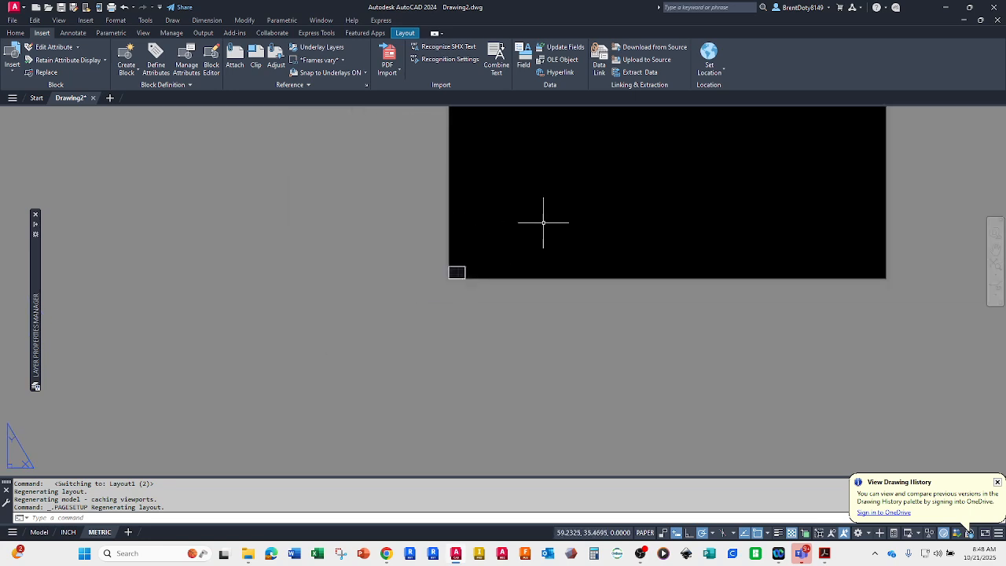
{"action": "middle_click_drag", "start_coordinate": [543, 220], "coordinate": [410, 400]}
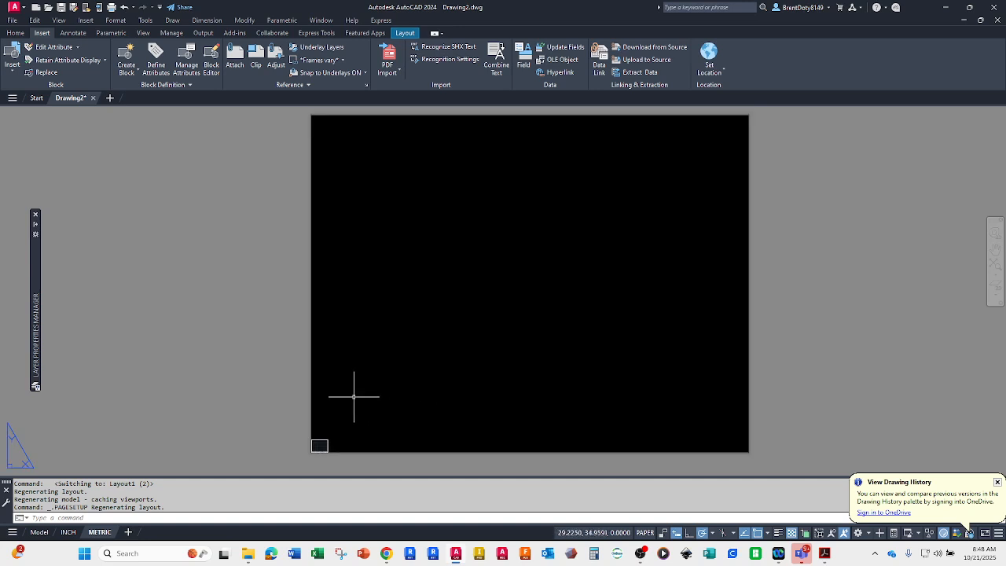
{"action": "left_click", "coordinate": [14, 33]}
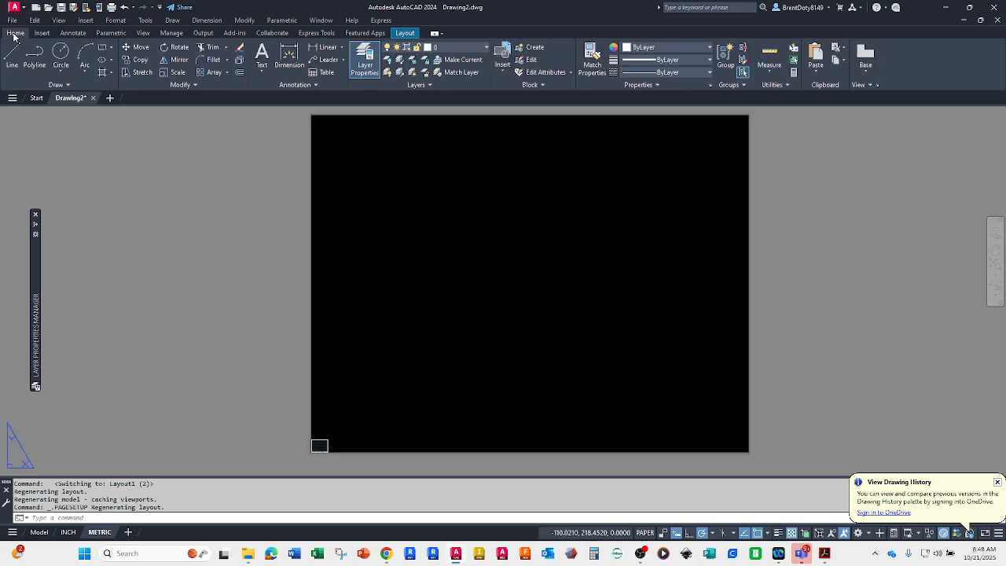
{"action": "left_click", "coordinate": [174, 74]}
{"action": "left_click", "coordinate": [291, 407]}
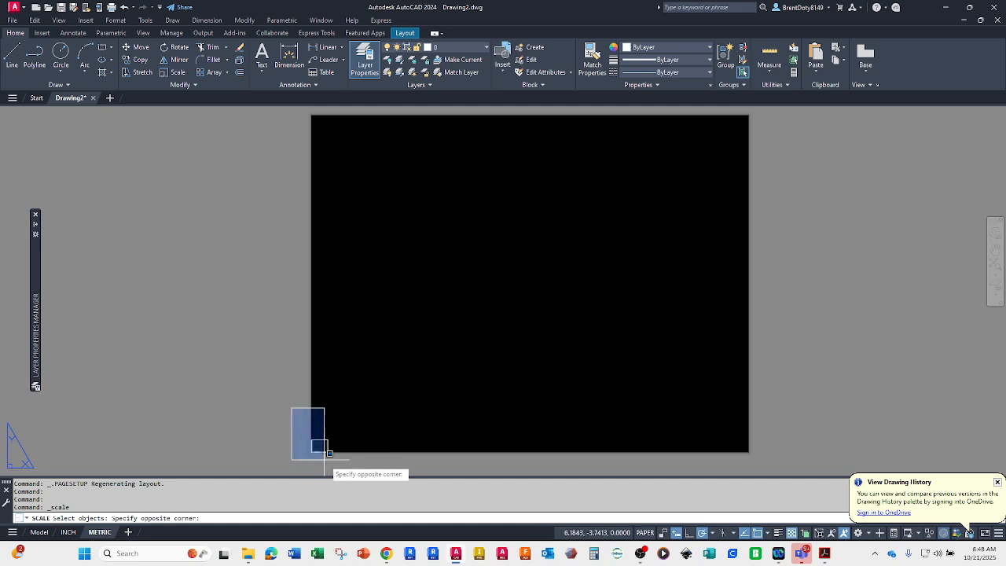
{"action": "left_click", "coordinate": [359, 464]}
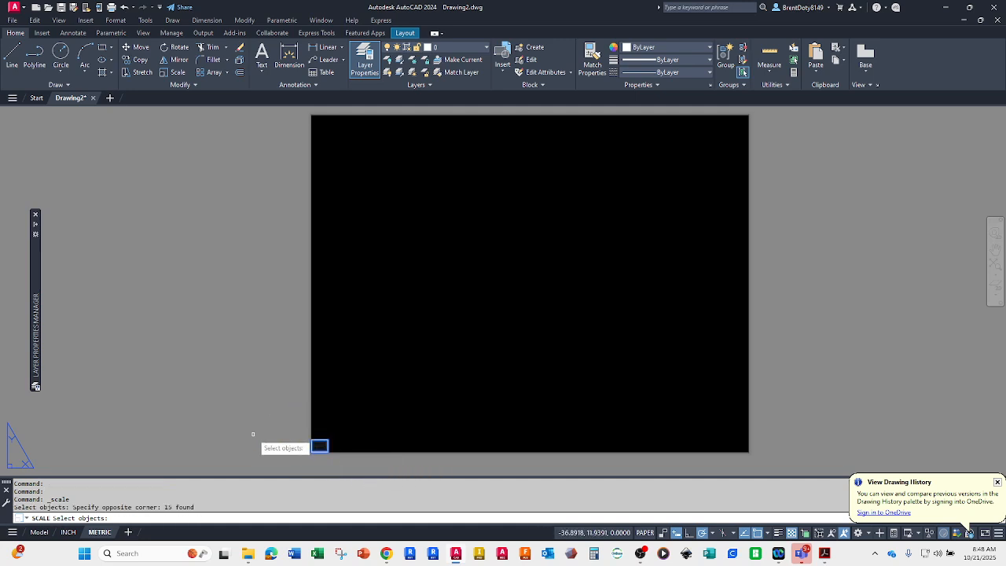
{"action": "key", "text": "Return"}
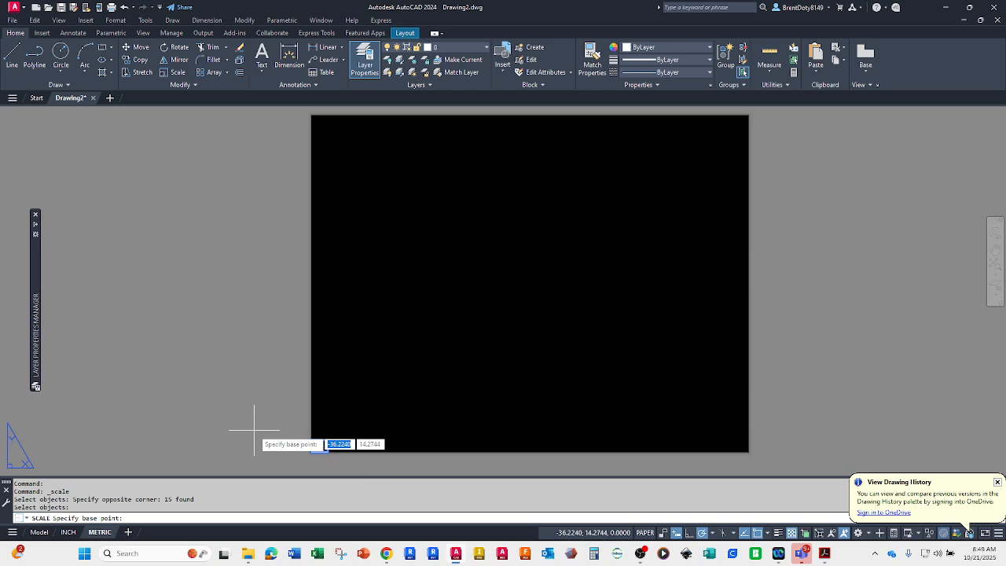
{"action": "type", "text": "0"}
{"action": "key", "text": "Tab"}
{"action": "type", "text": "0"}
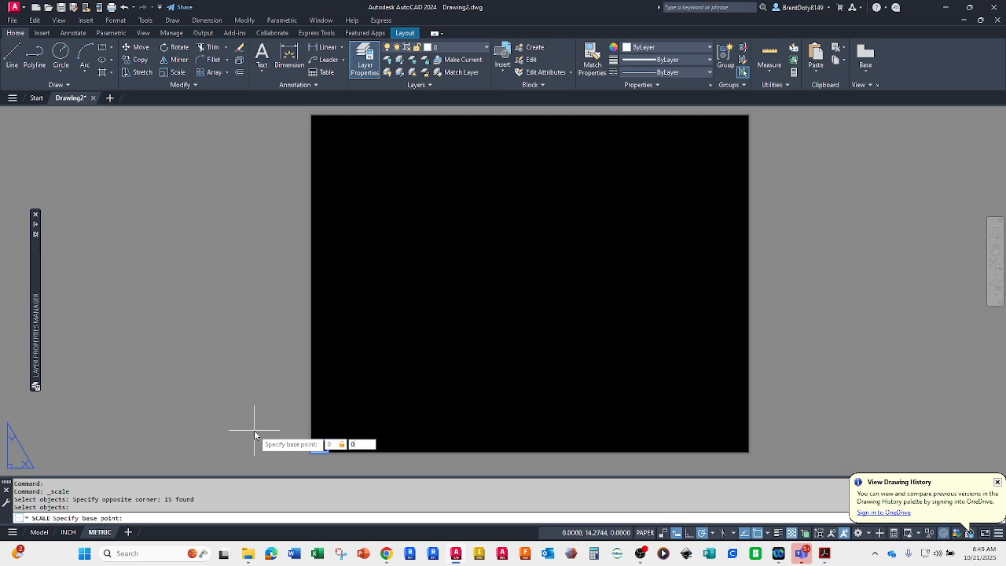
{"action": "key", "text": "Return"}
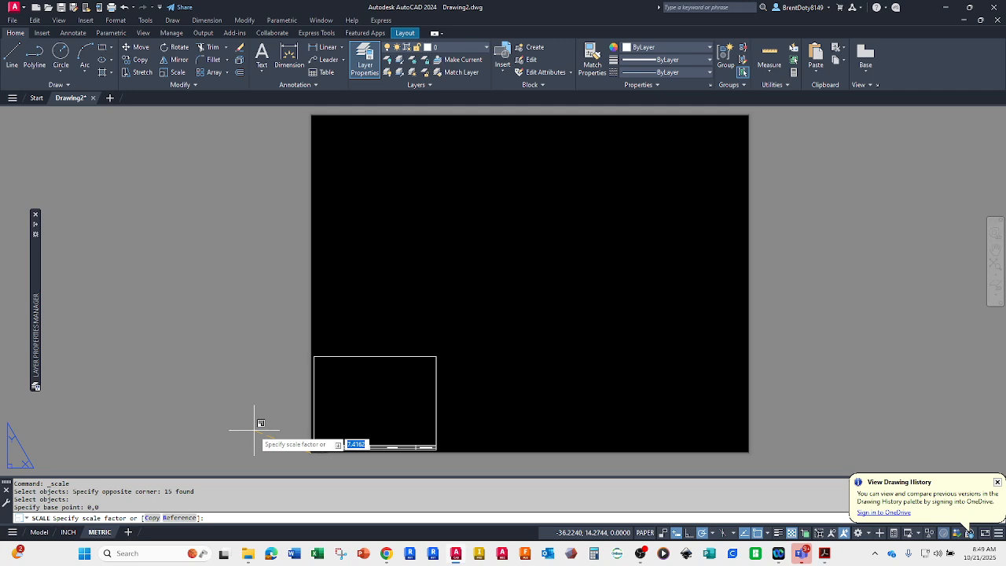
{"action": "type", "text": "25.4"}
{"action": "key", "text": "Return"}
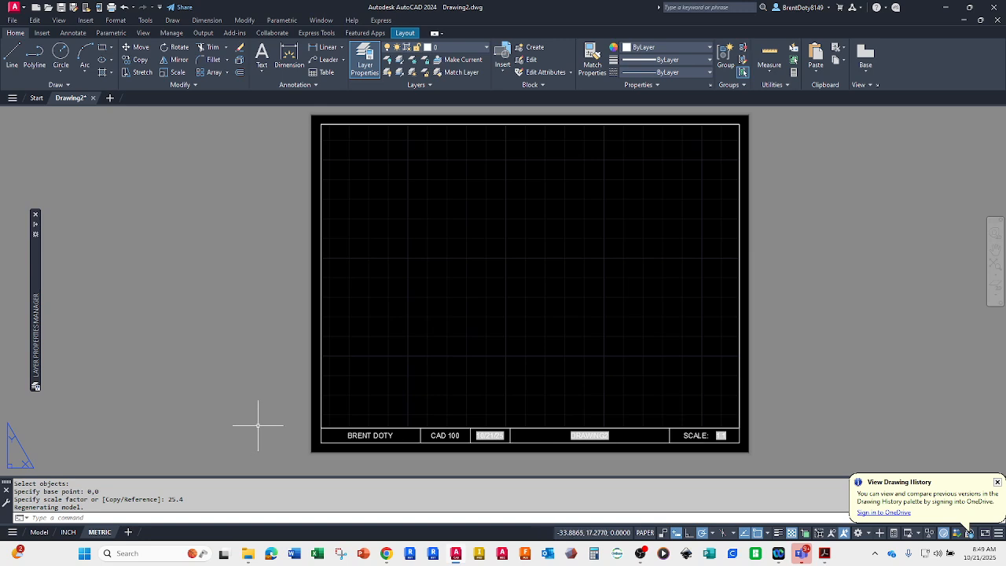
Step: Compare the INCH layout's sheet with the METRIC layout and return to METRIC
{"action": "left_click", "coordinate": [68, 532]}
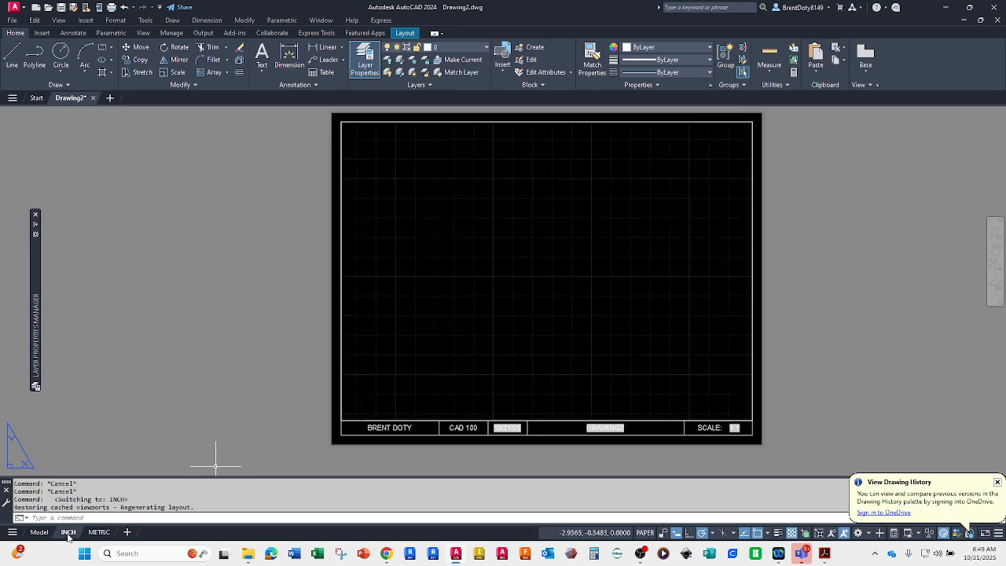
{"action": "left_click", "coordinate": [100, 533]}
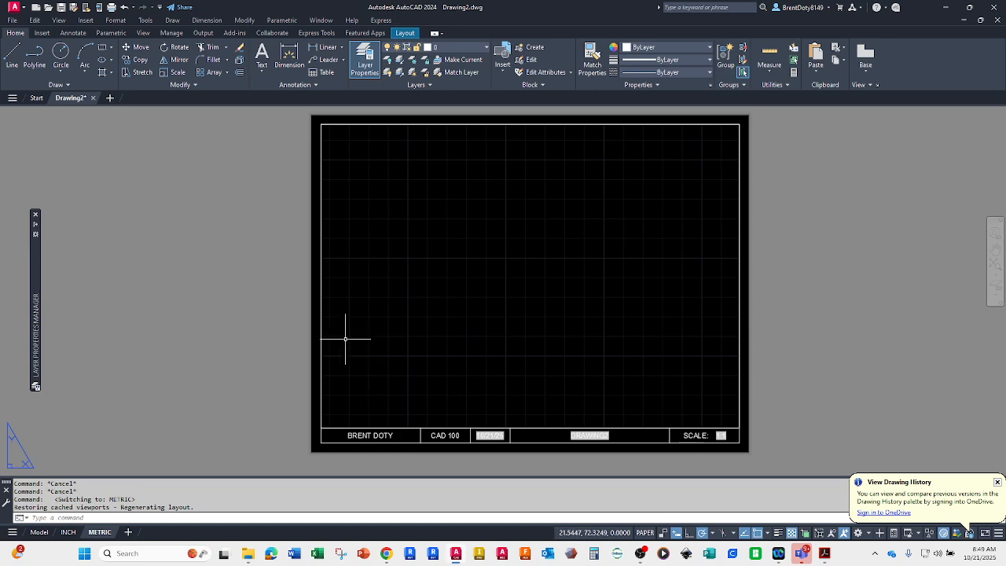
Step: Review the drawing's text styles with the STYLE command and close them without changes
{"action": "type", "text": "st"}
{"action": "key", "text": "Return"}
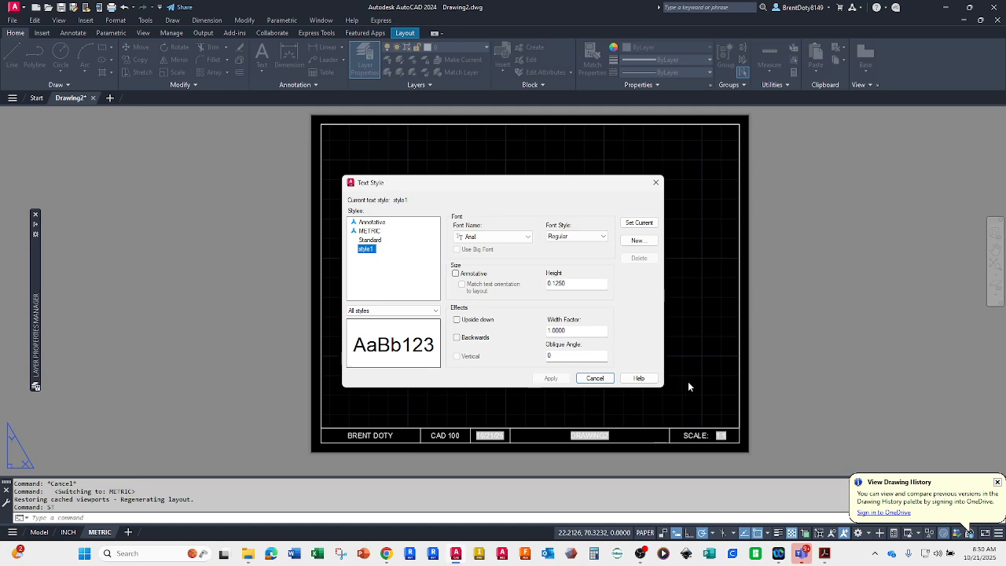
{"action": "left_click", "coordinate": [595, 378]}
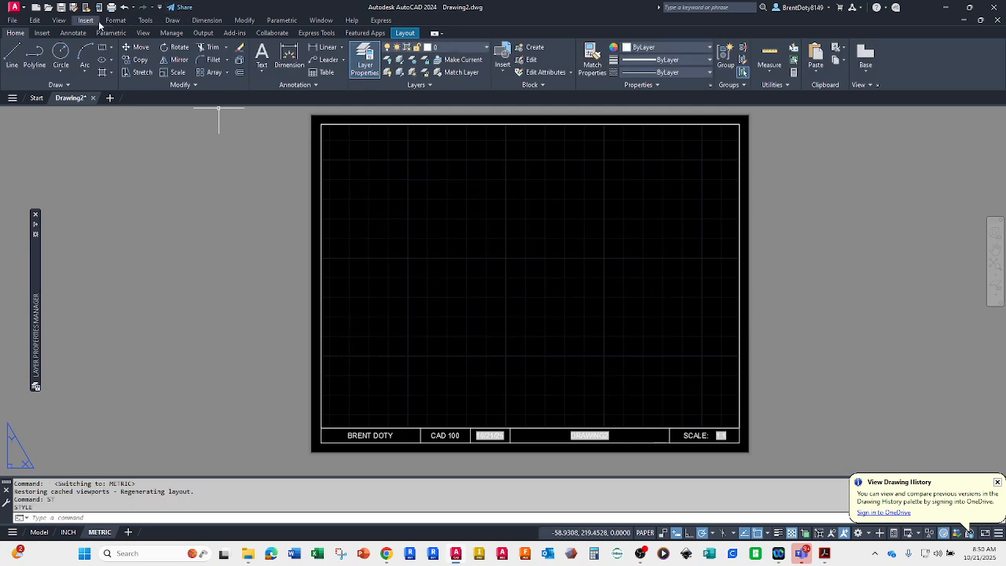
Step: Check the option that shows or hides the menu bar, and view the text style settings again without changing them
{"action": "left_click", "coordinate": [159, 7]}
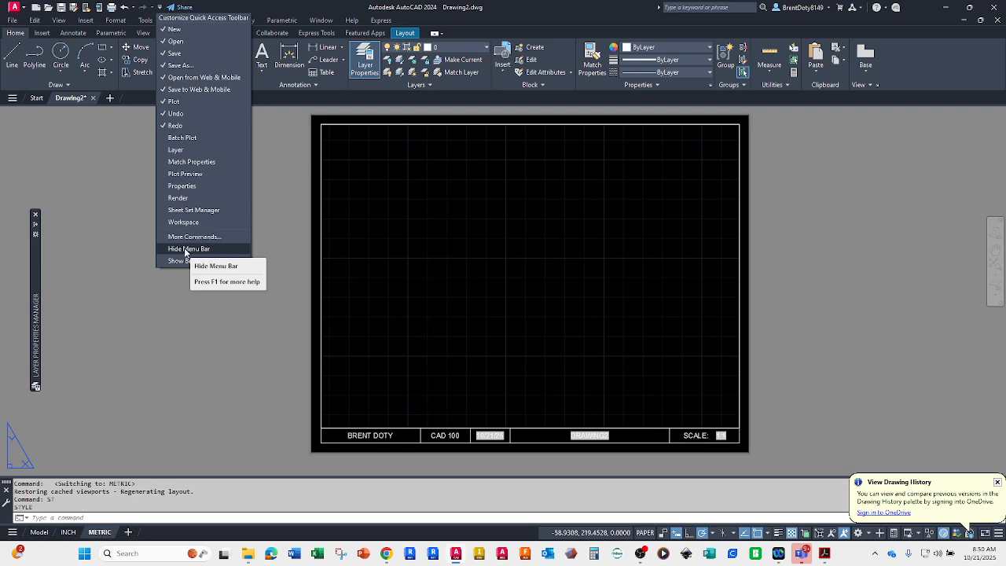
{"action": "left_click", "coordinate": [120, 180]}
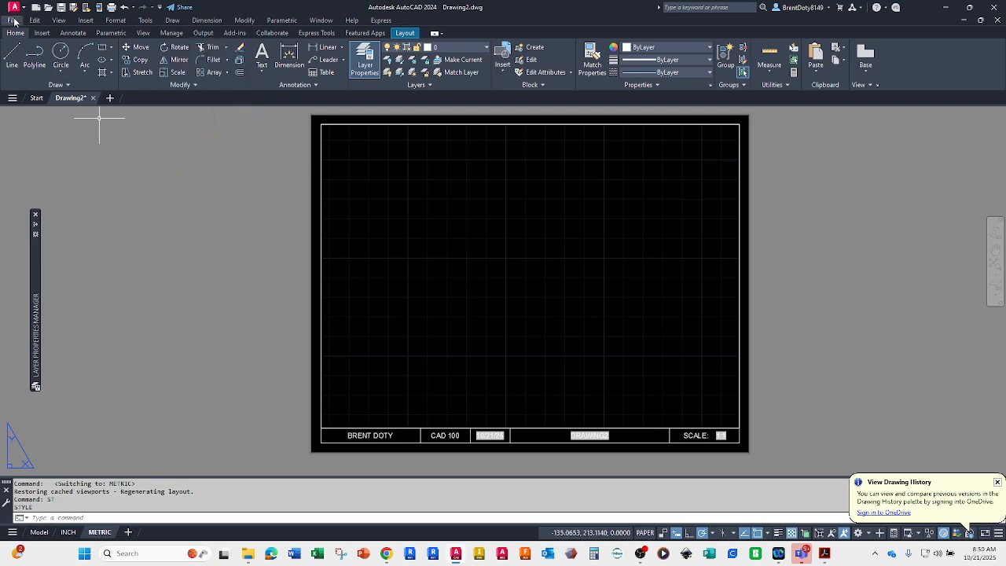
{"action": "left_click", "coordinate": [115, 21]}
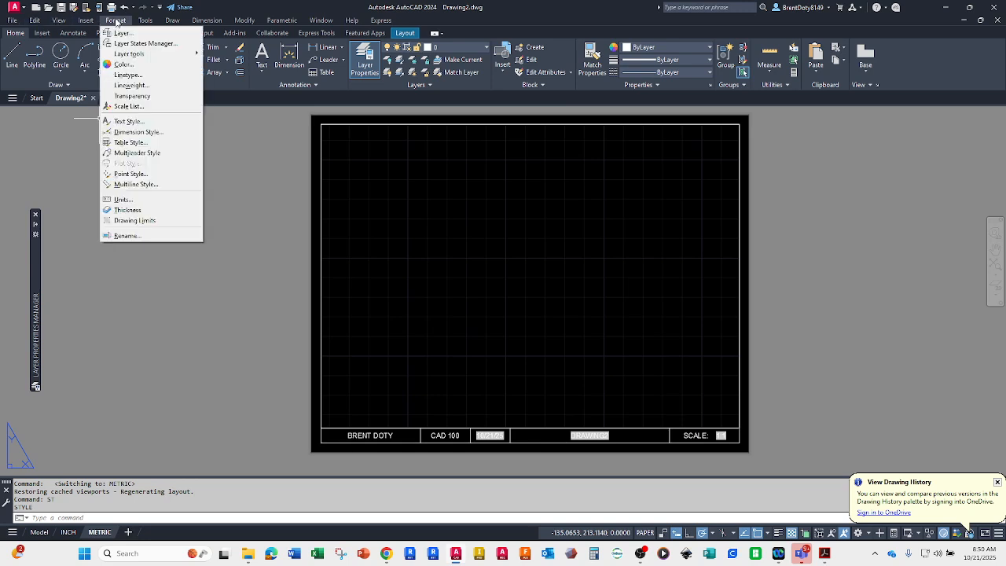
{"action": "left_click", "coordinate": [126, 121]}
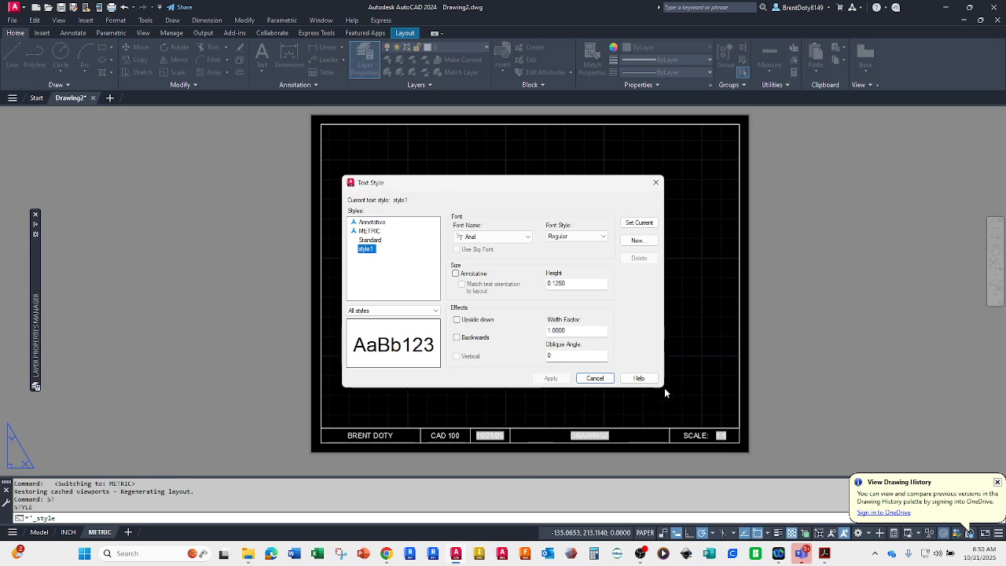
{"action": "left_click", "coordinate": [595, 378]}
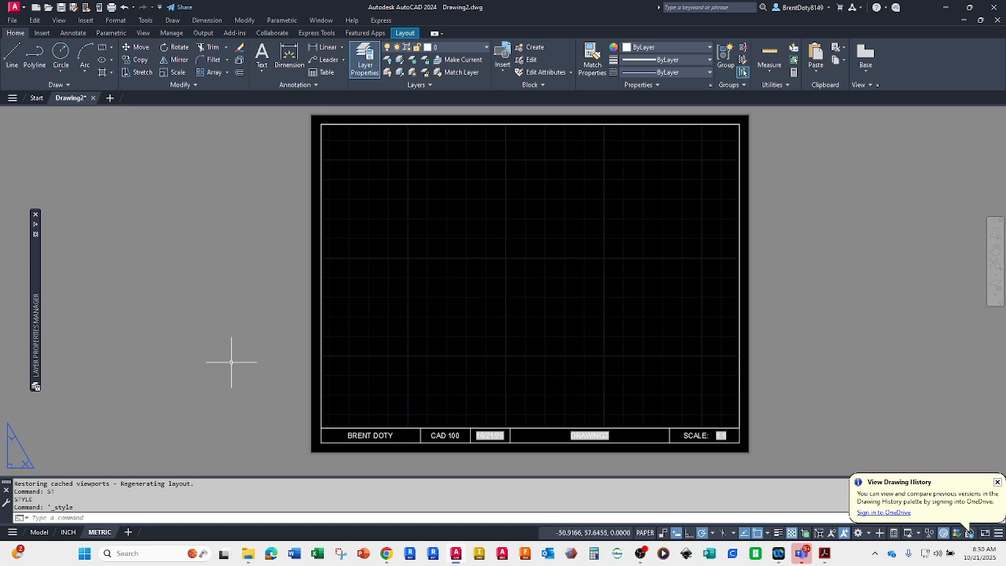